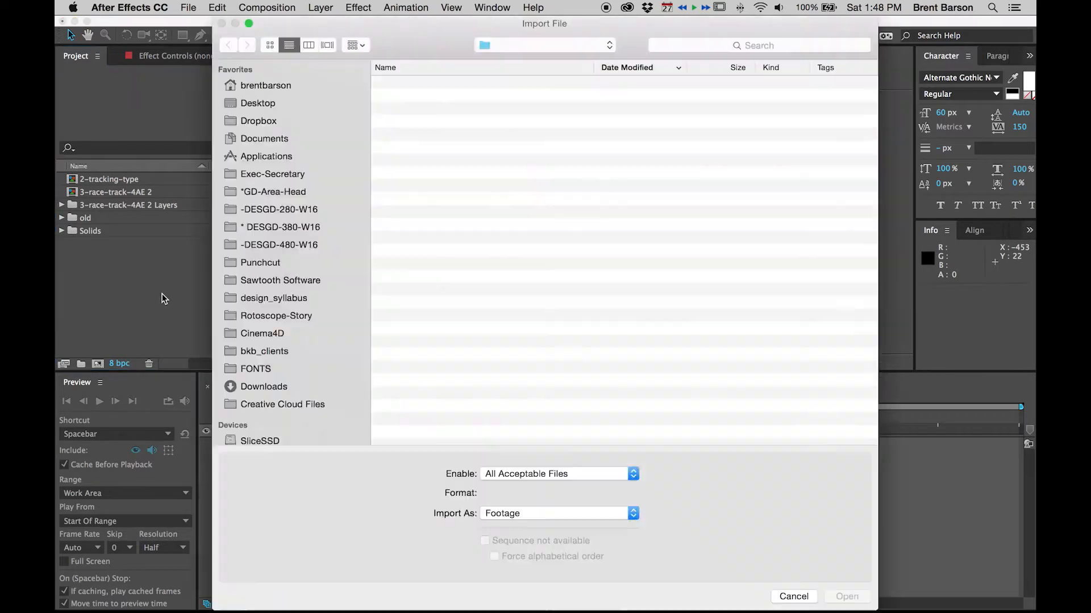
- Search the -DESGD-280-W16 folder for "rgb circles" in the file import dialog
click(239, 208)
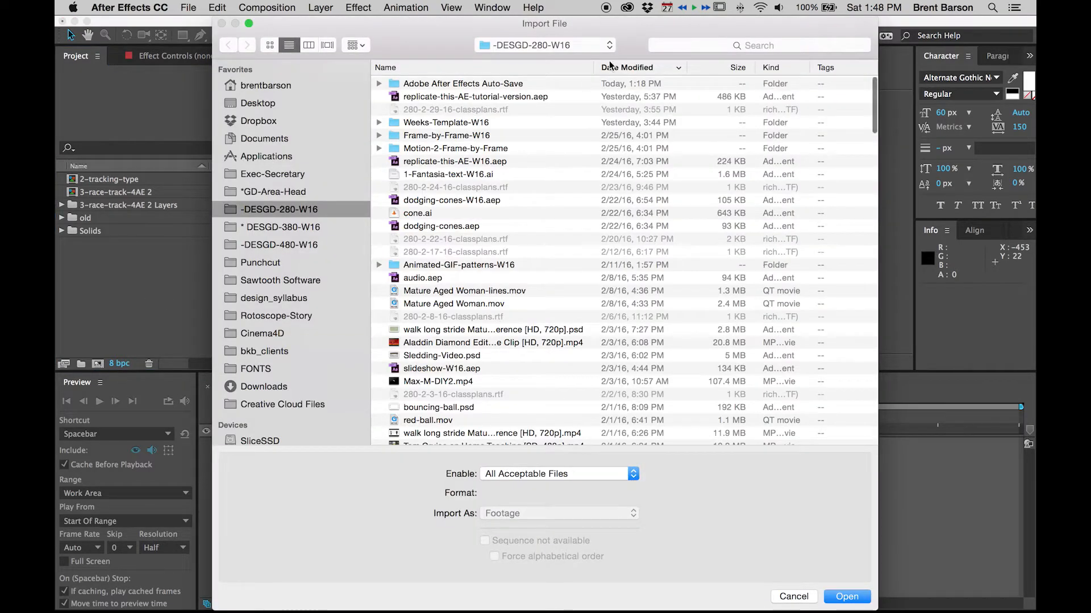
click(674, 47)
text(rgb)
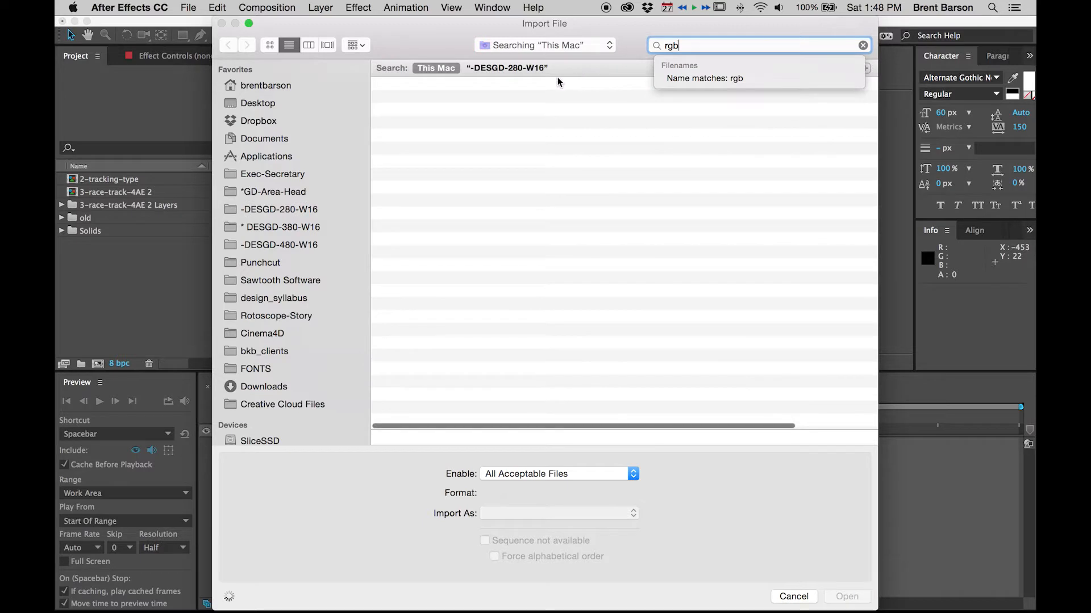
click(523, 69)
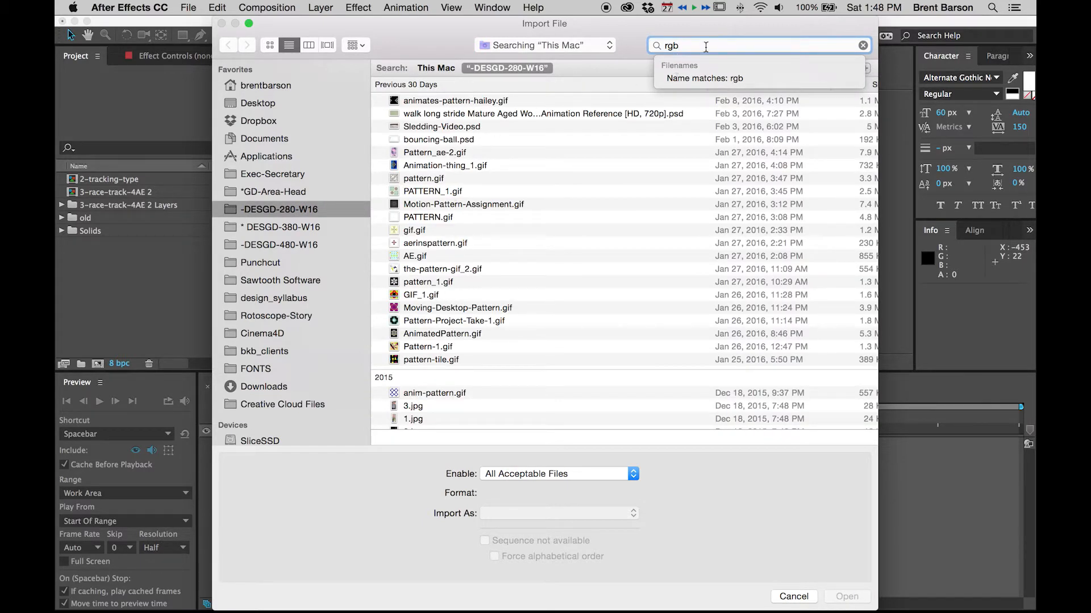
text(circles)
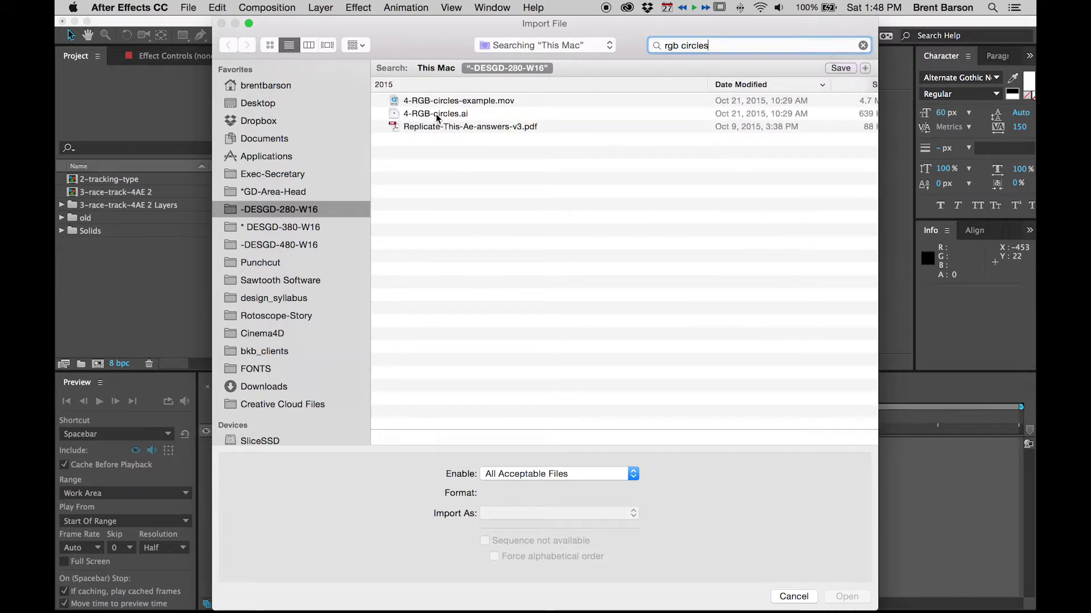
- Import 4-RGB-circles.ai as Composition - Retain Layer Sizes and open the imported composition
click(437, 114)
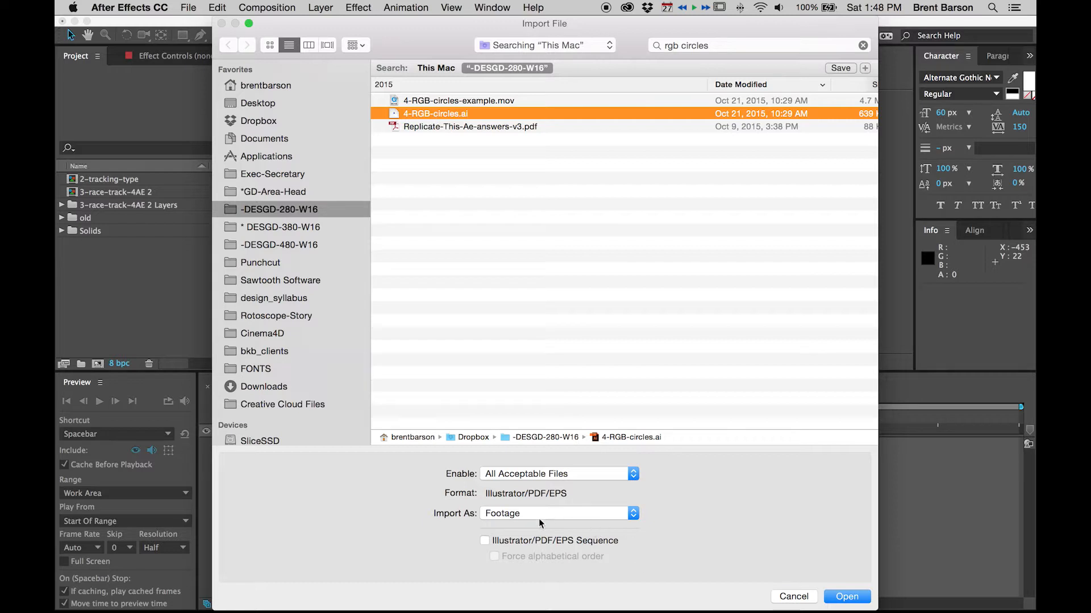
click(538, 518)
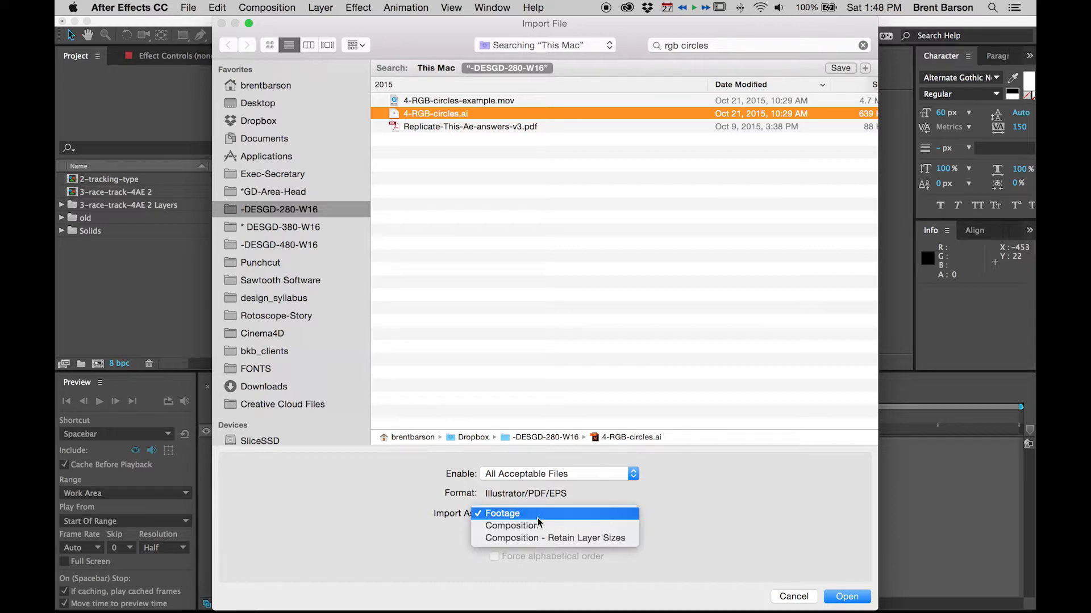
click(560, 540)
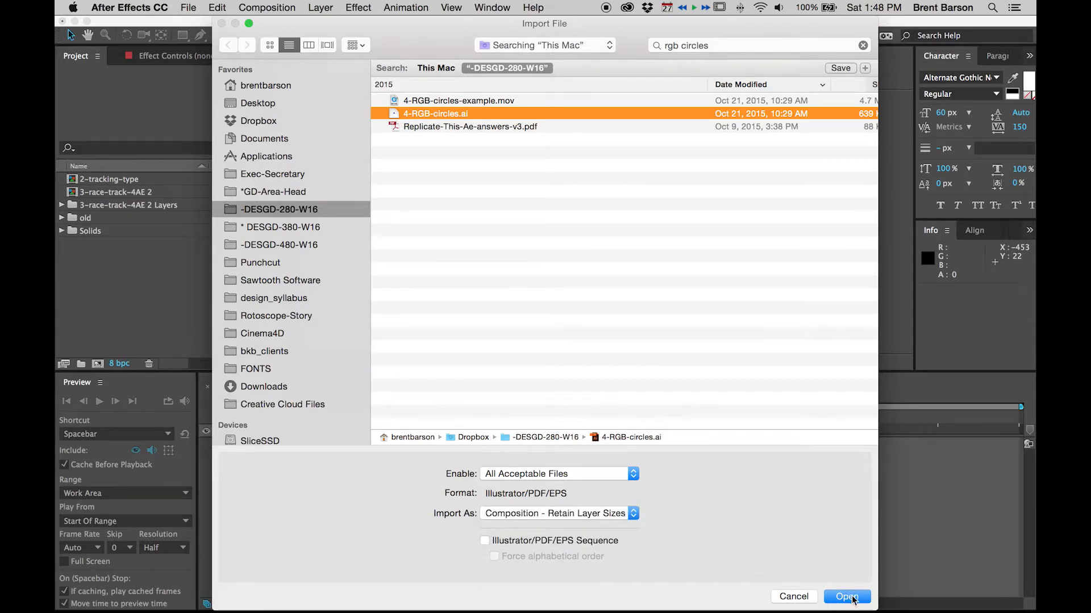
click(854, 602)
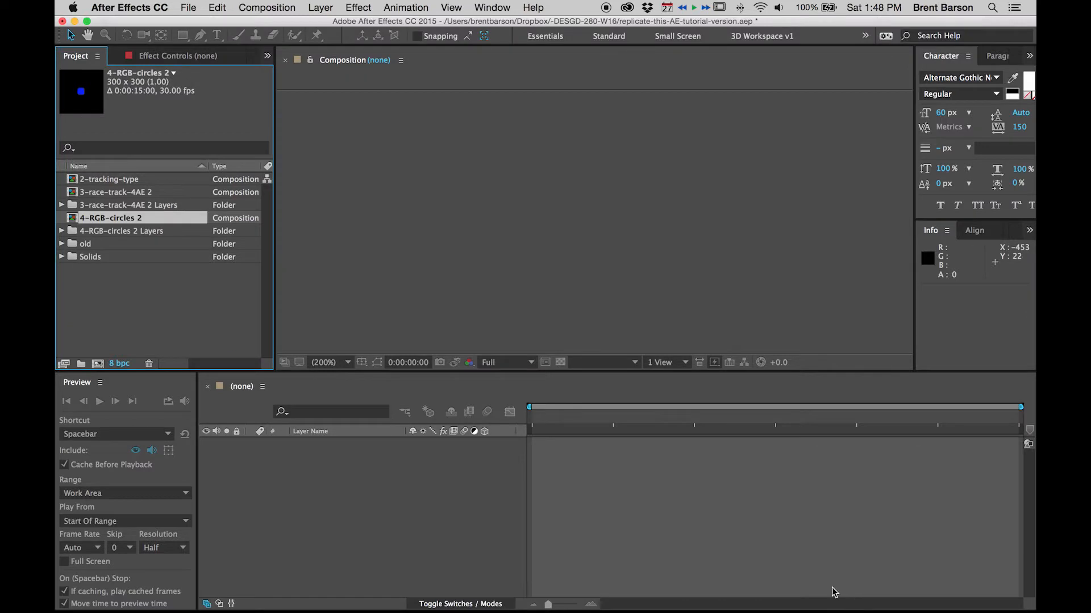
double_click(72, 220)
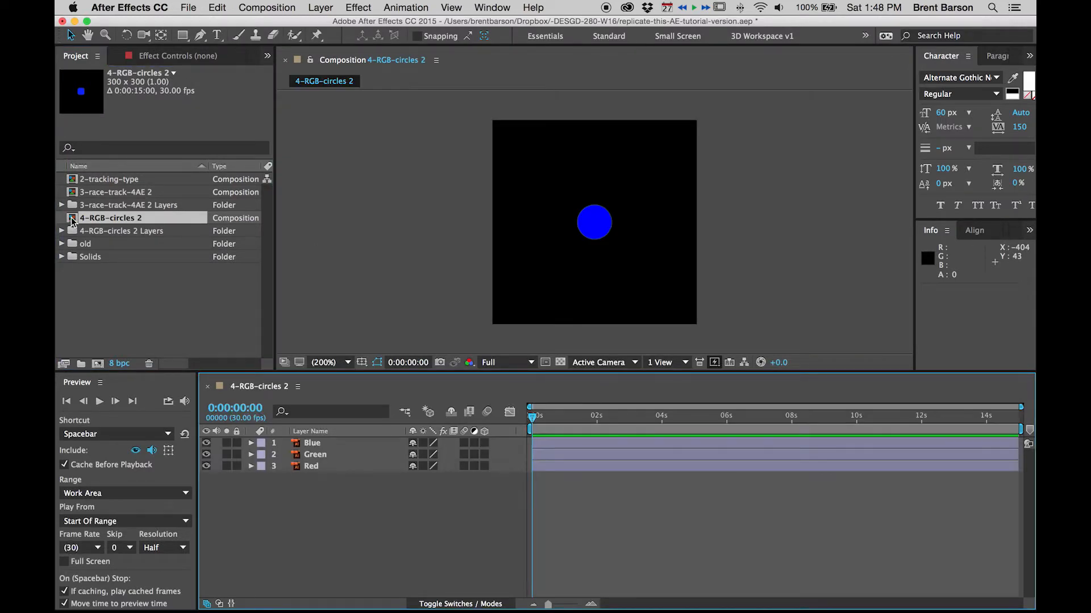
- Hide the Blue and Green layers in turn to inspect the circles beneath, and show both again
click(320, 443)
click(206, 443)
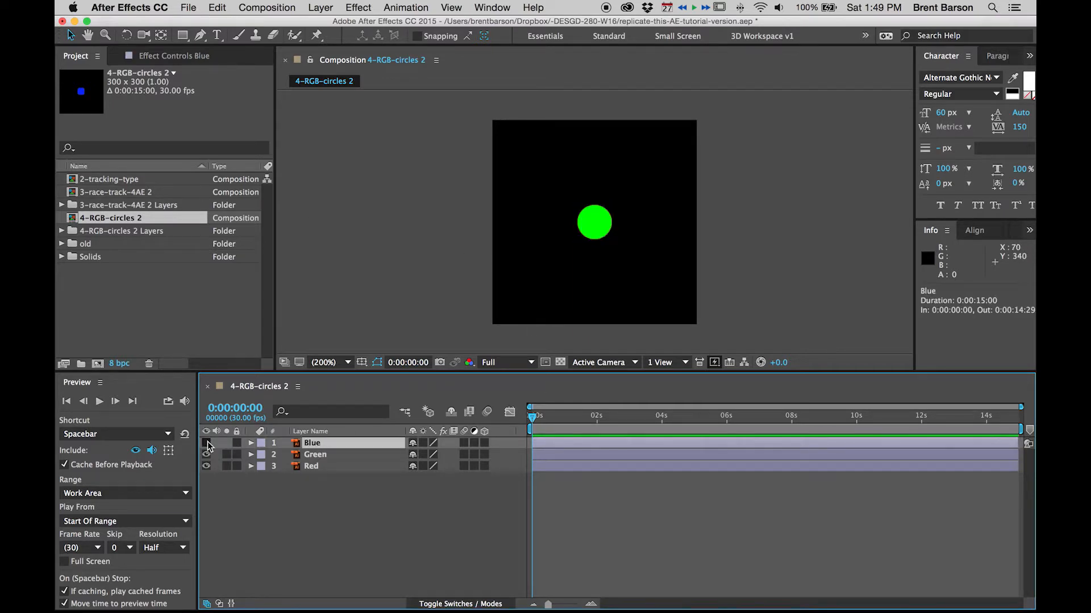
click(206, 455)
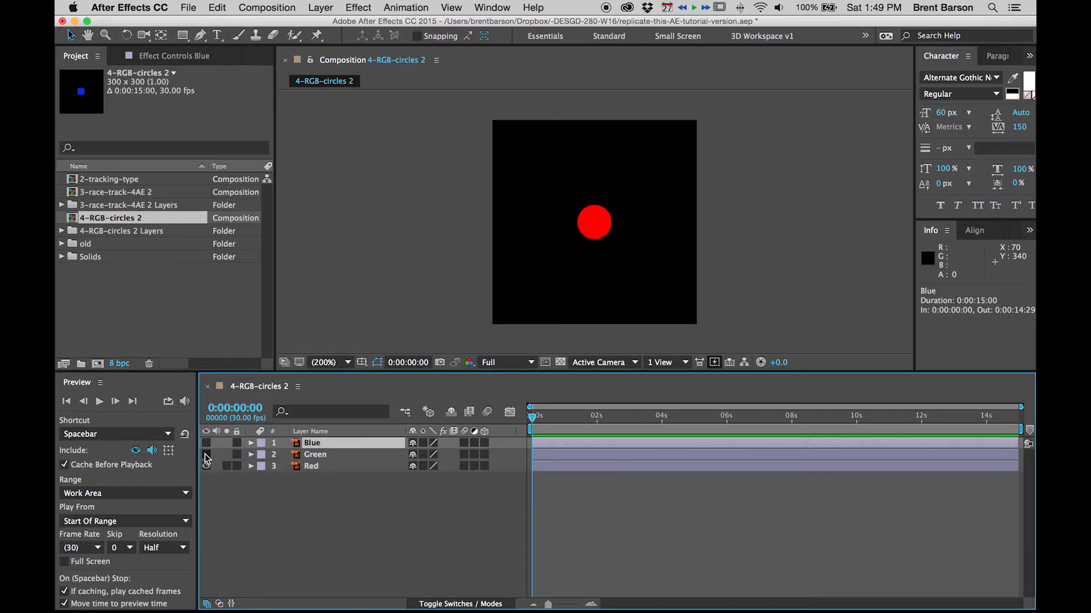
click(206, 455)
click(206, 443)
click(657, 499)
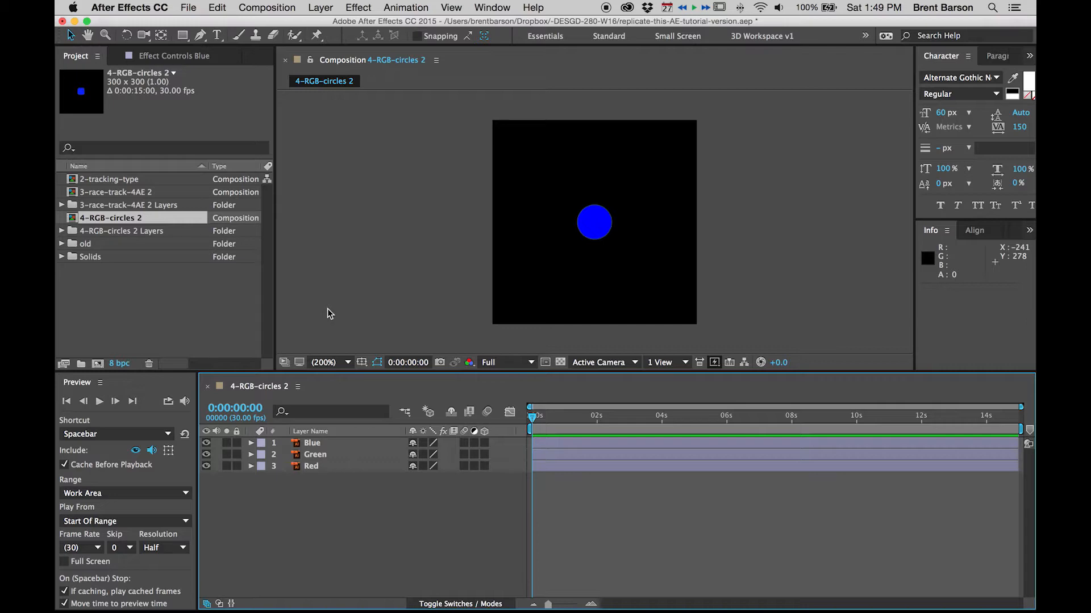
- Switch to QuickTime Player and view the 4-RGB-circles-example.mov reference at a larger size
click(413, 442)
key(super+Tab)
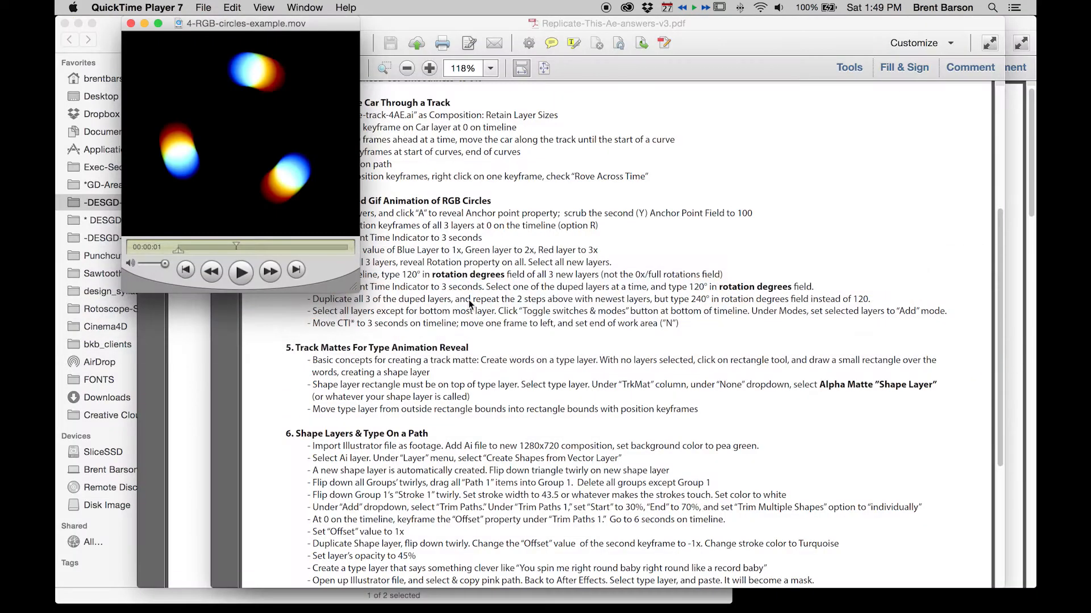
drag(340, 268, 404, 312)
key(super+f)
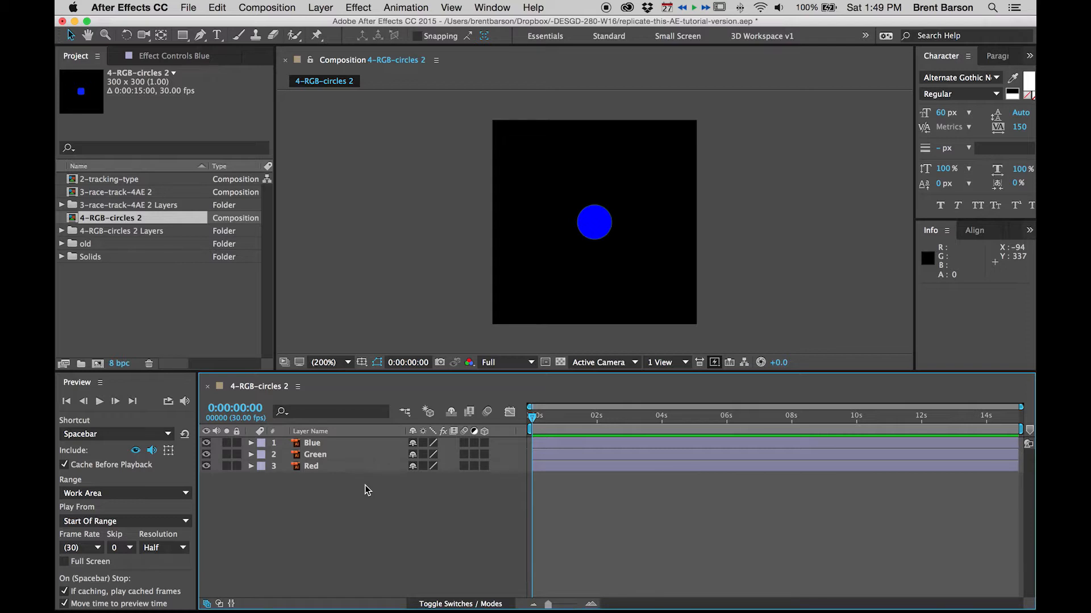
- Set the Anchor Point Y value of the Blue, Green and Red layers to 110.2
key(super+a)
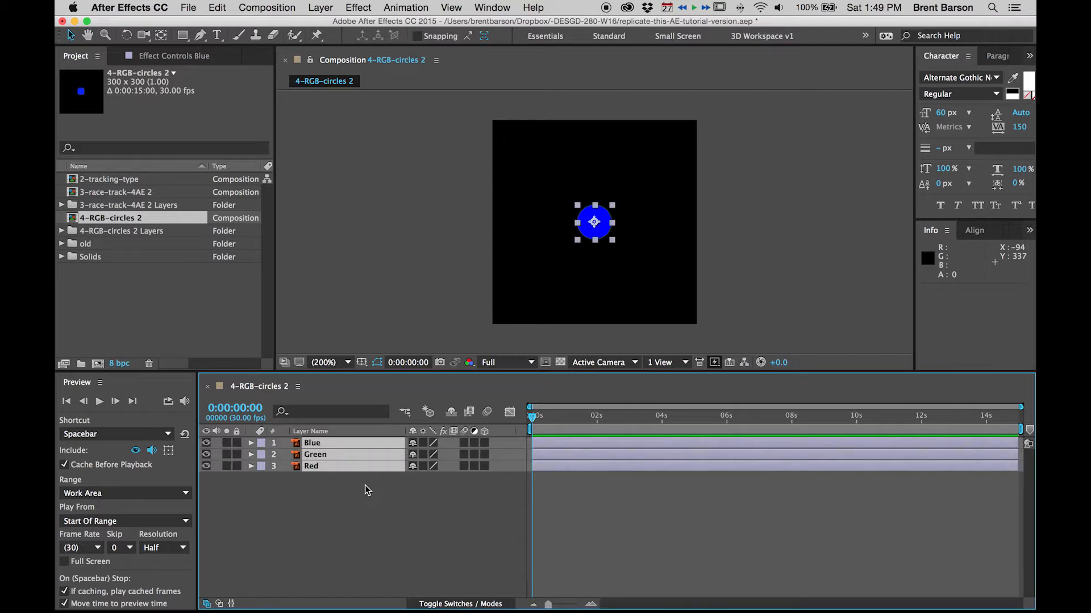
key(a)
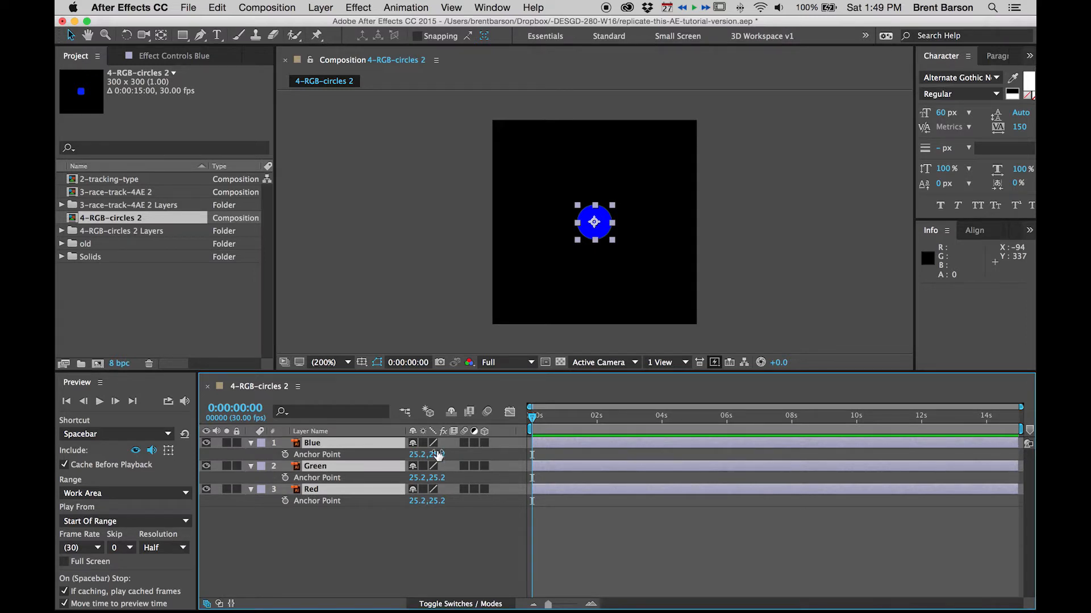
drag(436, 459, 494, 452)
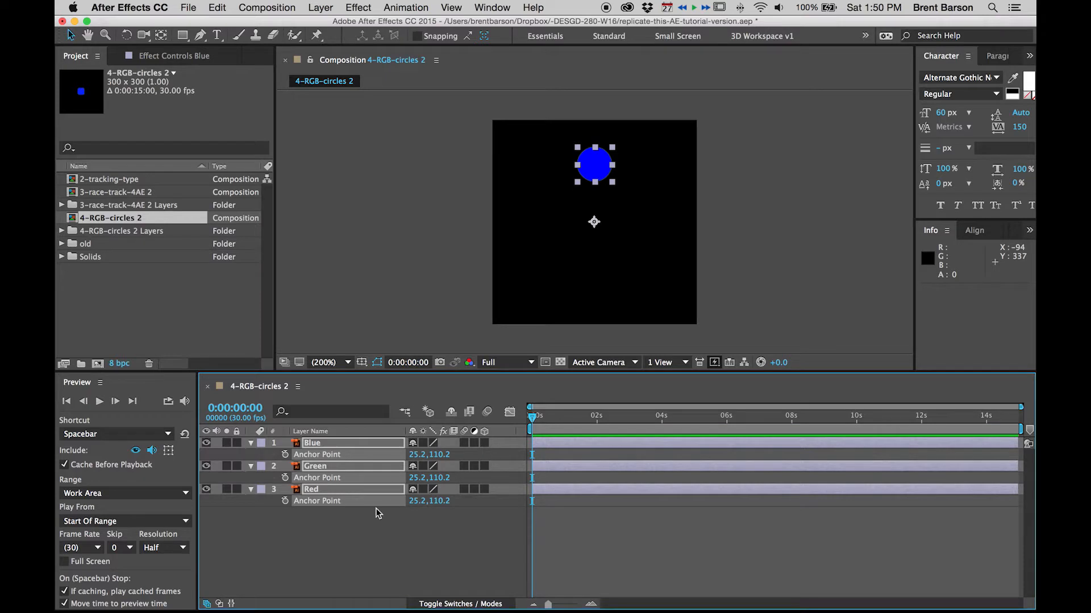
click(340, 532)
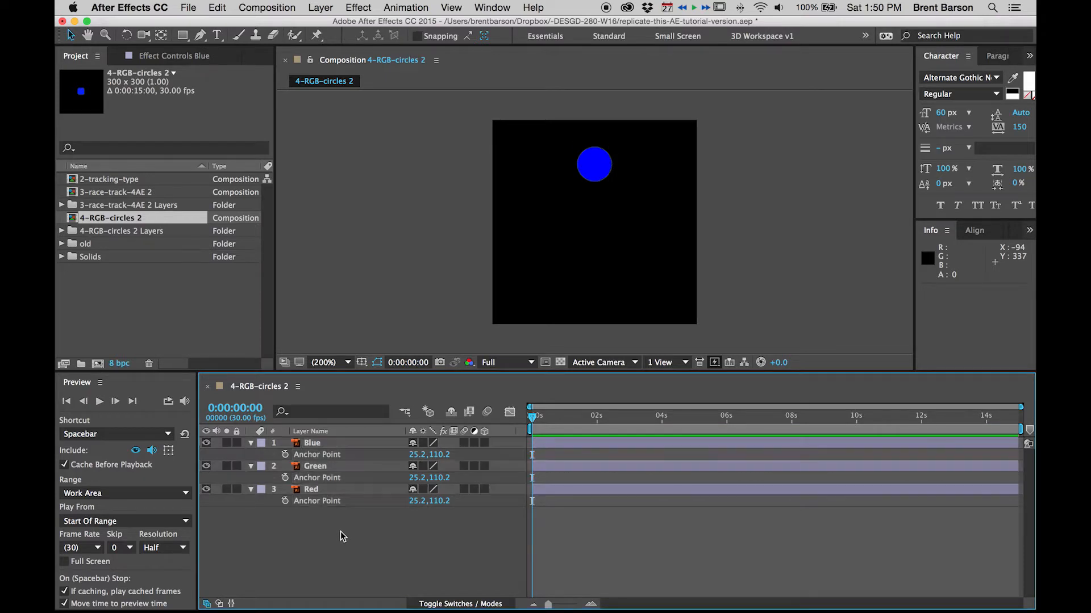
- Add starting Rotation keyframes to the Blue, Green and Red layers at 0 seconds
click(307, 442)
key(super+a)
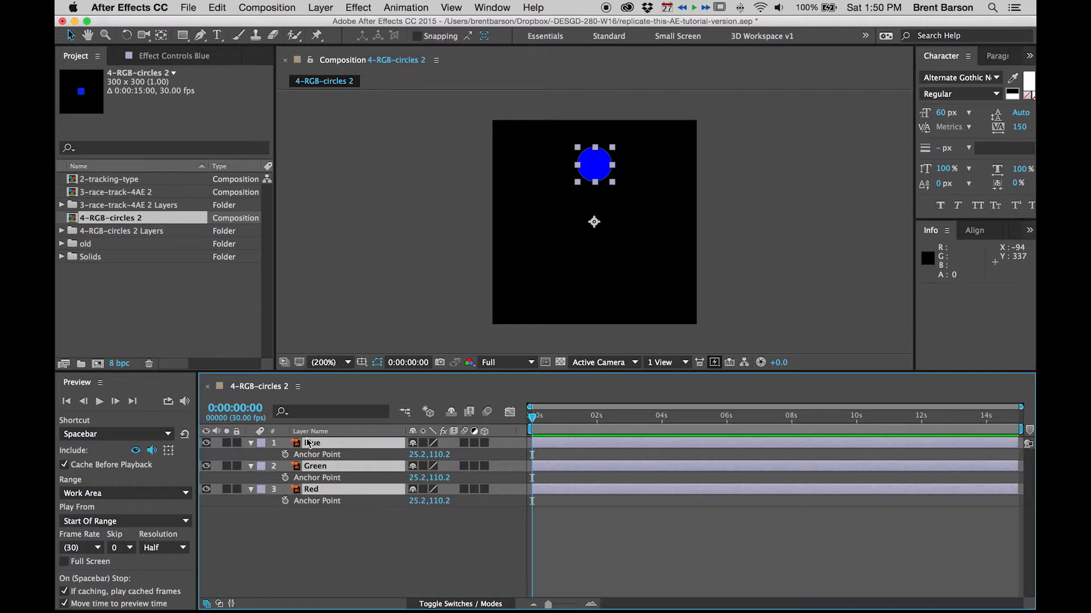
key(r)
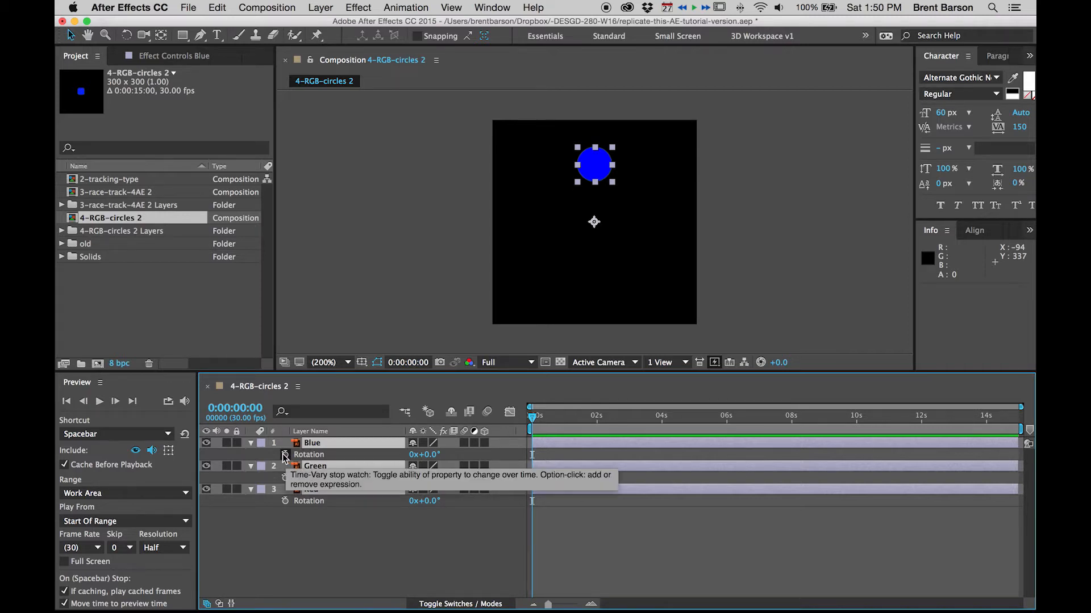
click(286, 455)
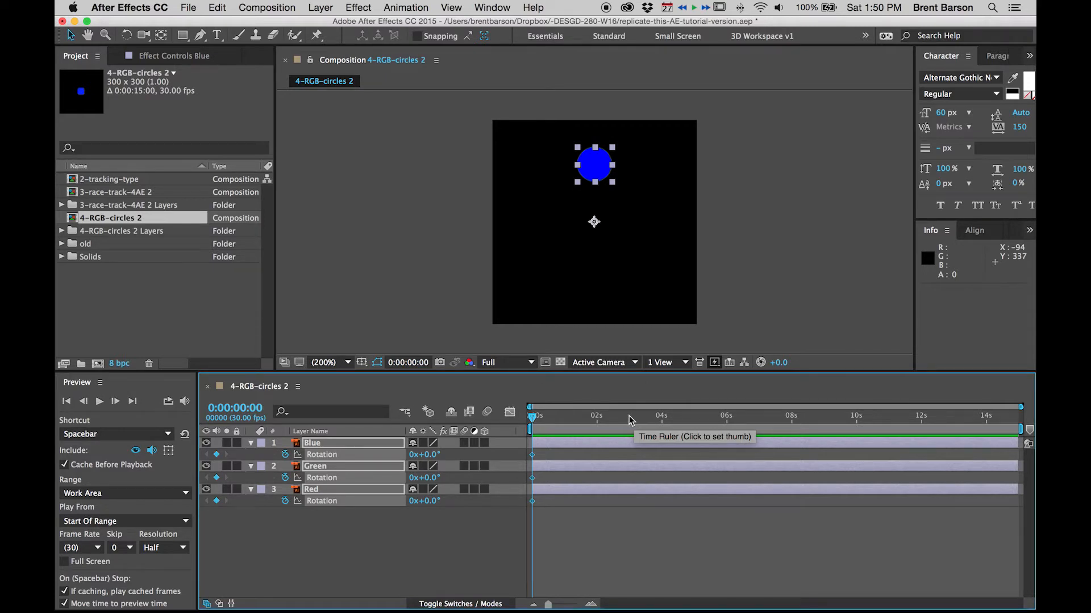
- At exactly 3 seconds on the timeline, set the Blue layer's Rotation to 1 full revolution
key(equal)
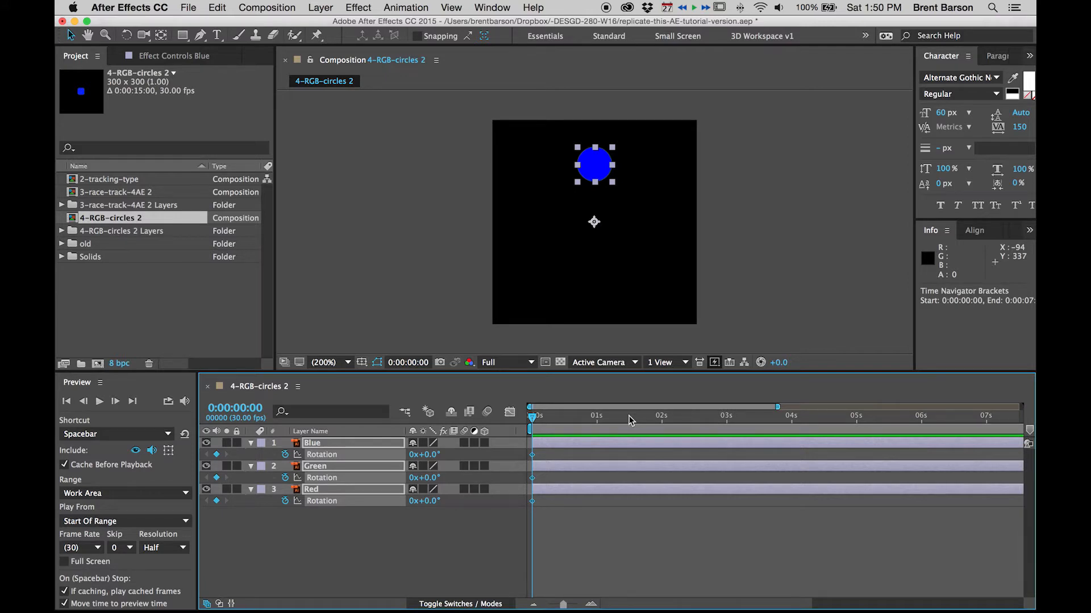
click(727, 418)
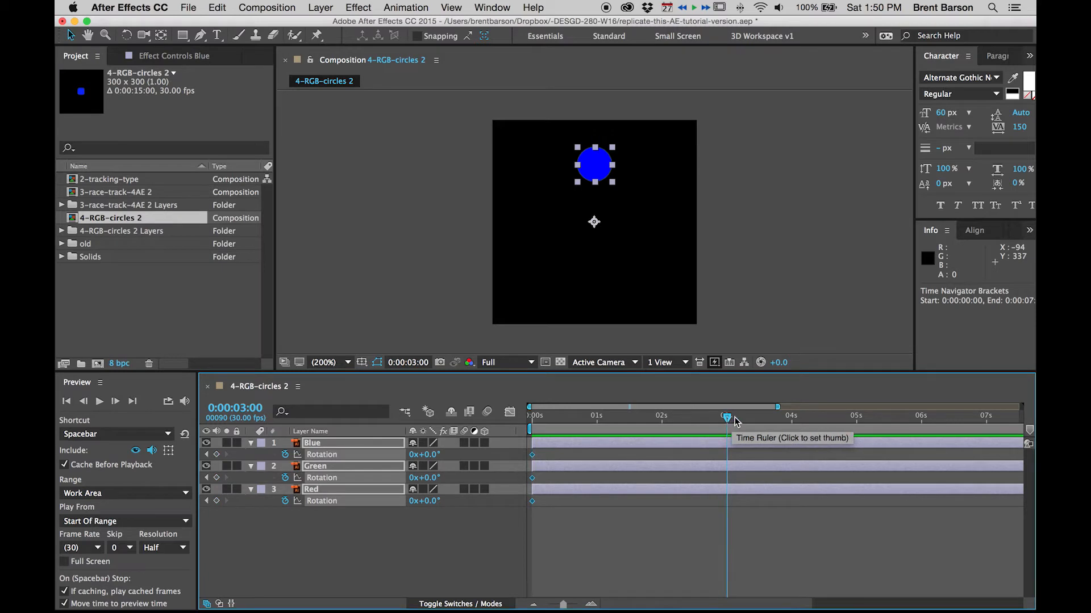
click(732, 417)
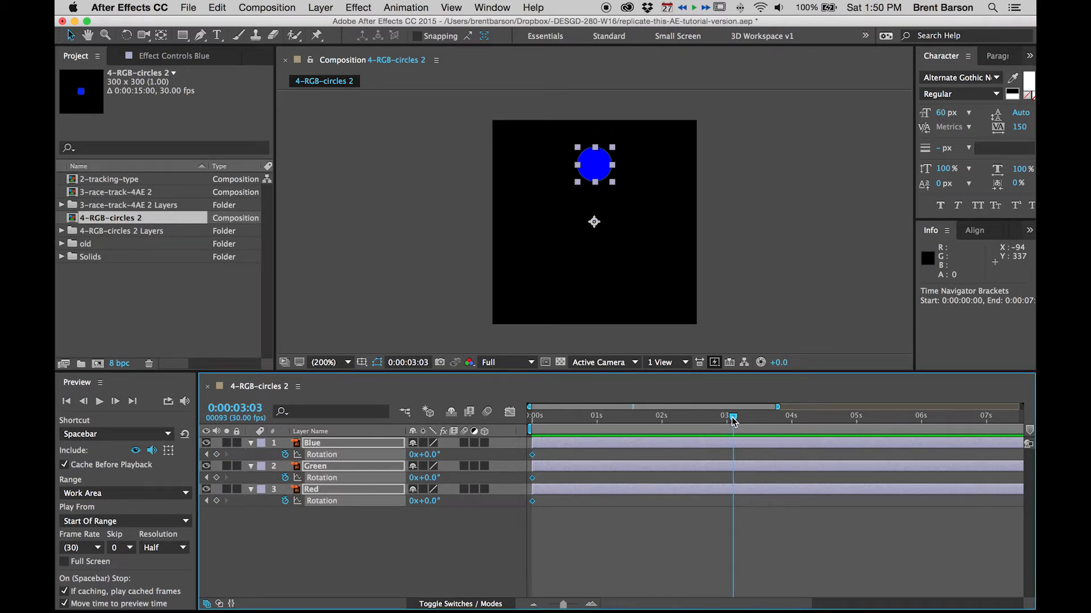
key(Page_Up)
key(Page_Up)
key(Page_Up)
click(361, 511)
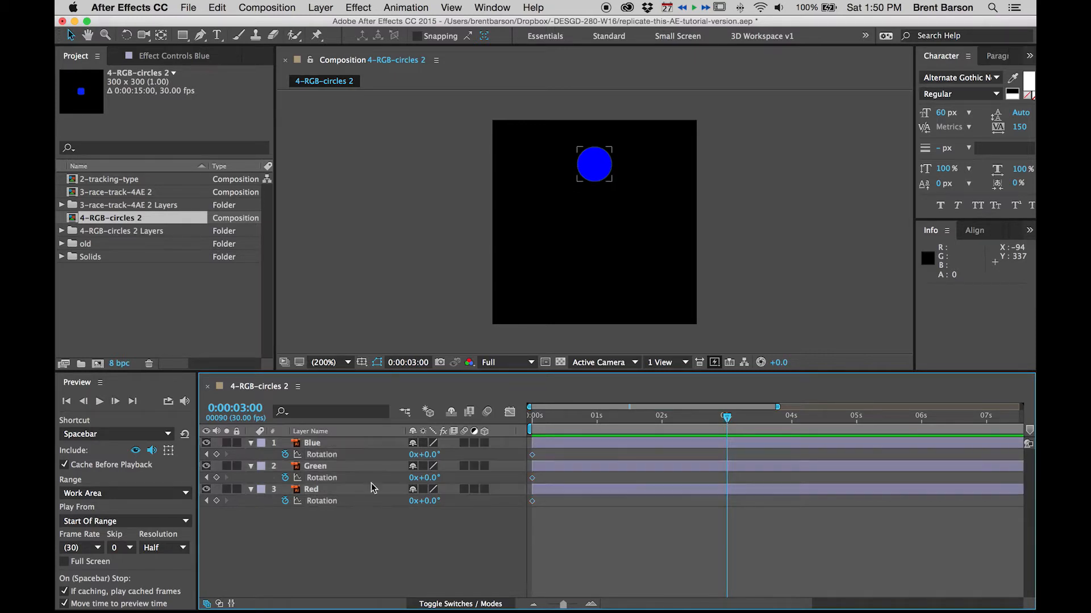
click(413, 454)
text(1)
key(Return)
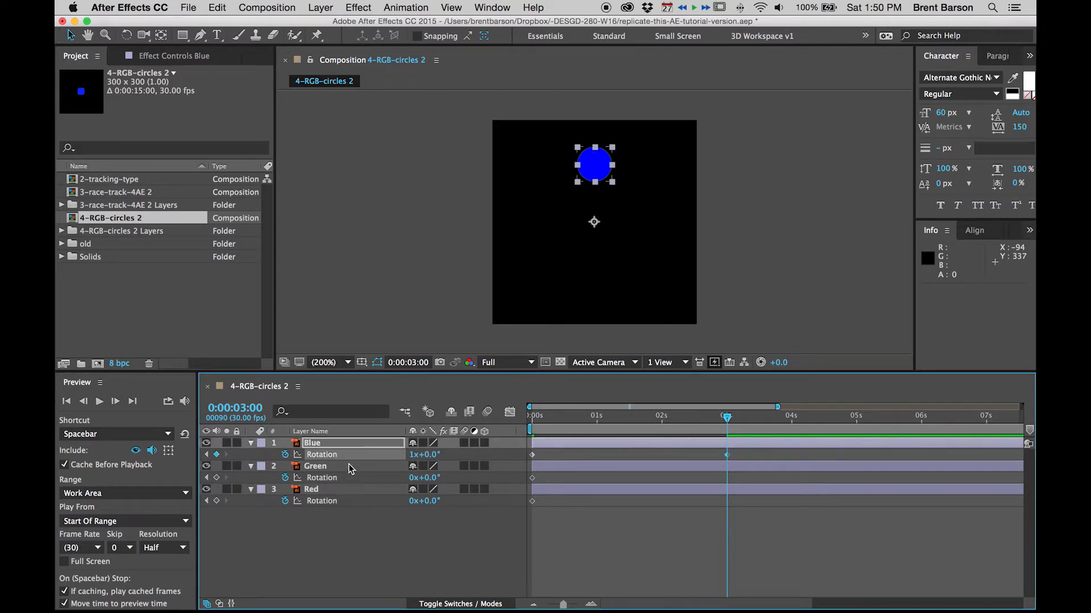
- At 3 seconds, set Rotation to 2 full revolutions for the Green layer and 3 for the Red layer
click(414, 478)
key(Return)
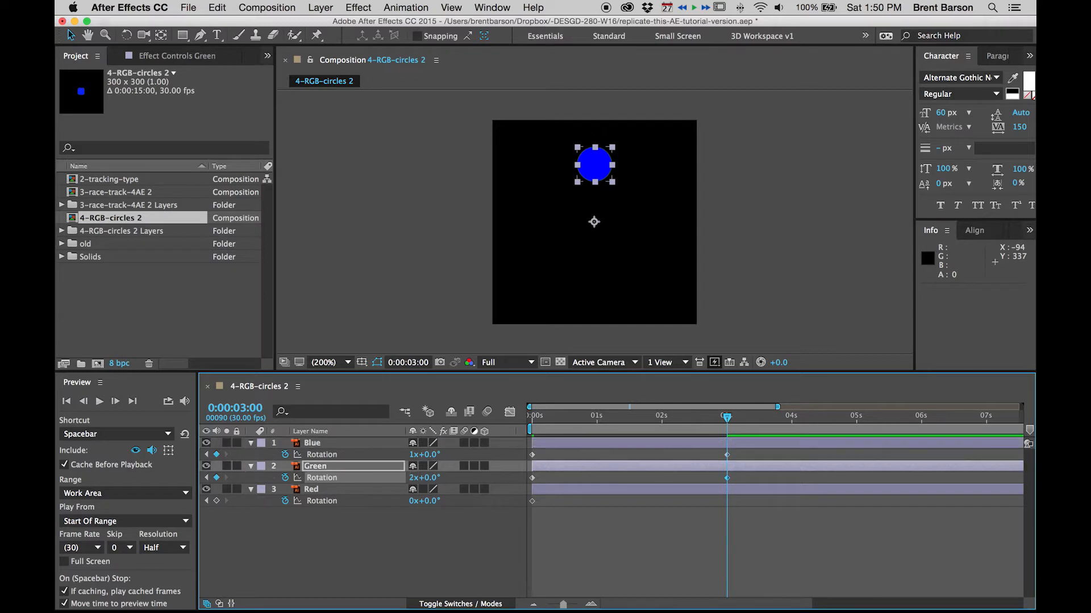
click(412, 502)
text(3)
click(414, 514)
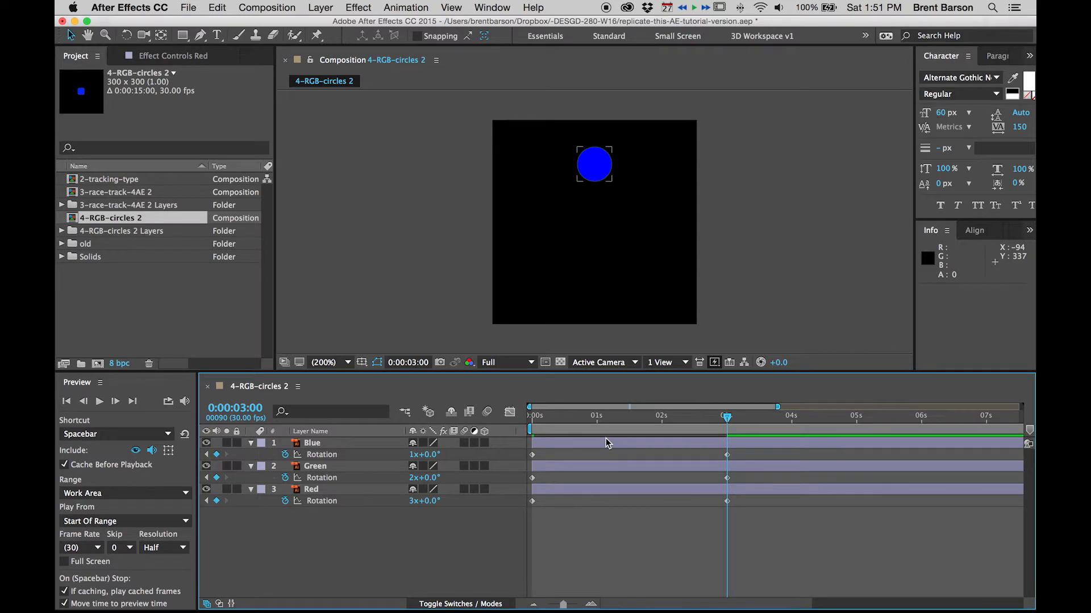
- End the work area at 3 seconds and preview the rotating circles
key(n)
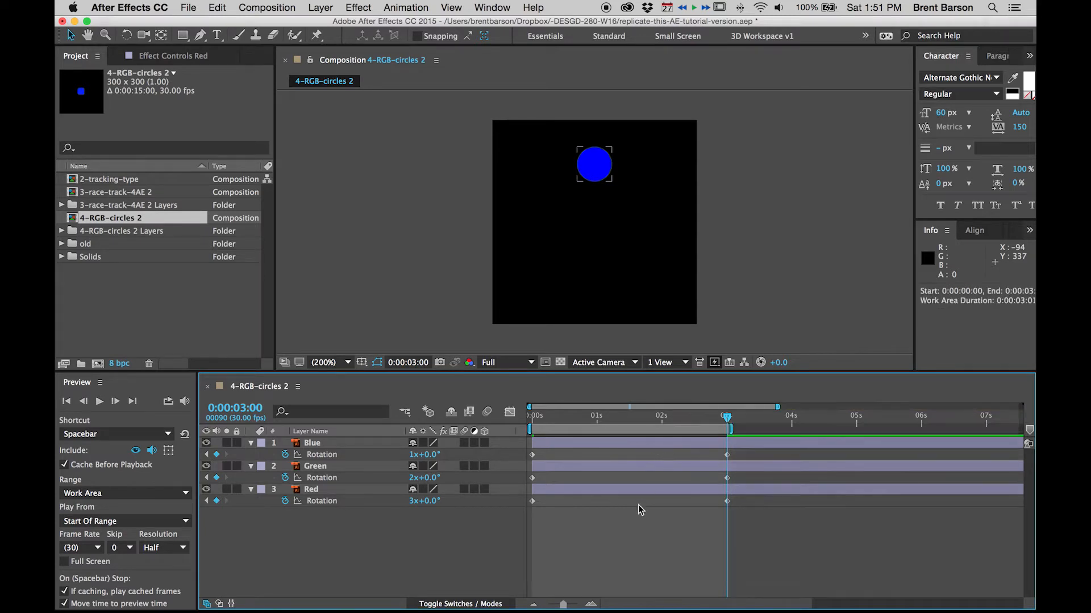
key(space)
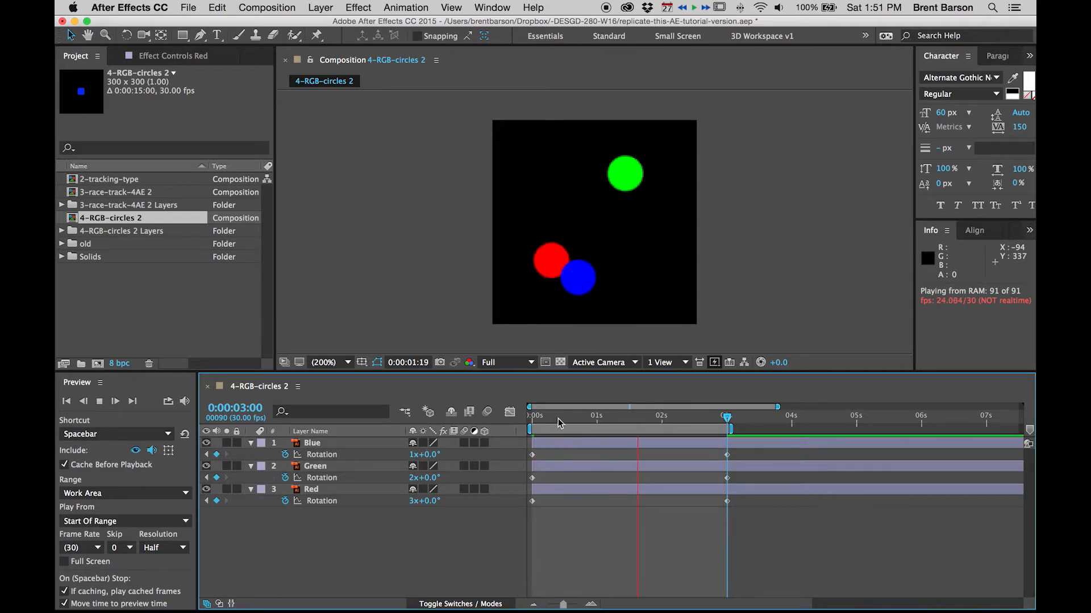
key(space)
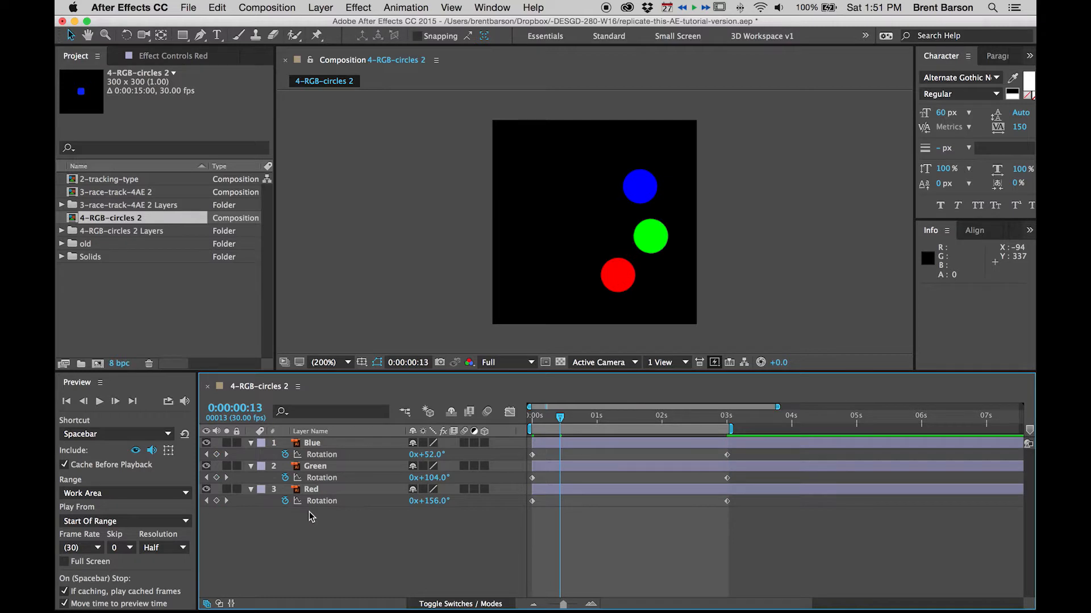
- With the current time at 0 seconds, duplicate the Blue, Green and Red layers and reveal the duplicates' Rotation properties
key(super+a)
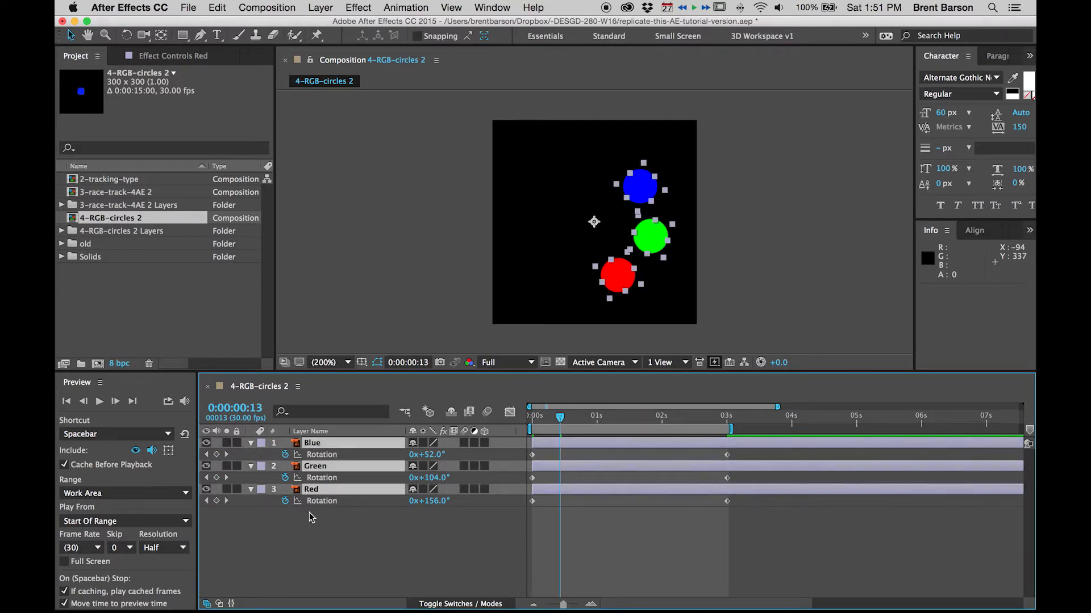
key(Home)
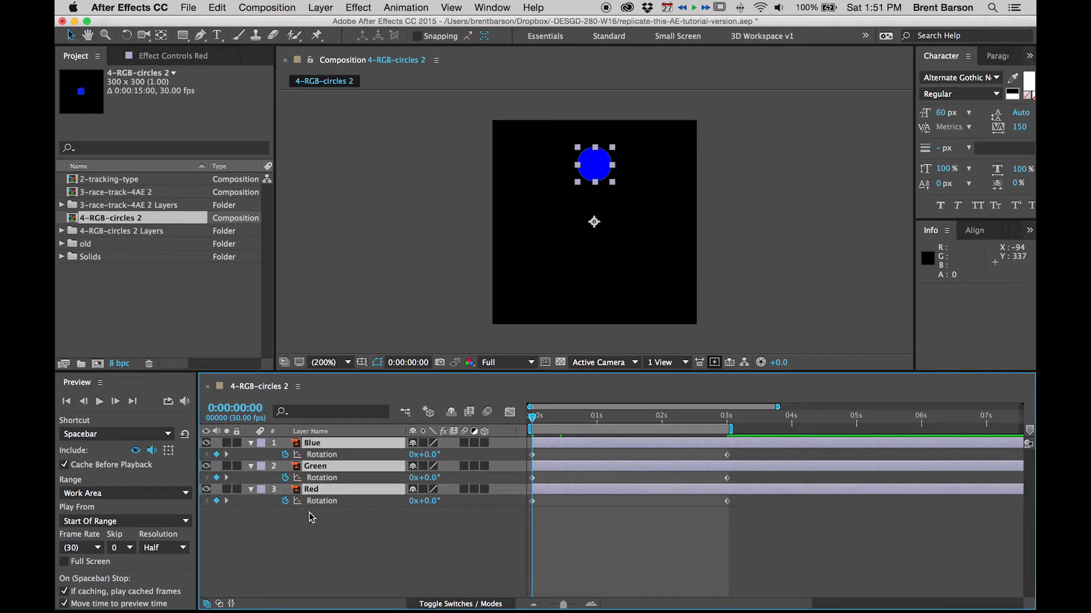
key(super+d)
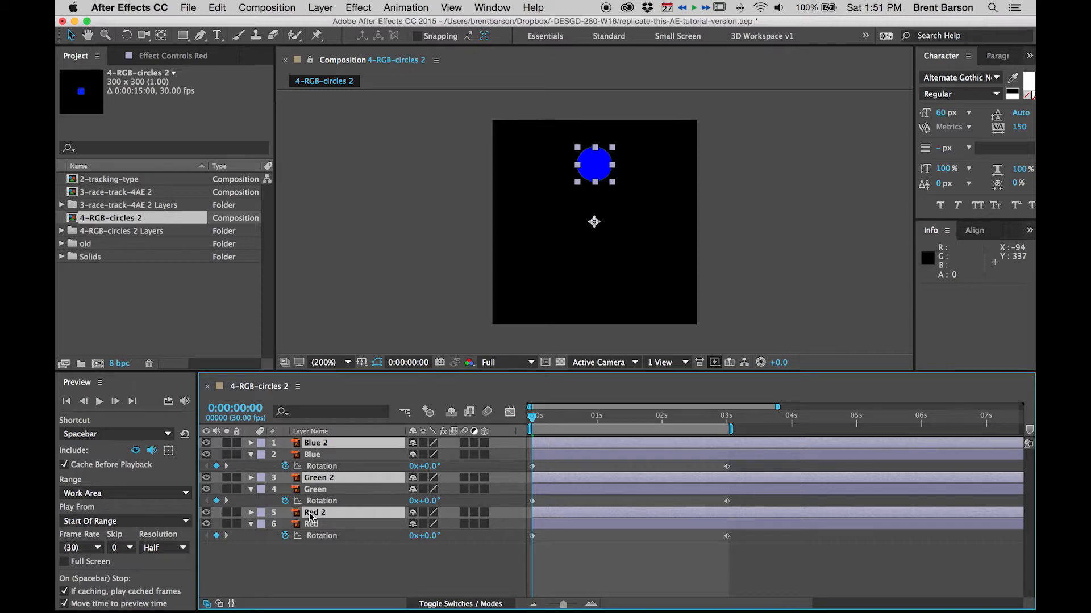
key(r)
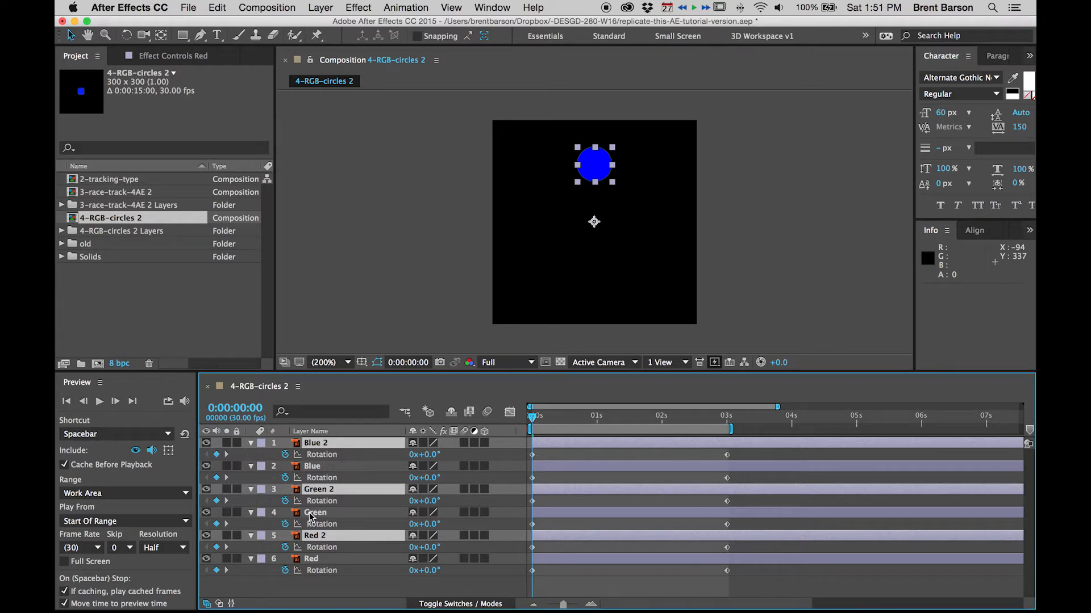
- Assign the Blue label color to the Blue 2 and Blue layers
click(329, 583)
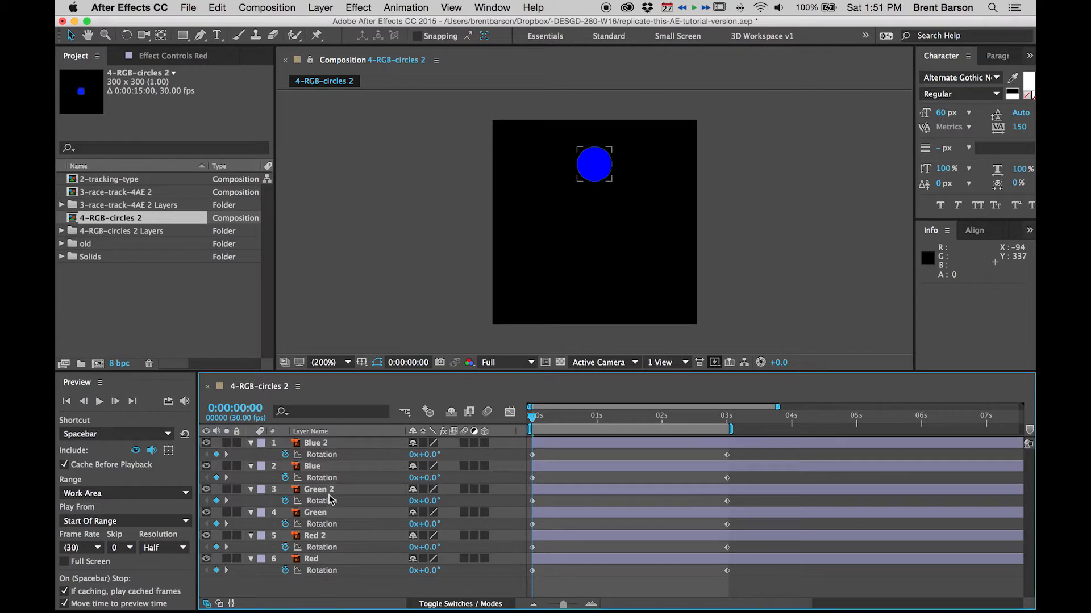
click(317, 444)
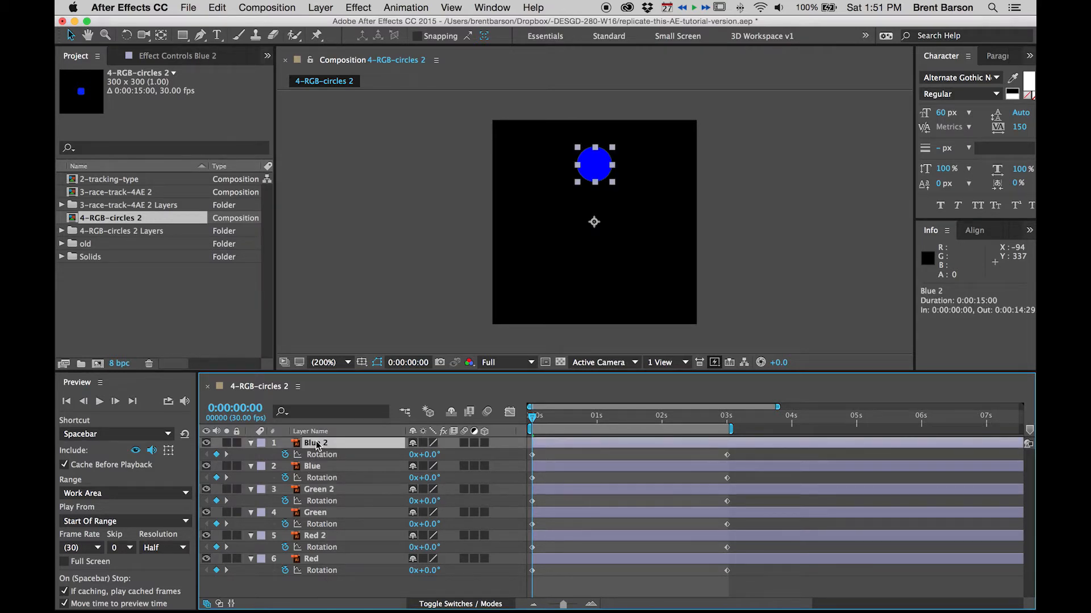
shift+click(311, 469)
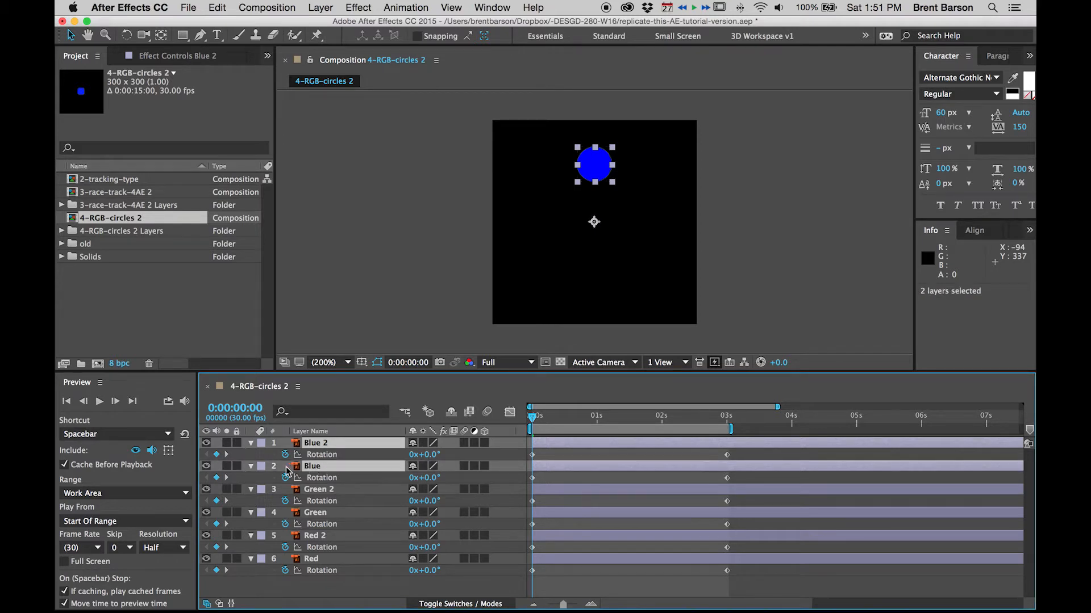
click(261, 466)
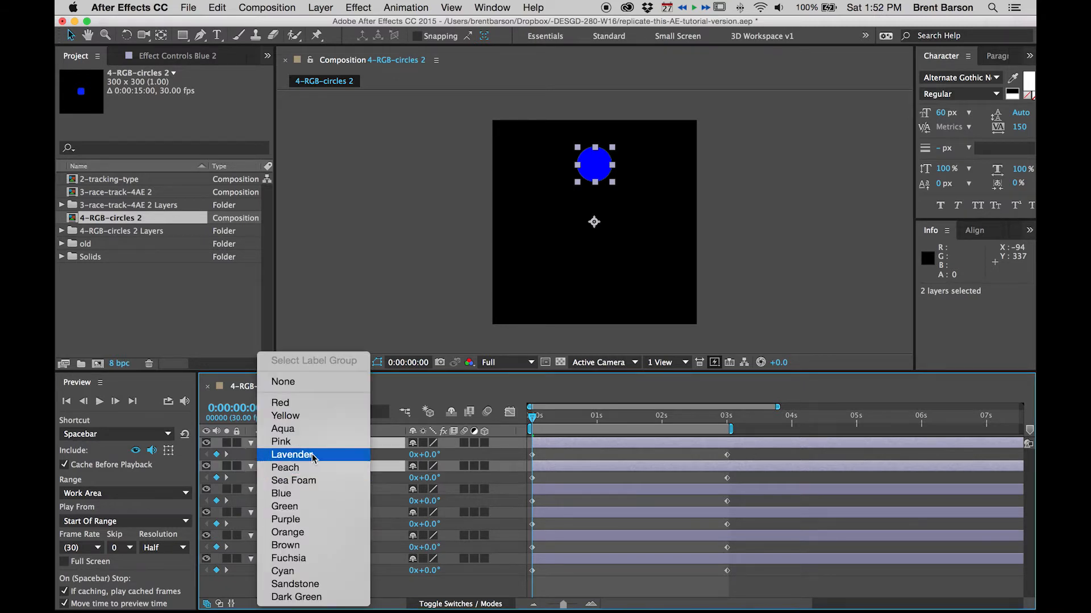
click(292, 494)
- Assign the Green label color to the Green 2 and Green layers
click(318, 489)
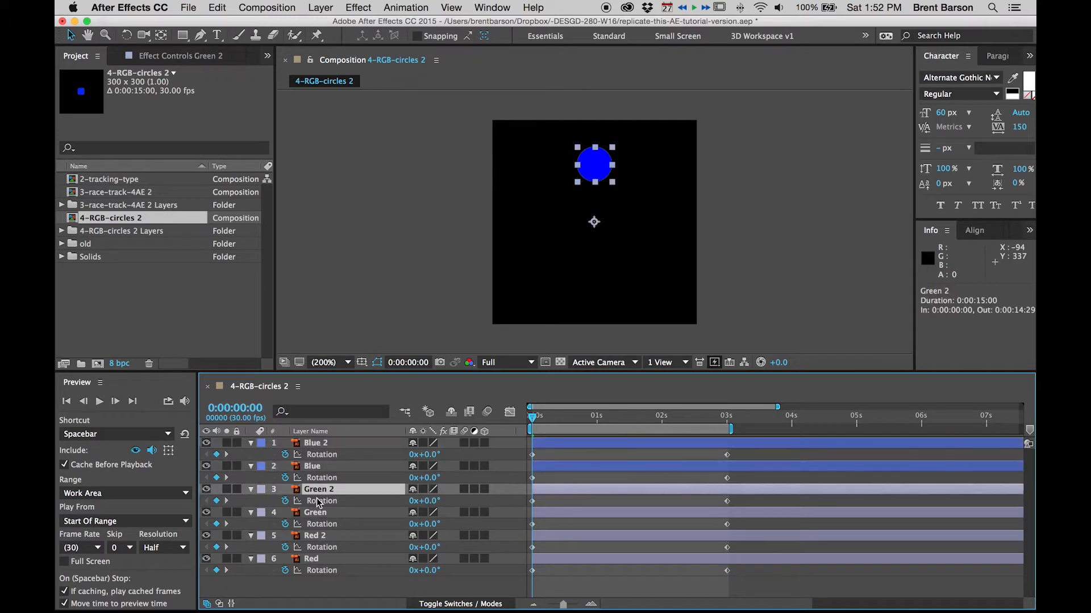
shift+click(320, 513)
click(261, 511)
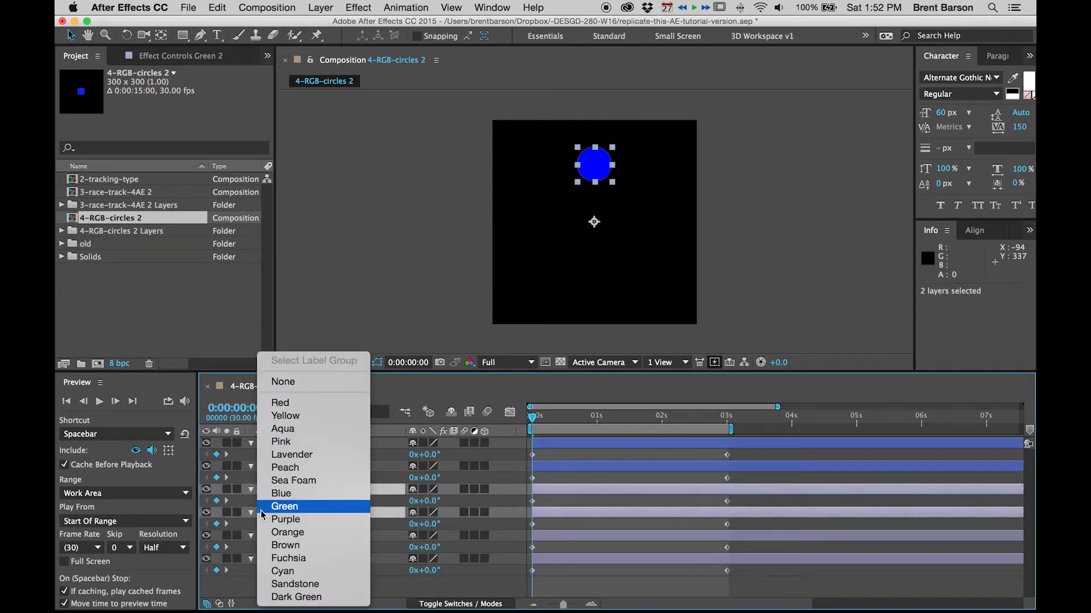
click(282, 509)
- Assign the Red label color to the Red 2 and Red layers
click(318, 536)
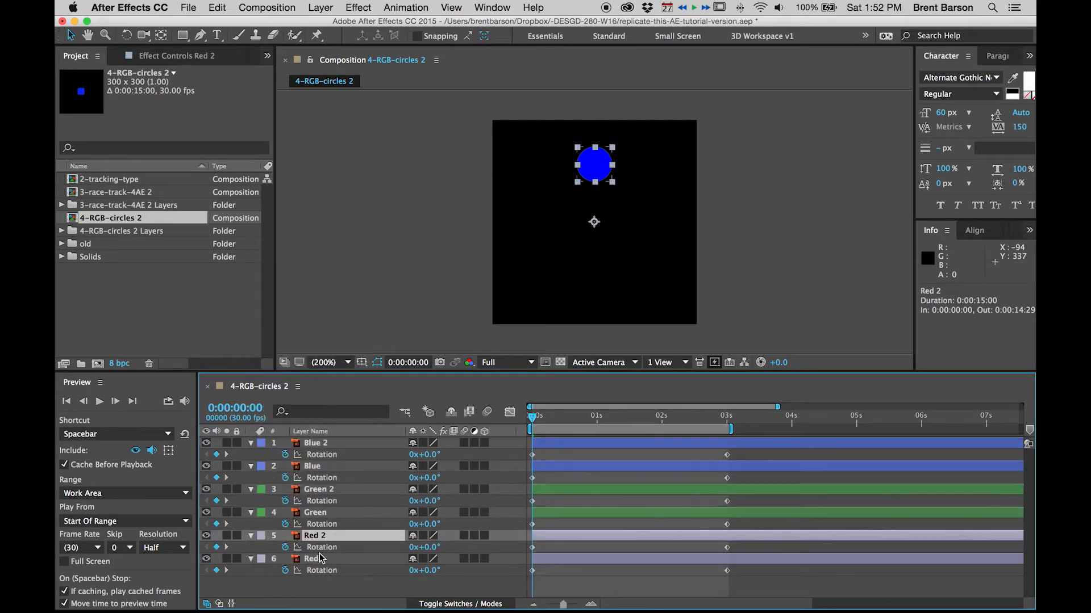
shift+click(320, 557)
click(260, 536)
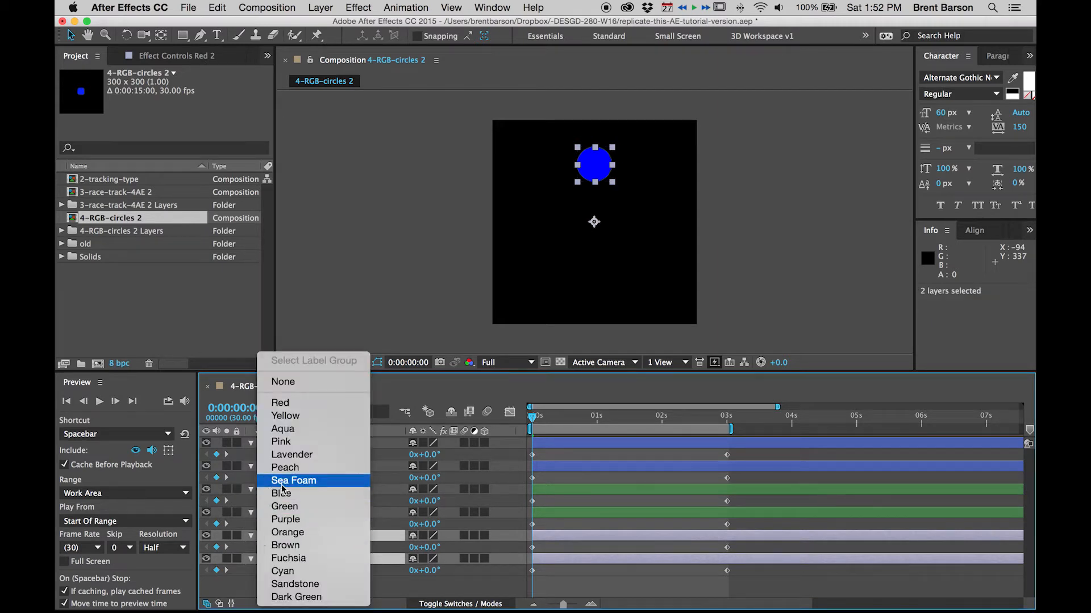
click(281, 403)
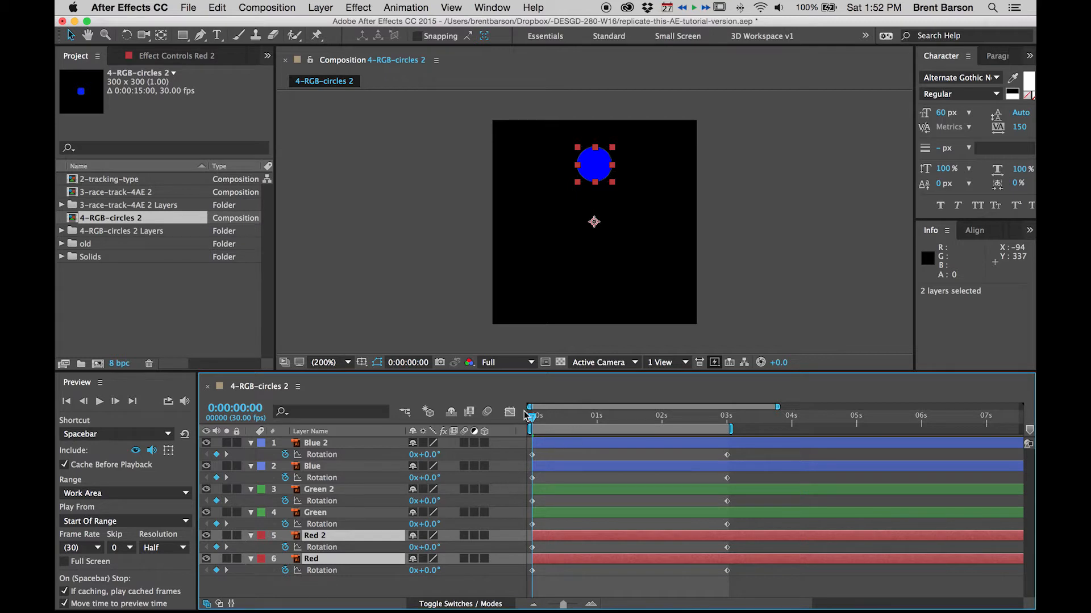
- At 0 seconds, set the Blue 2 layer's Rotation to 120°
mouse_move(534, 419)
mouse_down()
mouse_move(658, 419)
mouse_move(532, 419)
mouse_up()
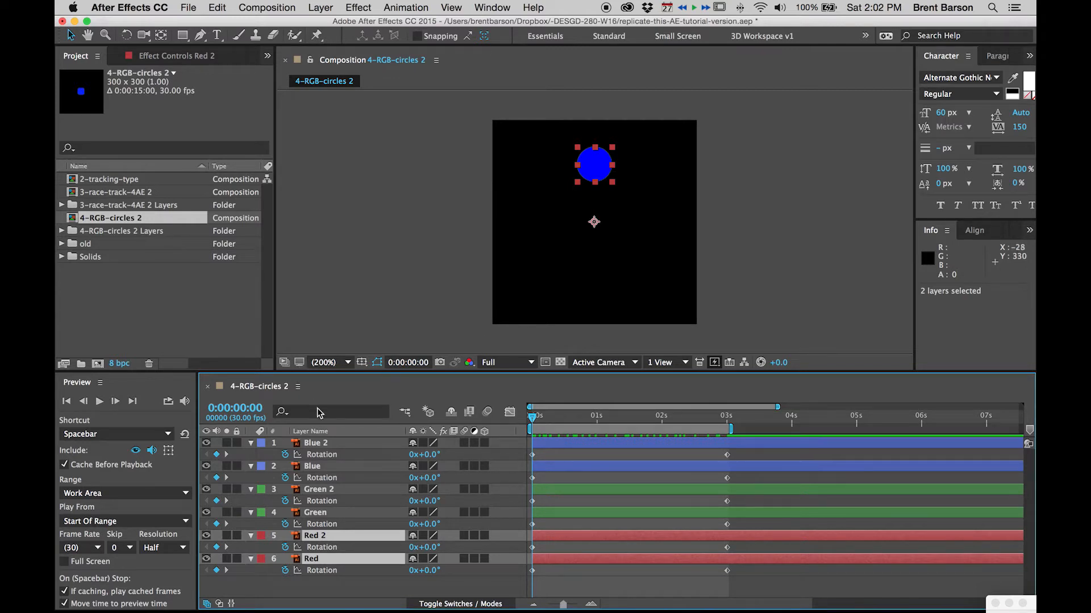
click(315, 443)
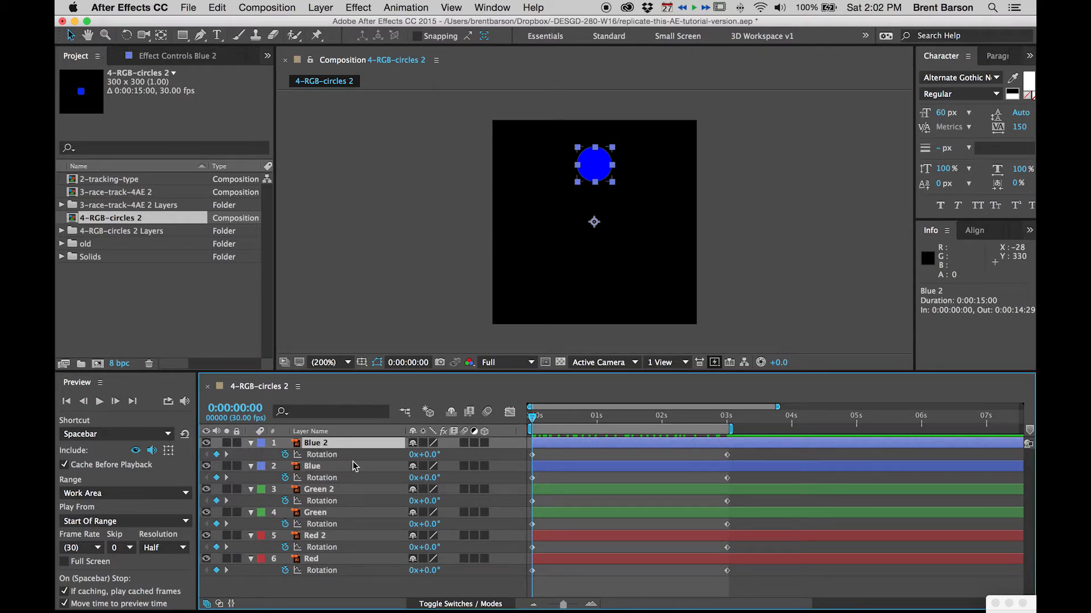
click(428, 455)
text(120)
key(Return)
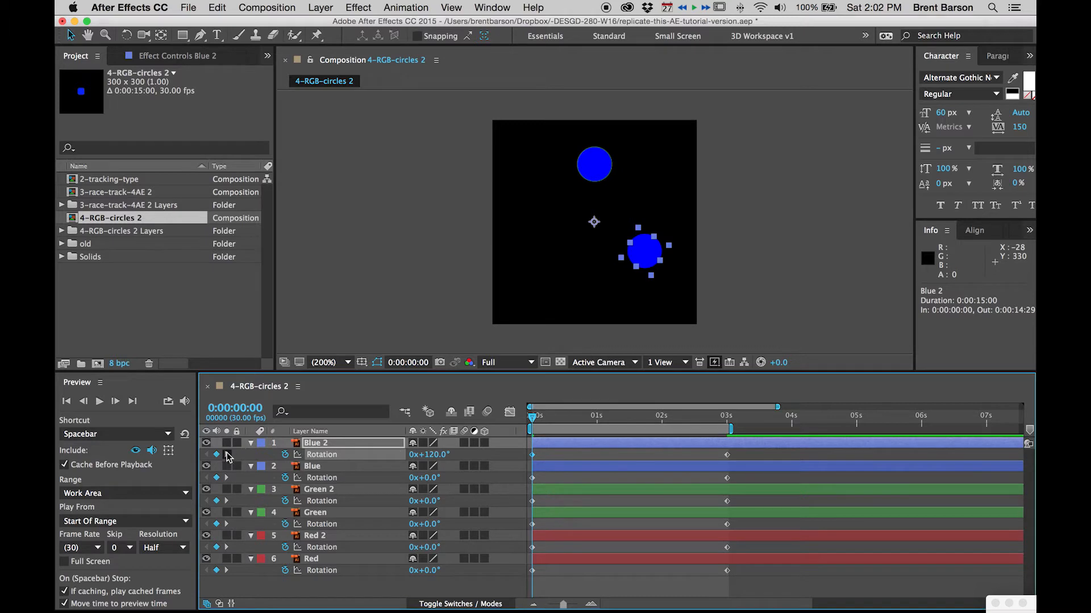
- At the 3-second keyframe, set Blue 2's Rotation to 1 revolution plus 120° and check the motion up to that point
click(226, 454)
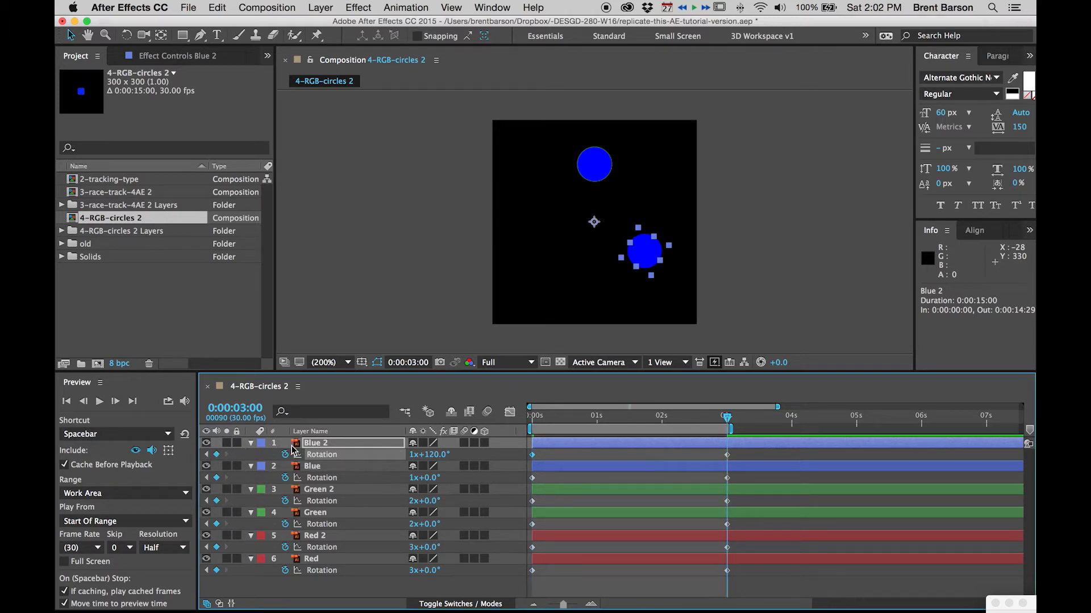
key(space)
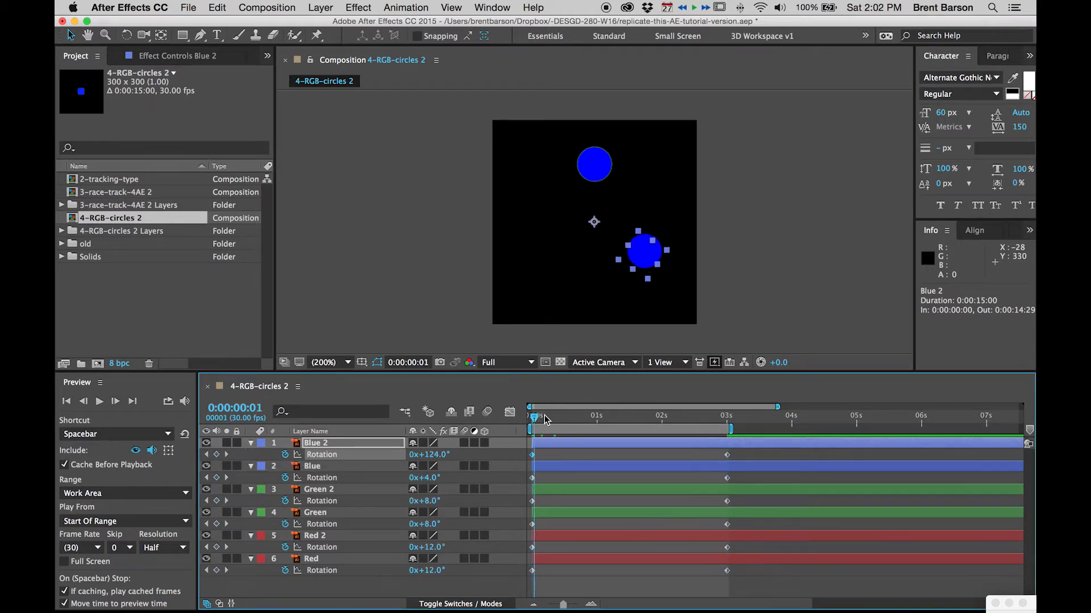
drag(655, 418, 727, 418)
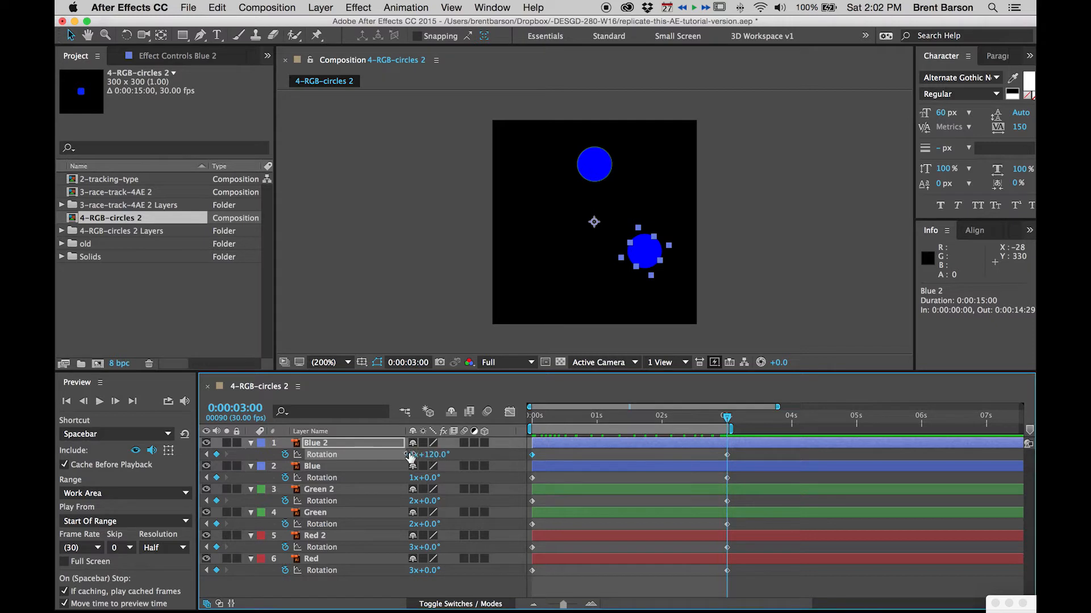
- With the current time at 0 seconds, duplicate the Blue 2 layer and set the duplicate's Rotation to 240°
click(549, 419)
drag(536, 419, 500, 416)
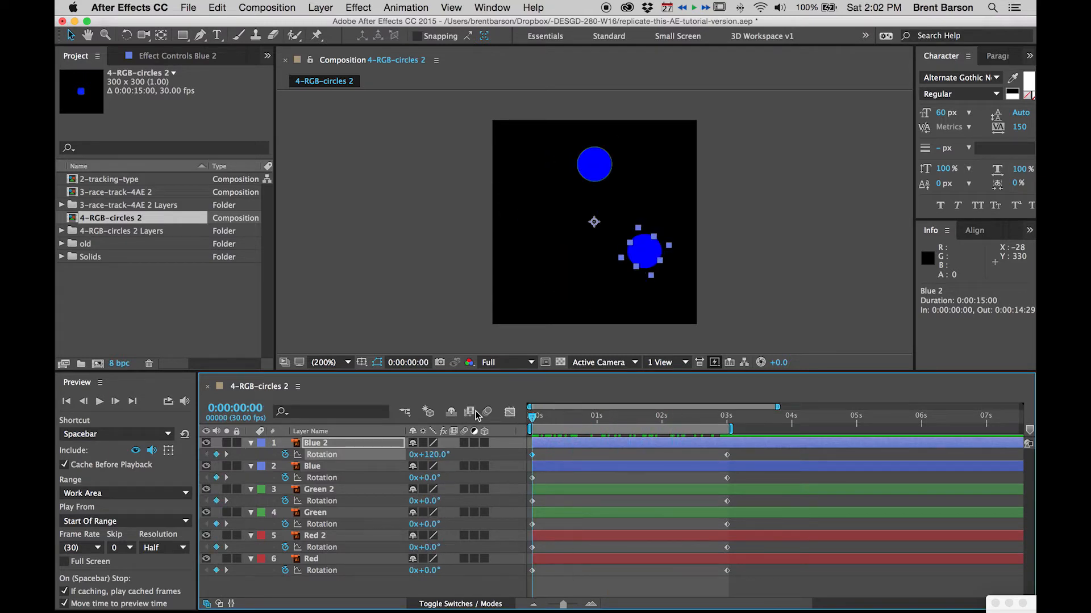
click(329, 584)
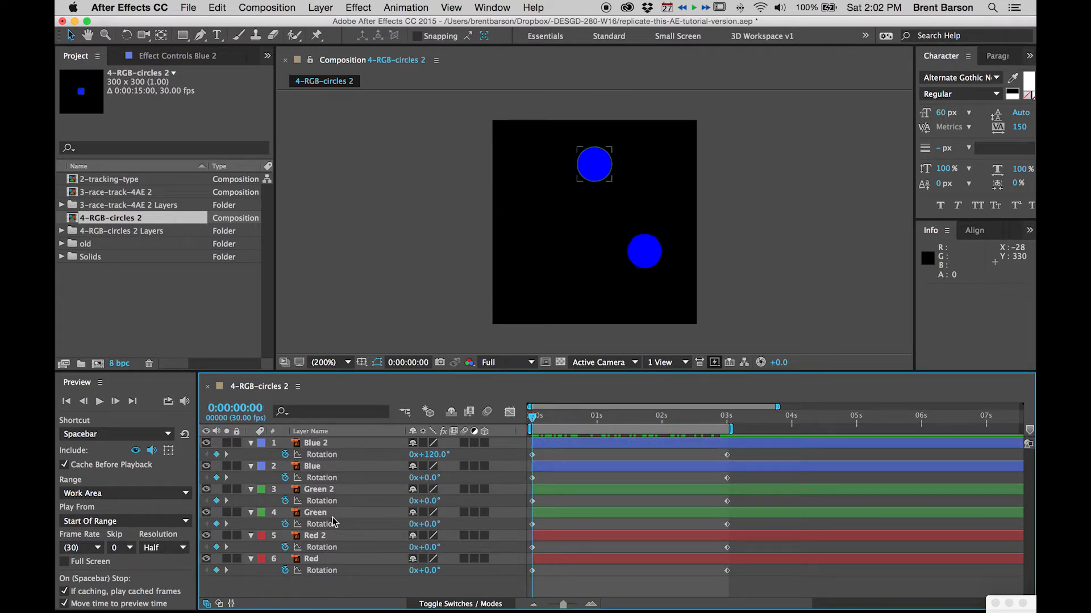
click(320, 444)
key(super+d)
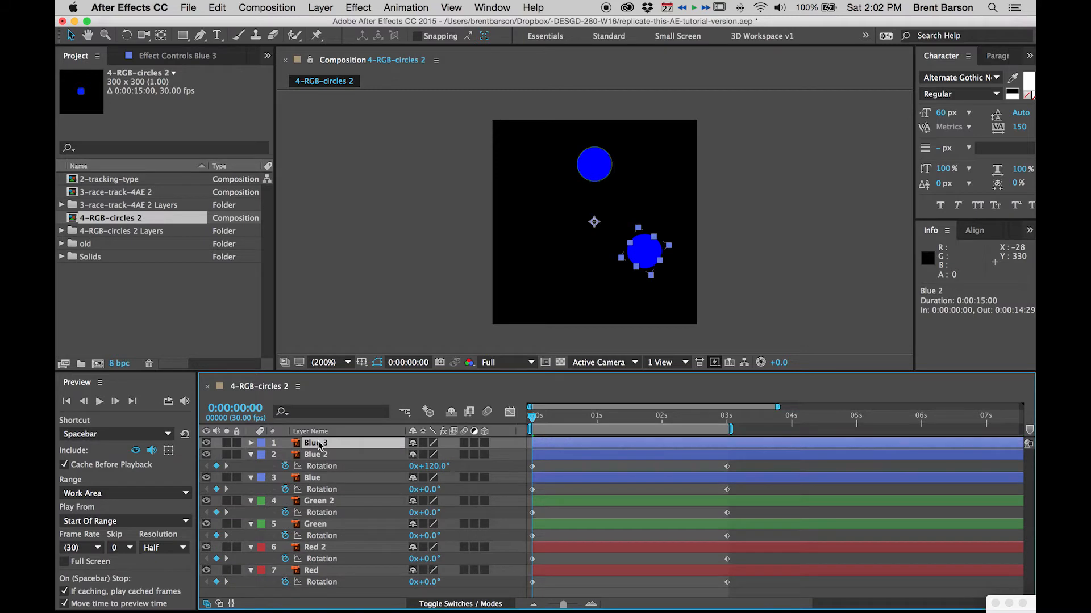
key(r)
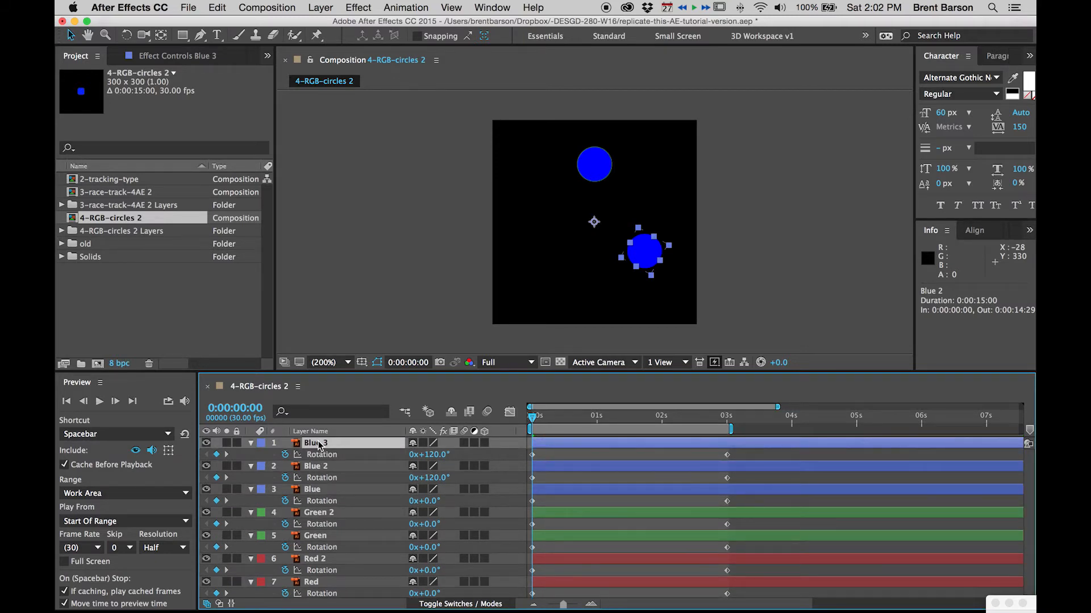
click(429, 454)
text(240)
key(Return)
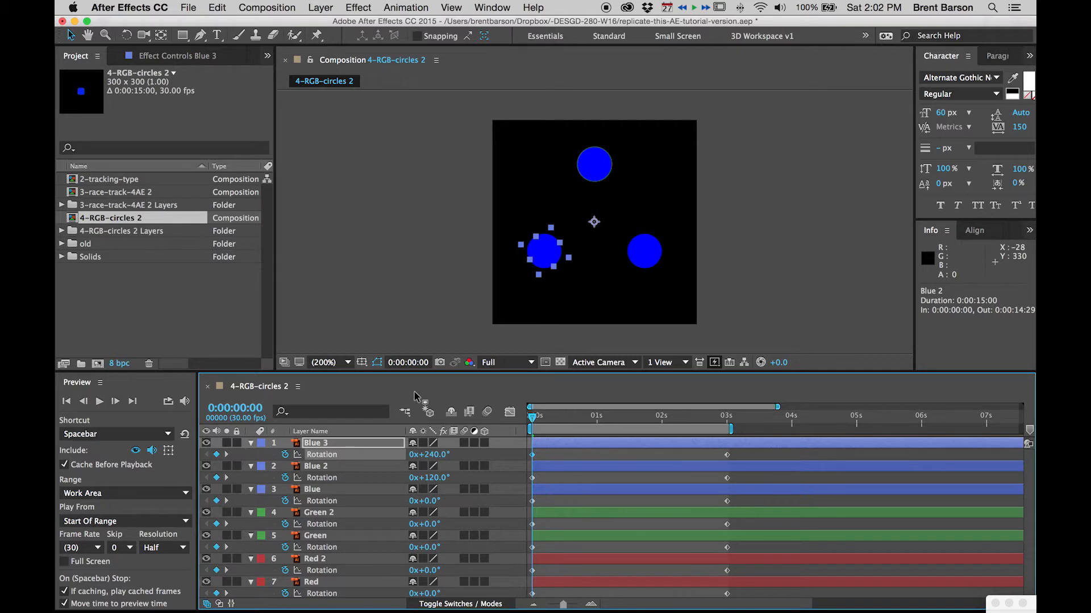
- At 3 seconds, set the Blue 3 layer's Rotation to 1 revolution plus 240° and scrub through the three blue circles' motion
drag(537, 417, 731, 420)
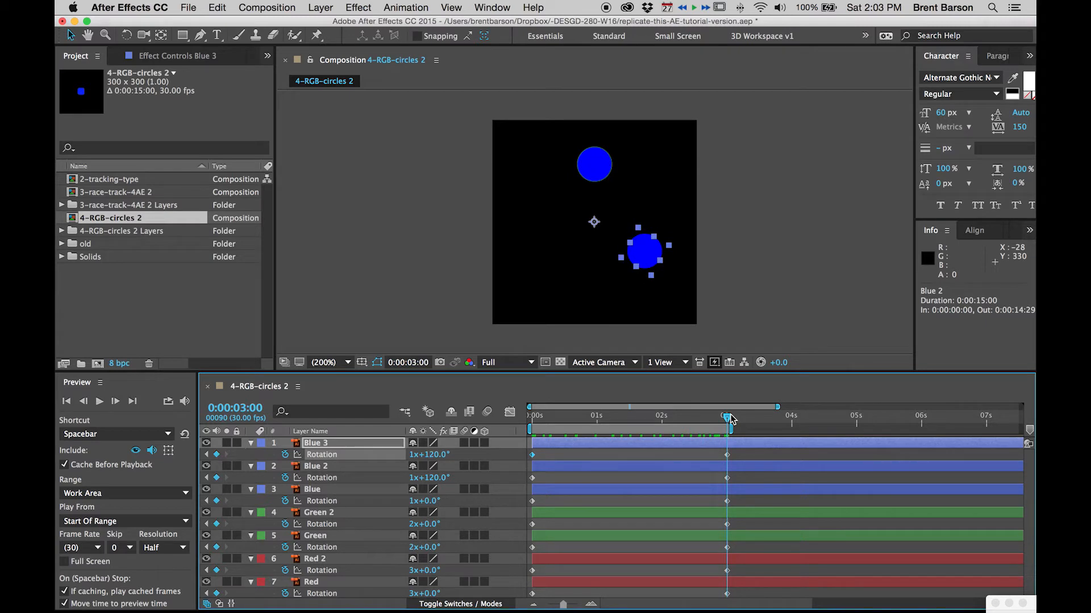
key(space)
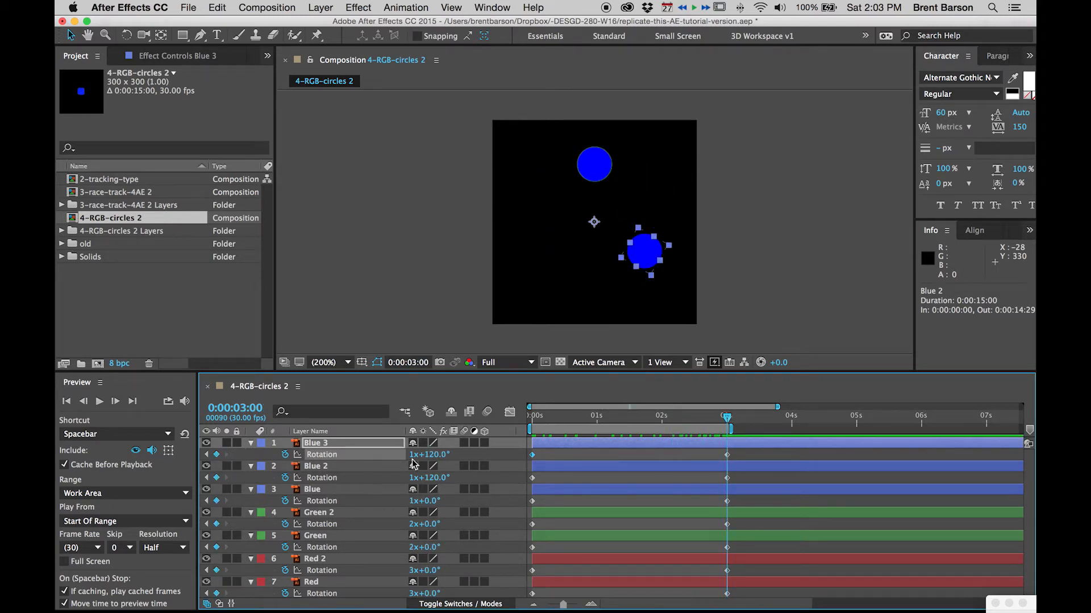
click(433, 454)
text(2)
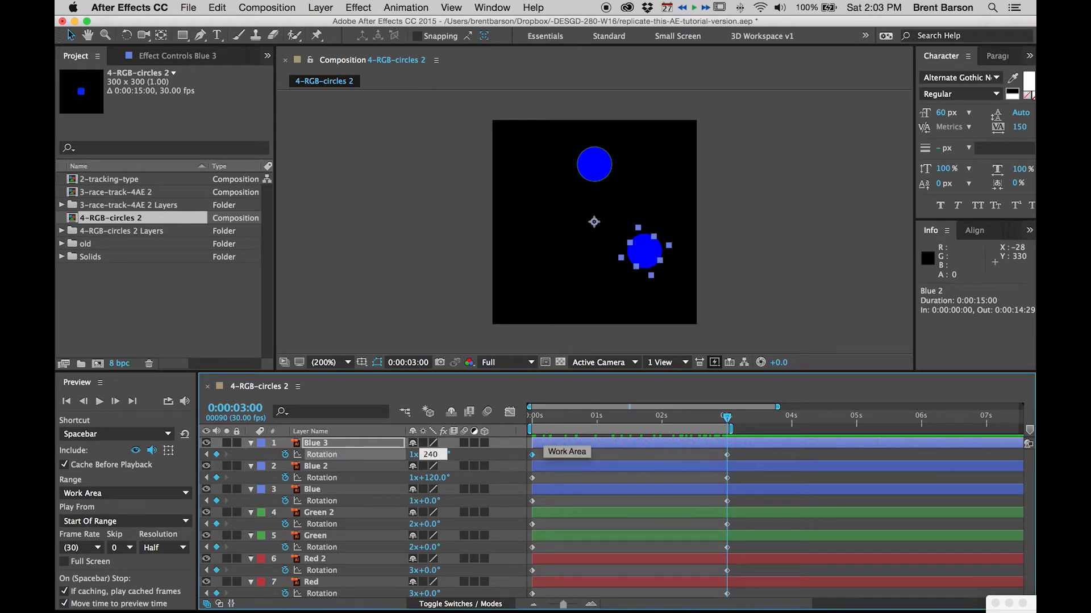
text(40)
key(Return)
click(566, 419)
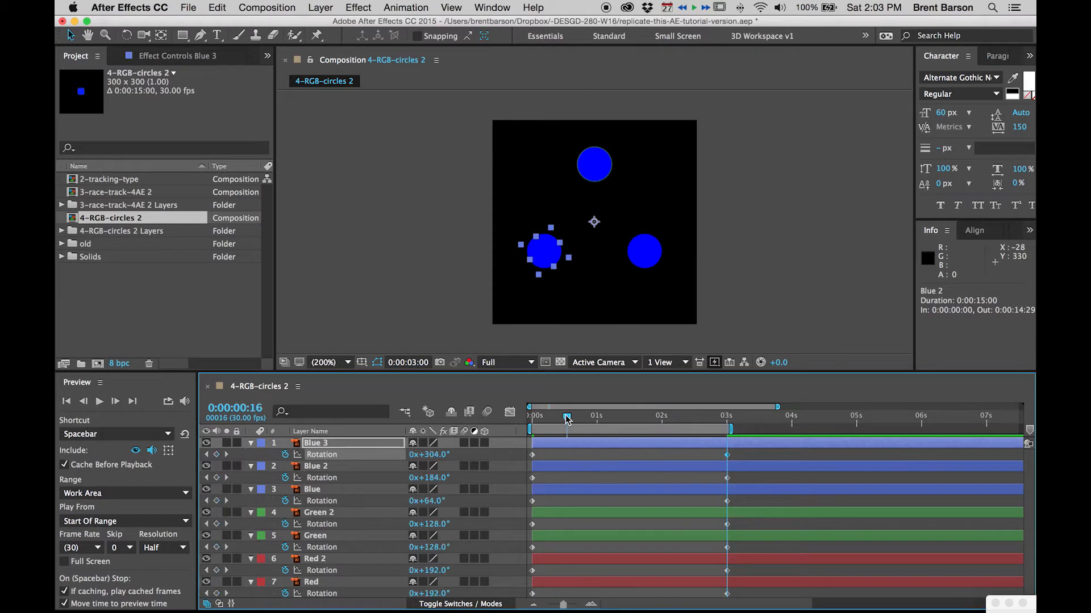
drag(567, 420, 734, 418)
click(829, 482)
click(547, 419)
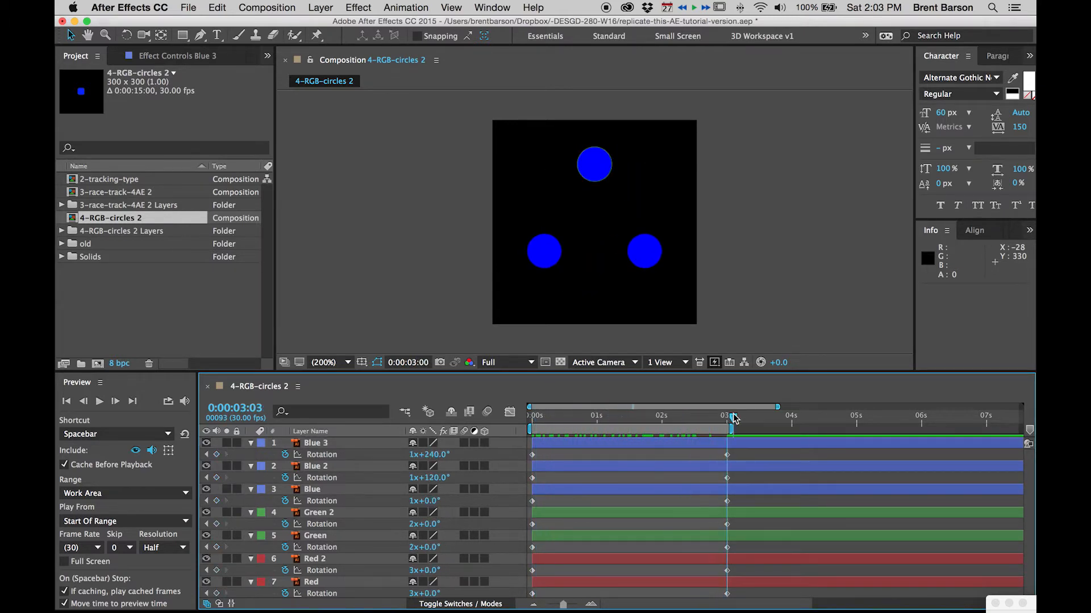
- Hide the Blue 3, Blue 2 and Blue layers
click(333, 444)
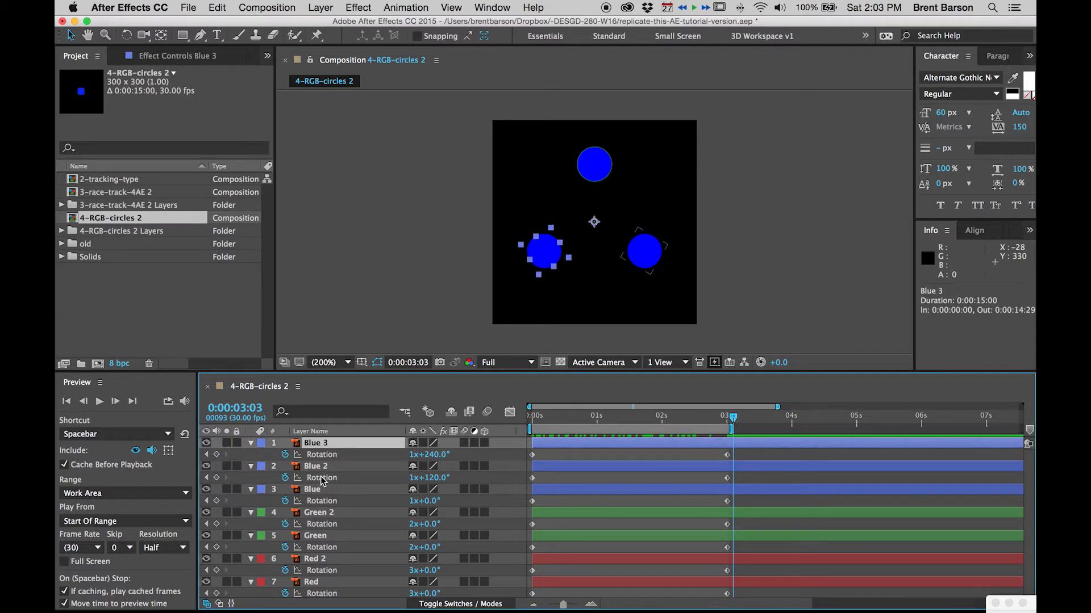
shift+click(318, 491)
click(207, 443)
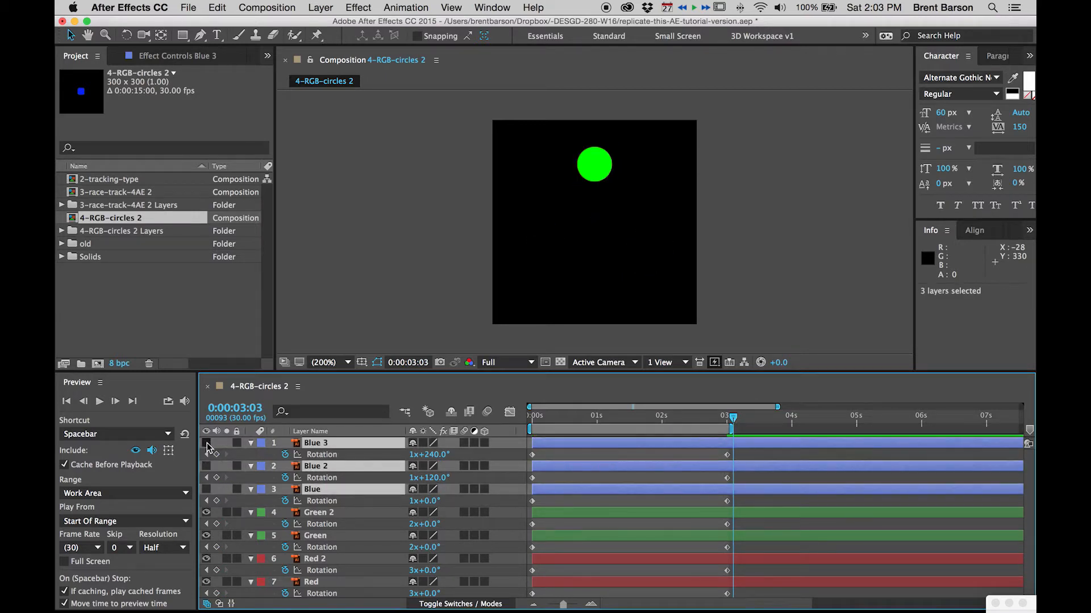
- At 0 seconds, set the Green 2 layer's Rotation to 120° with both of its Rotation keyframes selected
click(318, 512)
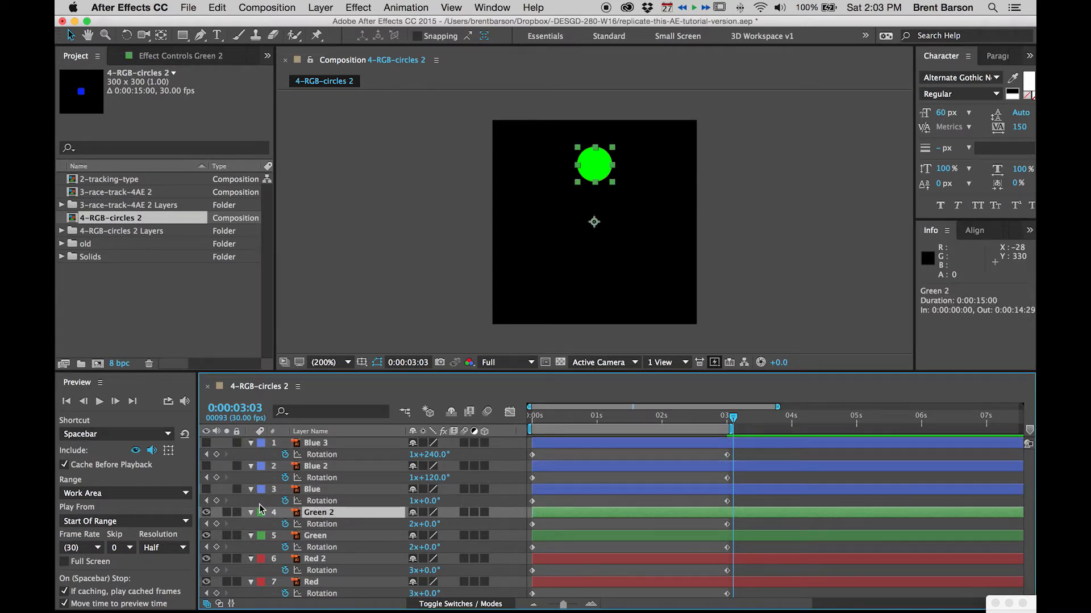
key(Home)
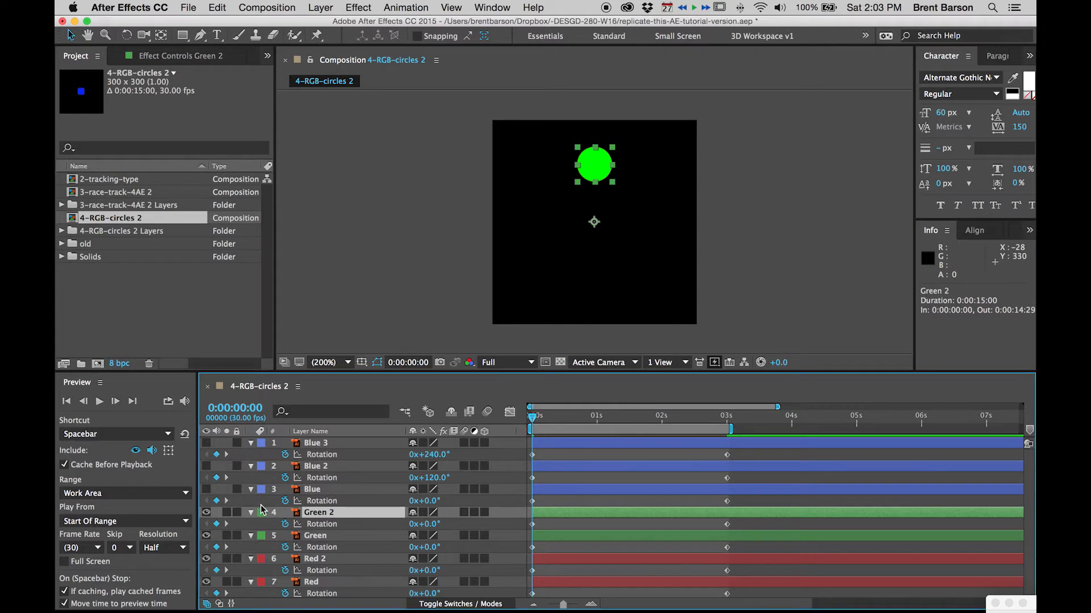
click(317, 525)
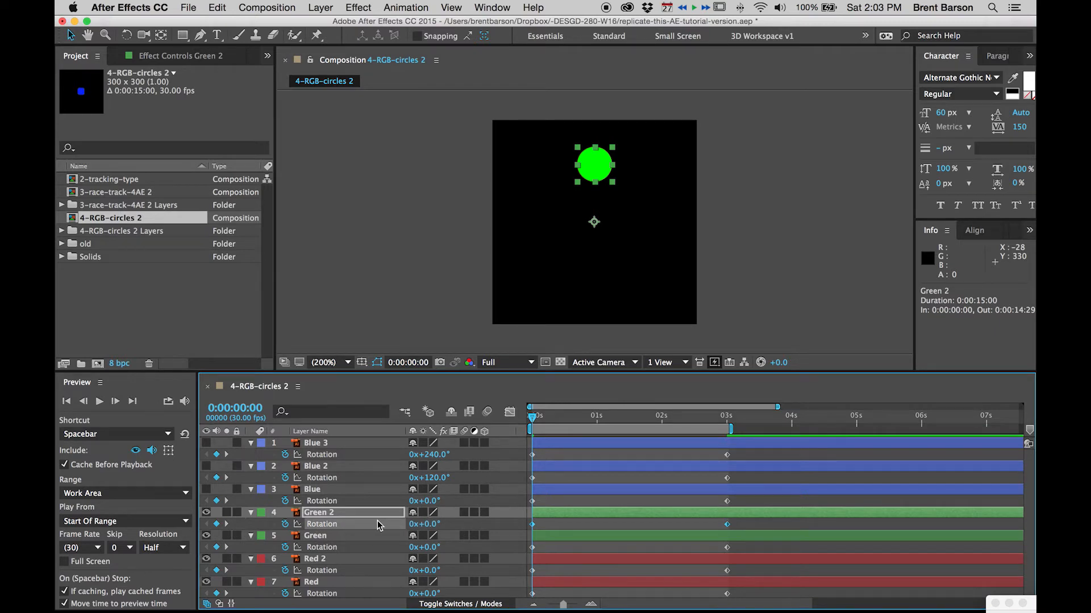
click(435, 525)
text(120)
key(Return)
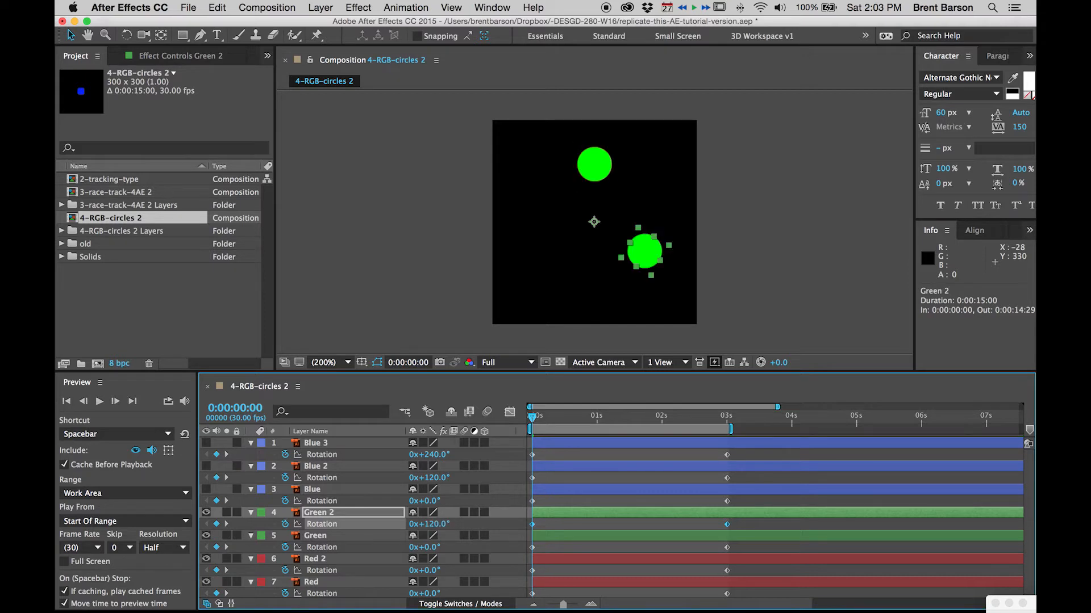
- Scrub through the green circles' motion from 0 seconds and check Green 2's Rotation at its 3-second keyframe
click(500, 500)
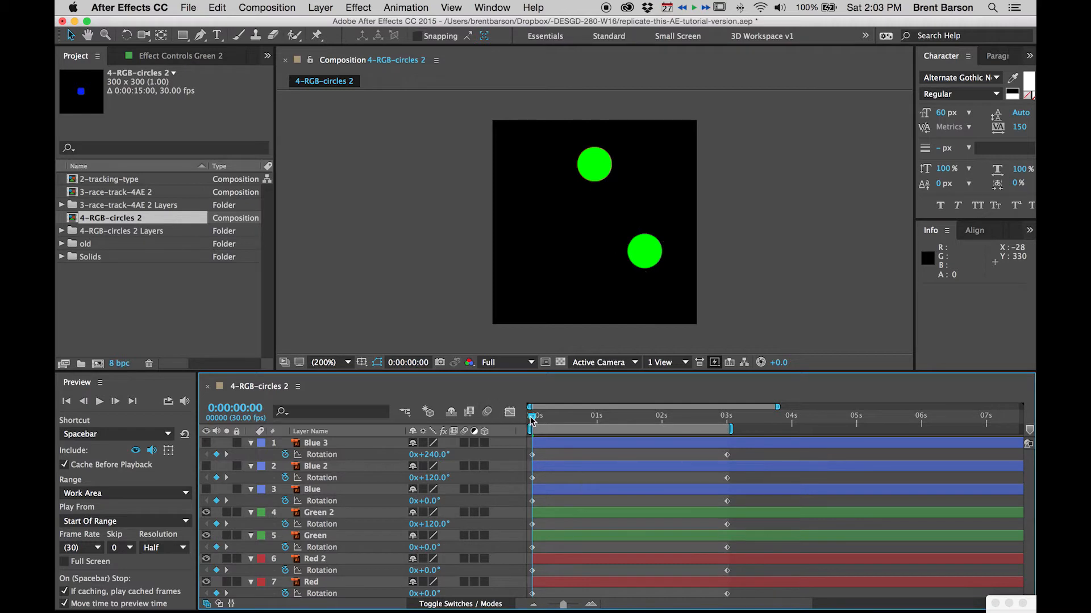
key(space)
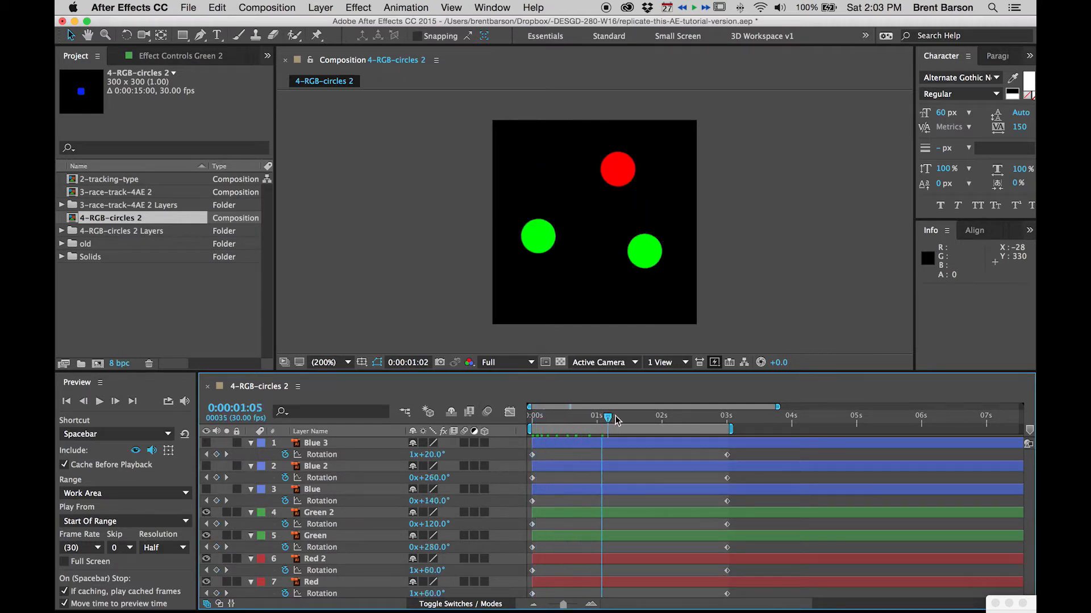
click(528, 419)
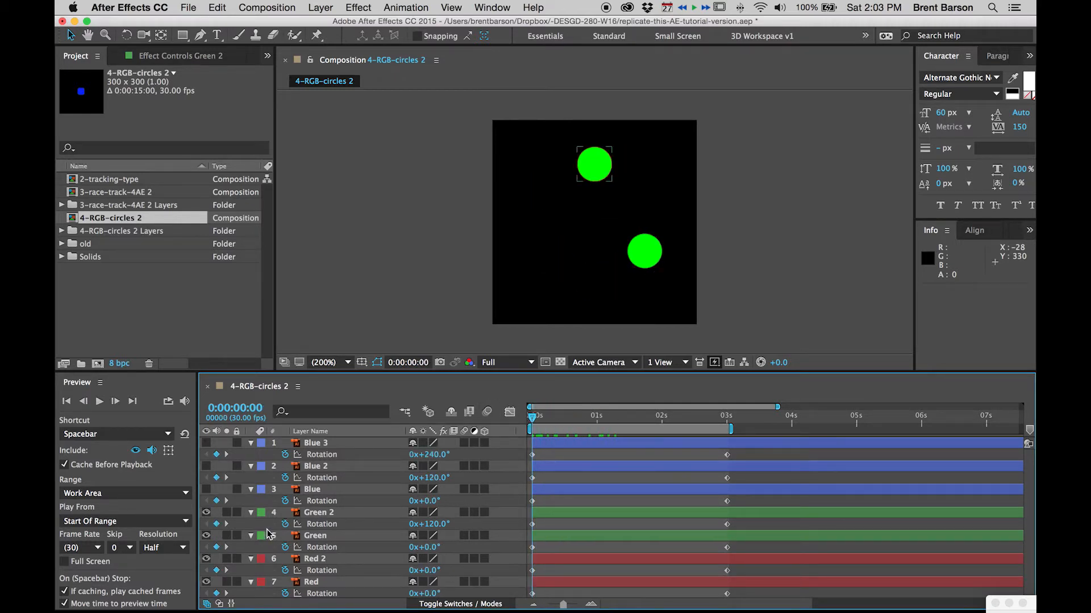
click(227, 524)
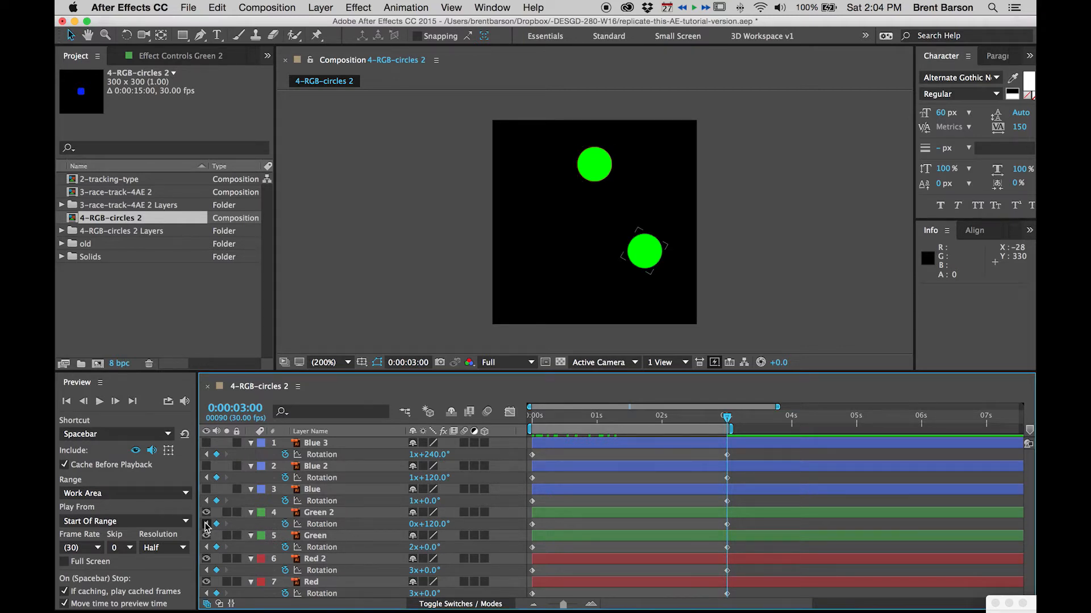
- At 3 seconds, set the Green 2 layer's Rotation to 2 revolutions plus 120° and scrub back through the green circles' motion
click(206, 524)
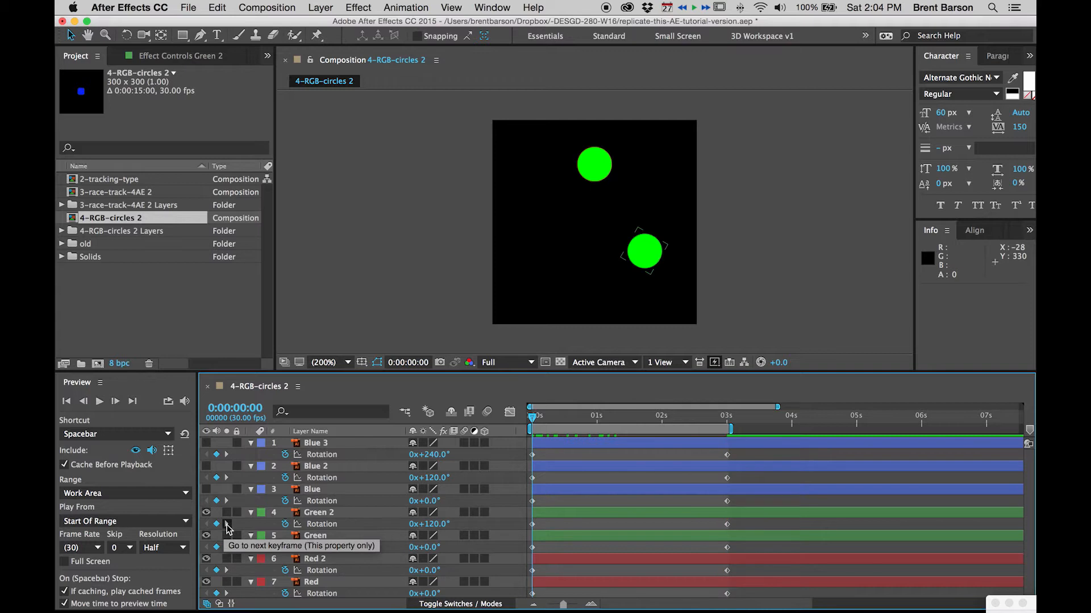
click(227, 525)
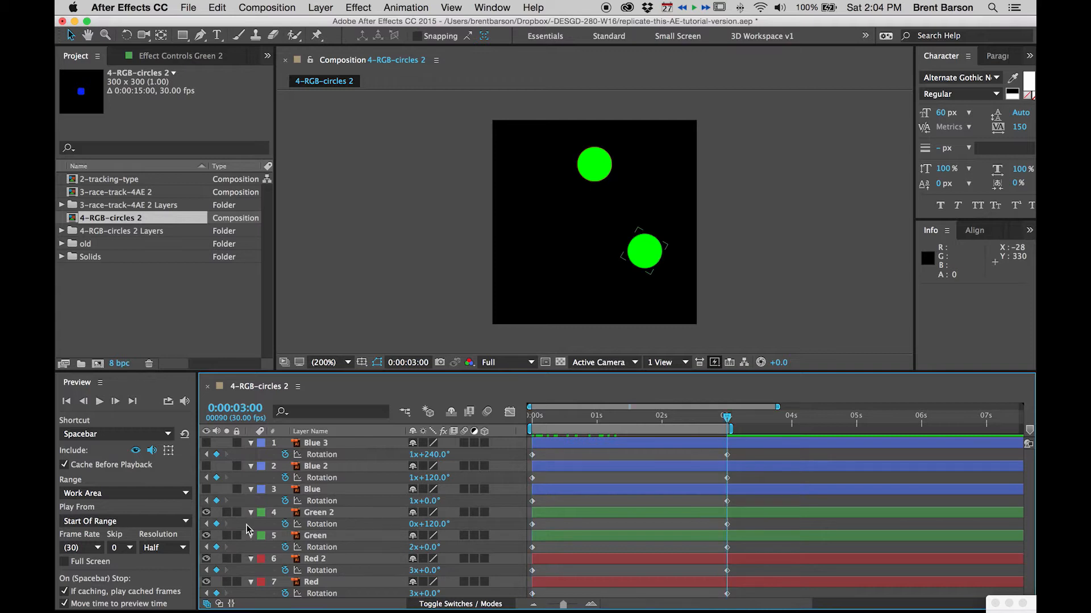
click(412, 523)
text(2)
key(Return)
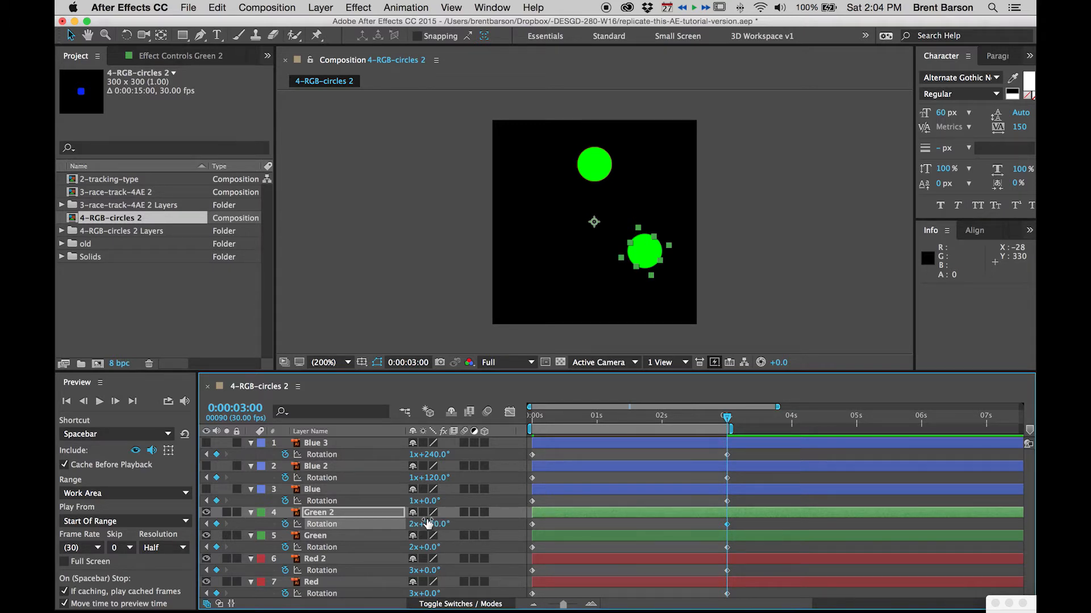
click(584, 499)
drag(557, 416, 514, 418)
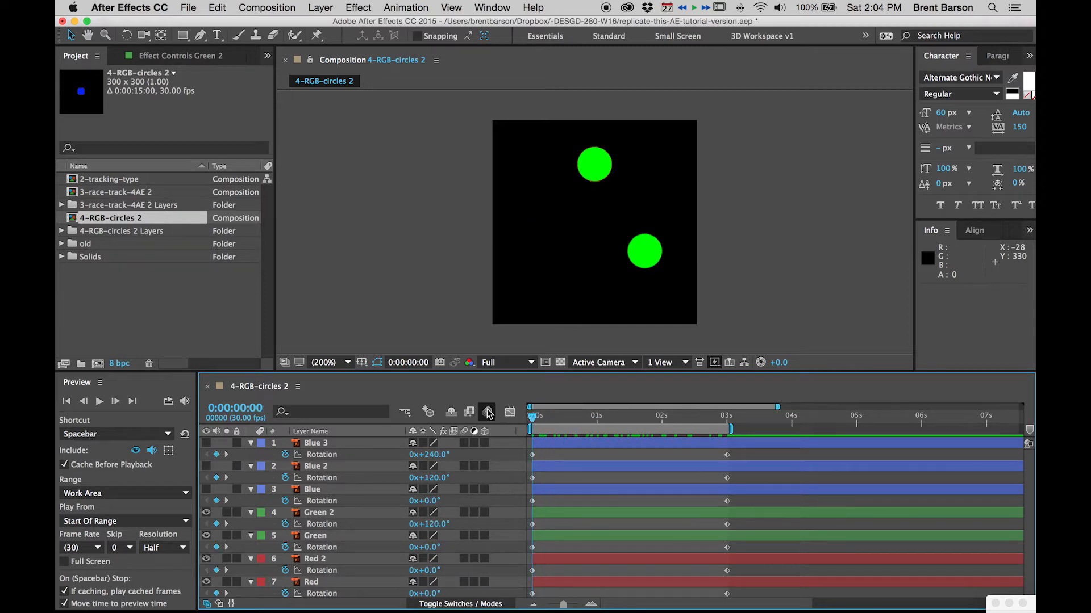
- Duplicate the Green 2 layer, set the copy's Rotation to 240° at 0 seconds, and go to its 3-second keyframe
click(321, 513)
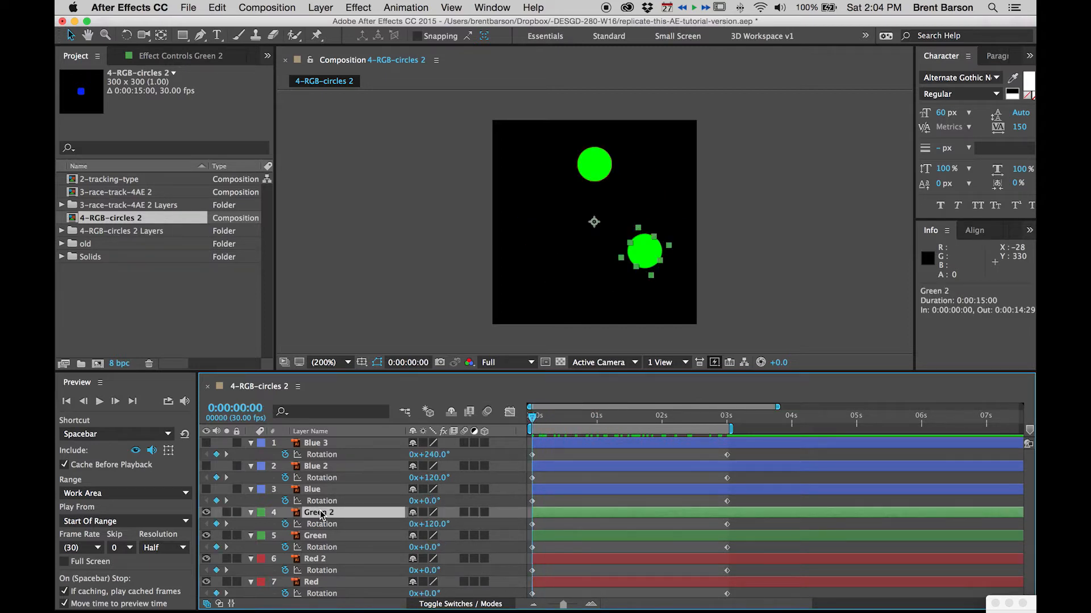
key(super+d)
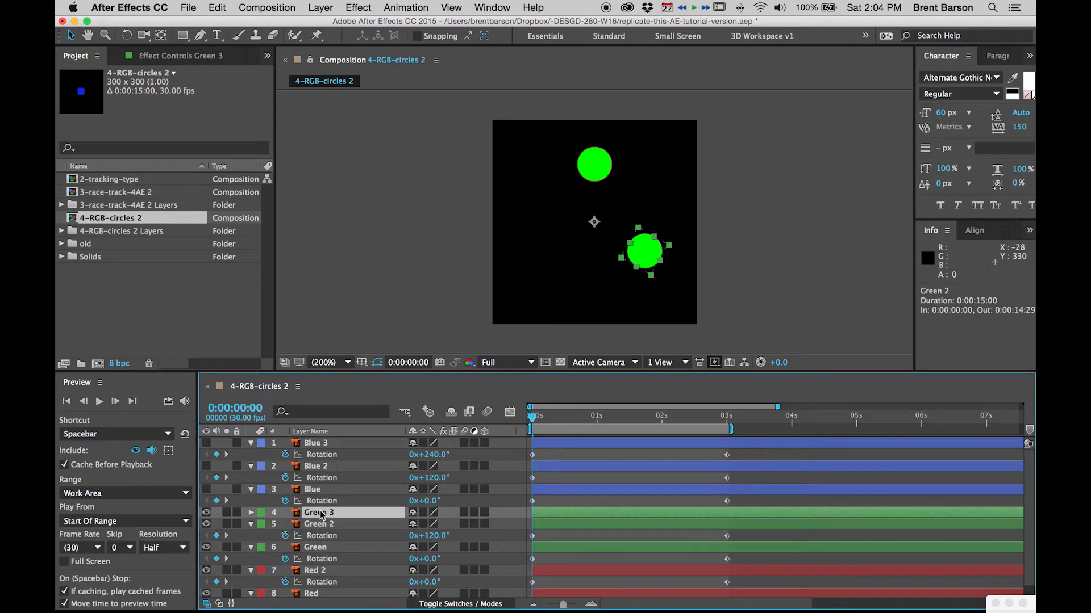
key(u)
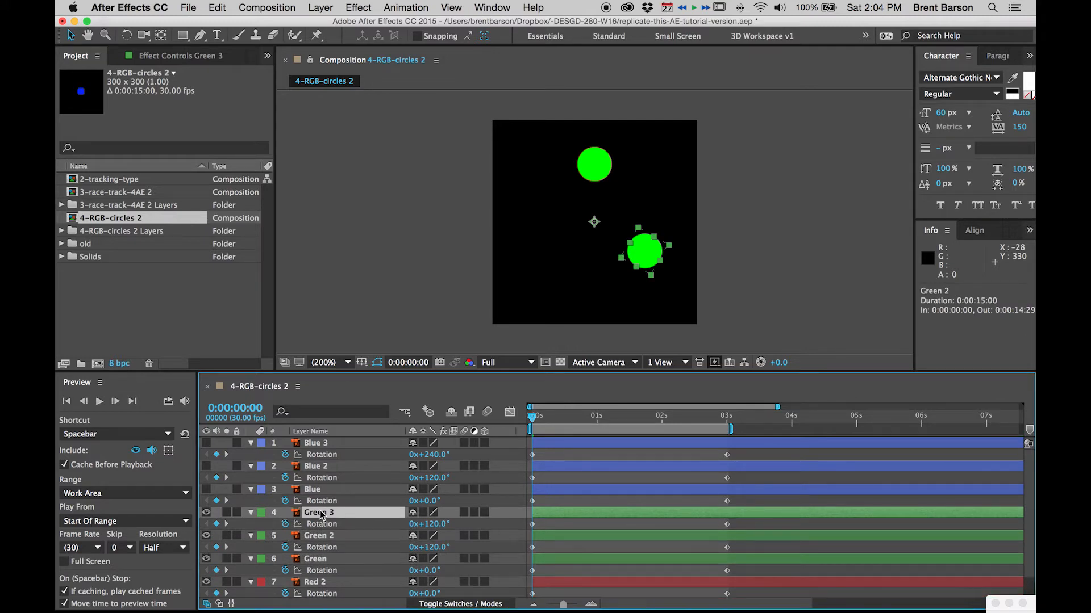
click(431, 524)
text(240)
key(Return)
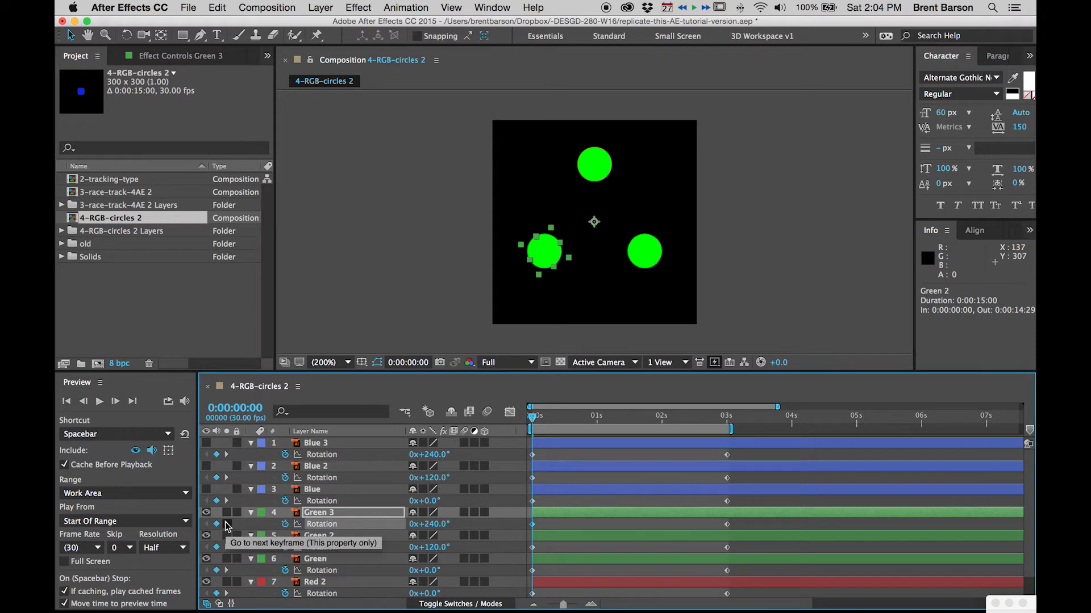
click(227, 524)
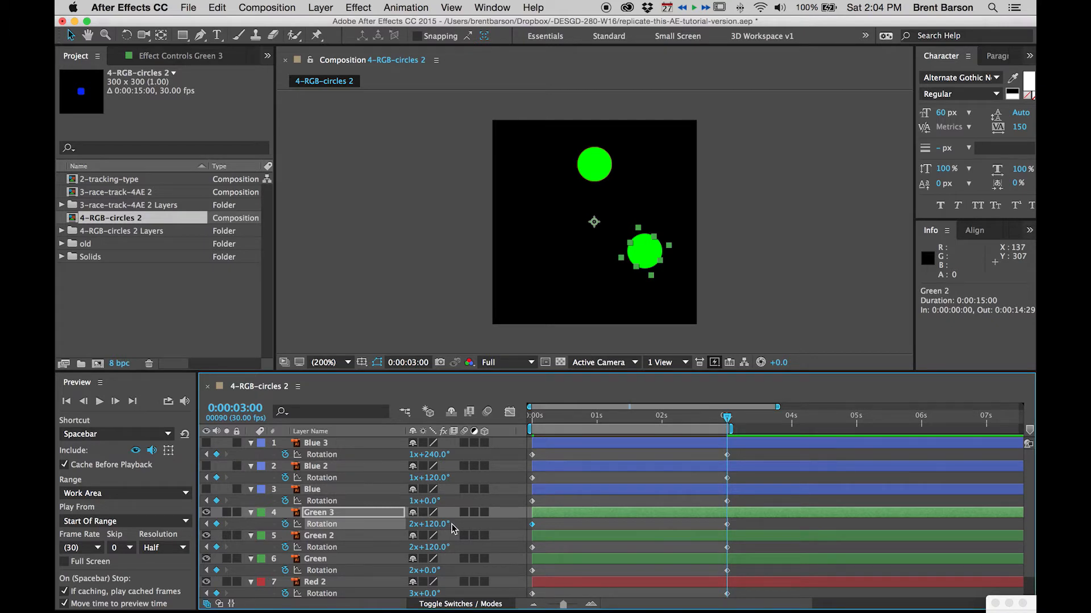
click(435, 524)
text(+240)
key(Return)
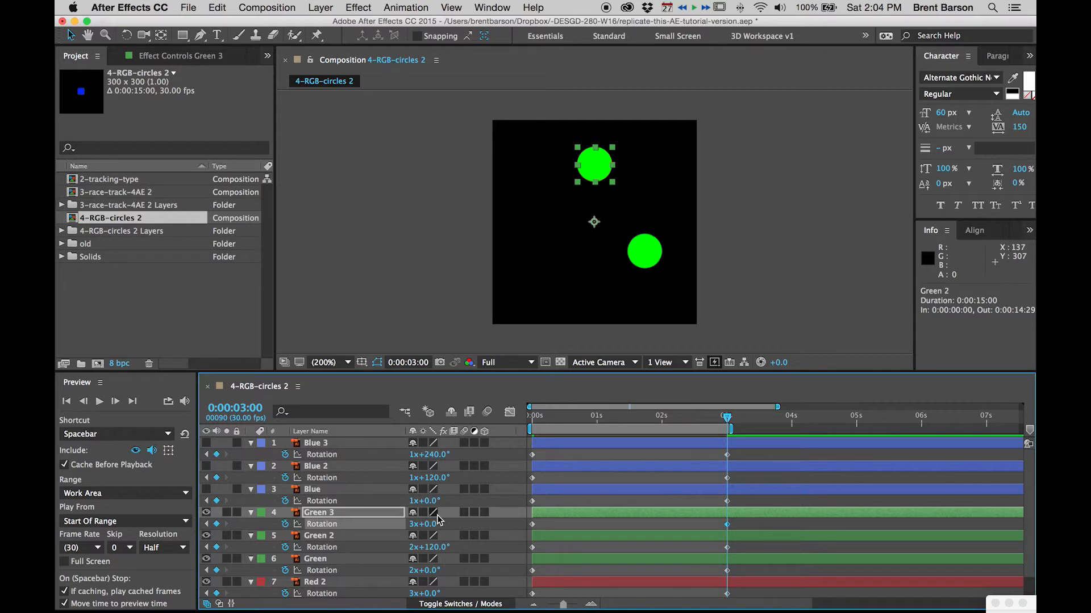
key(super+z)
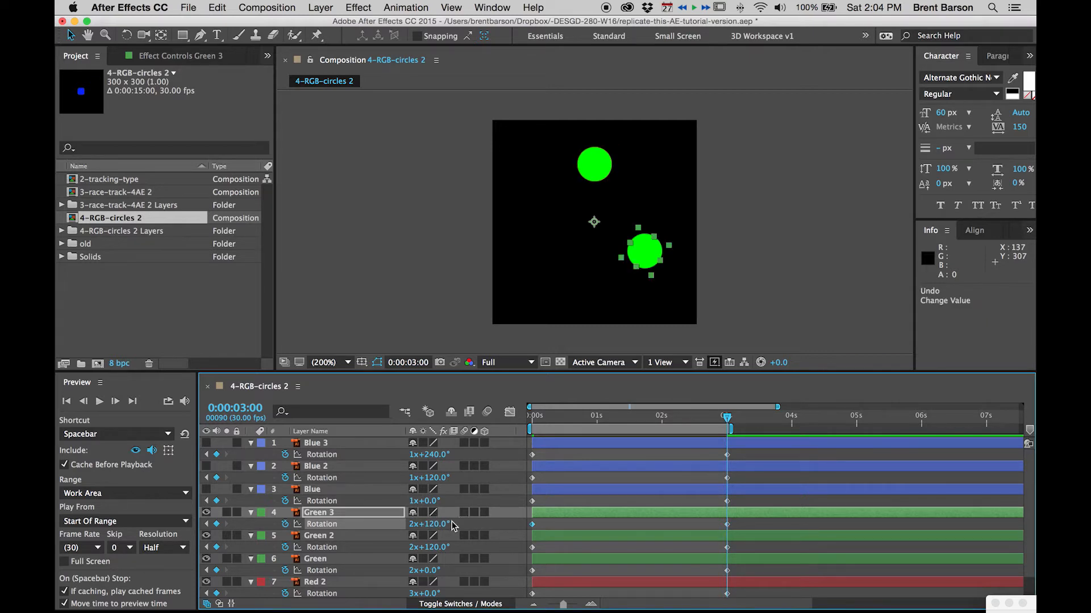
drag(435, 523, 517, 522)
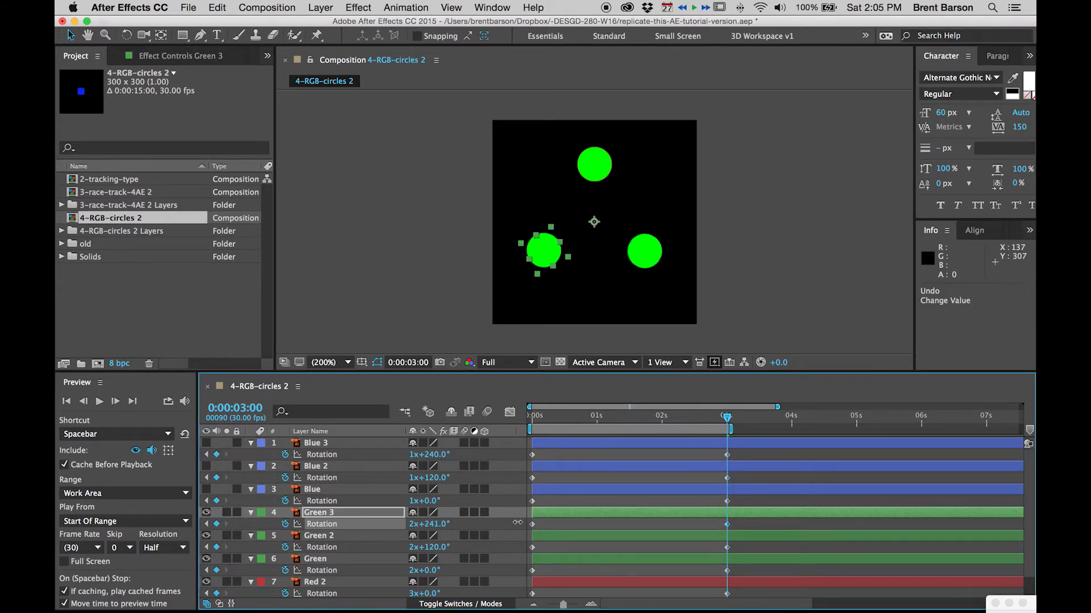
key(super+z)
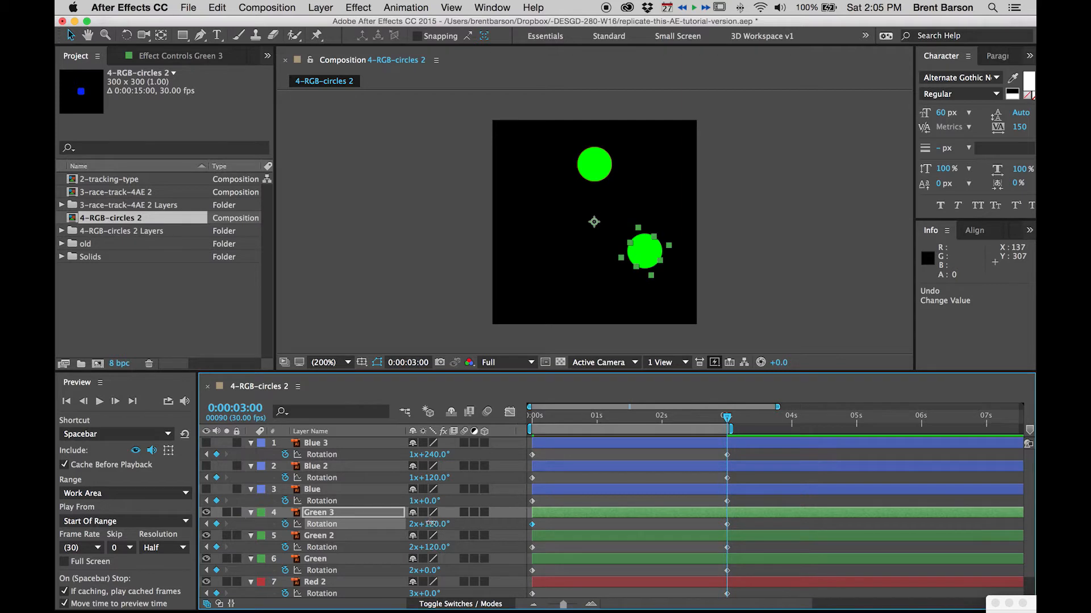
- At 3 seconds, set the Green 3 layer's Rotation to 2 revolutions plus 240° and deselect the layer
click(431, 524)
text(240)
key(Return)
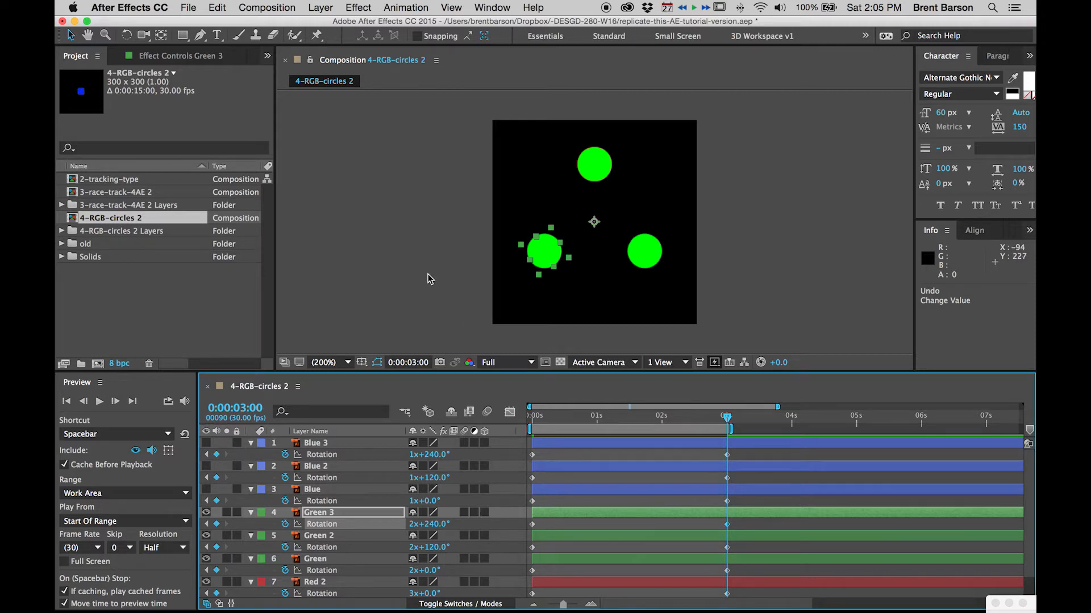
click(411, 280)
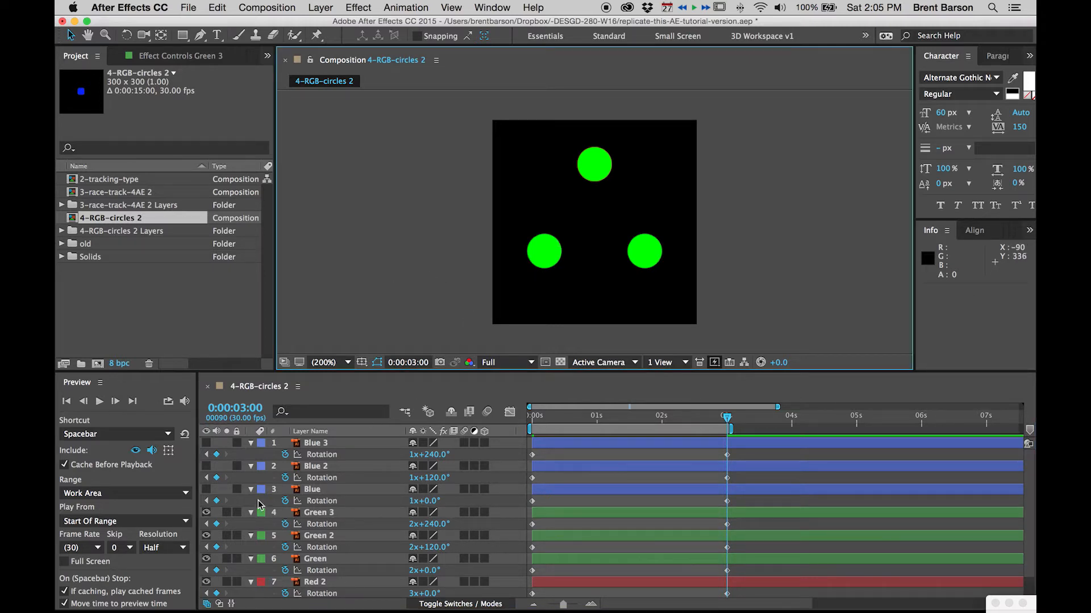
- Hide the three green layers and set the Red 2 layer's Rotation to 120° at 0 seconds
drag(206, 512, 204, 562)
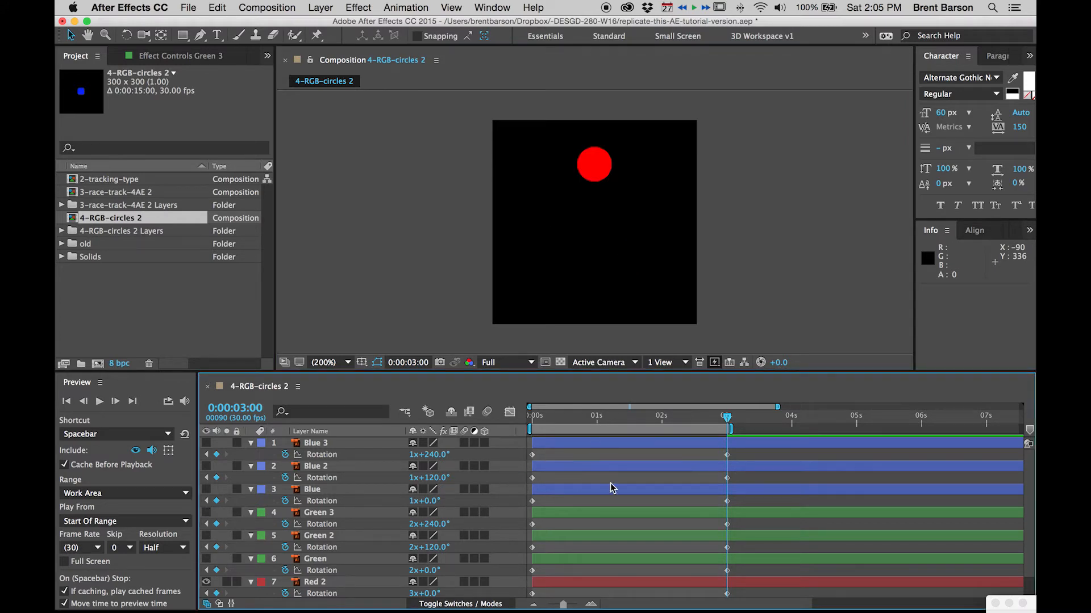
scroll(612, 488, down, 1)
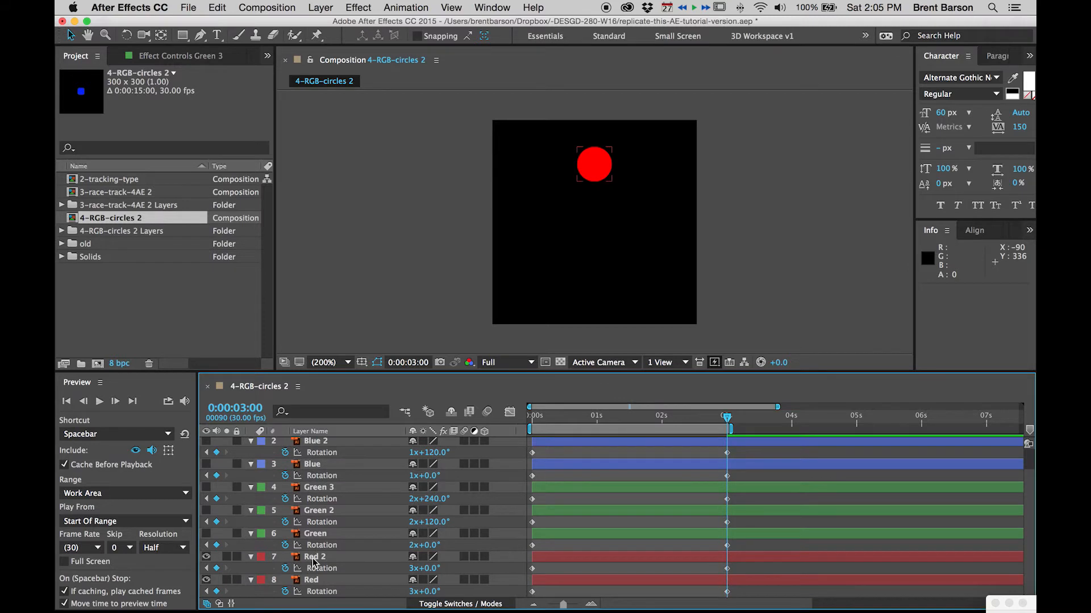
drag(656, 425, 531, 423)
click(431, 568)
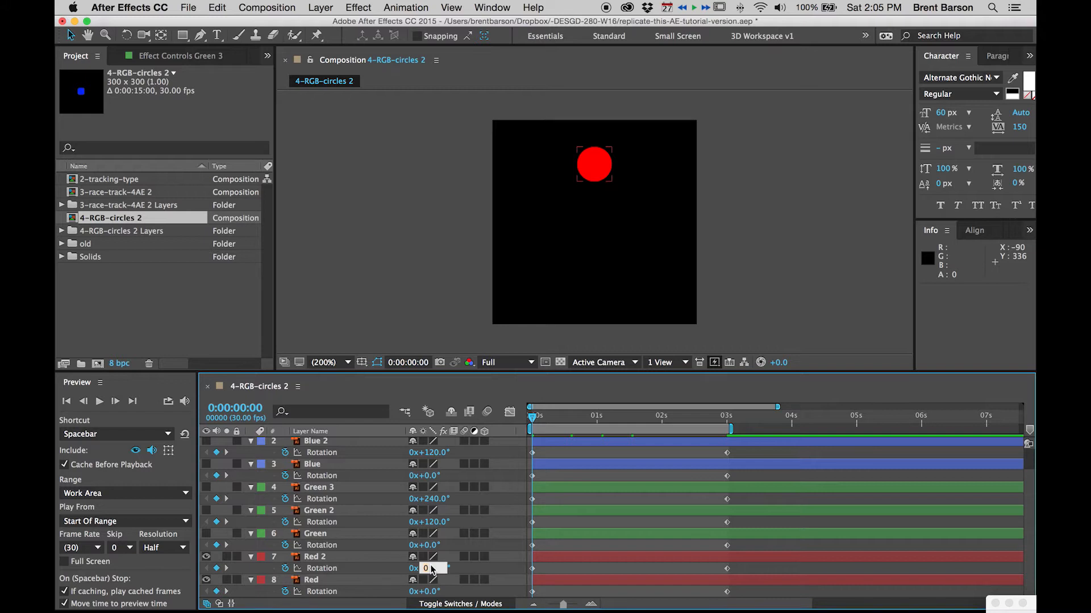
key(Return)
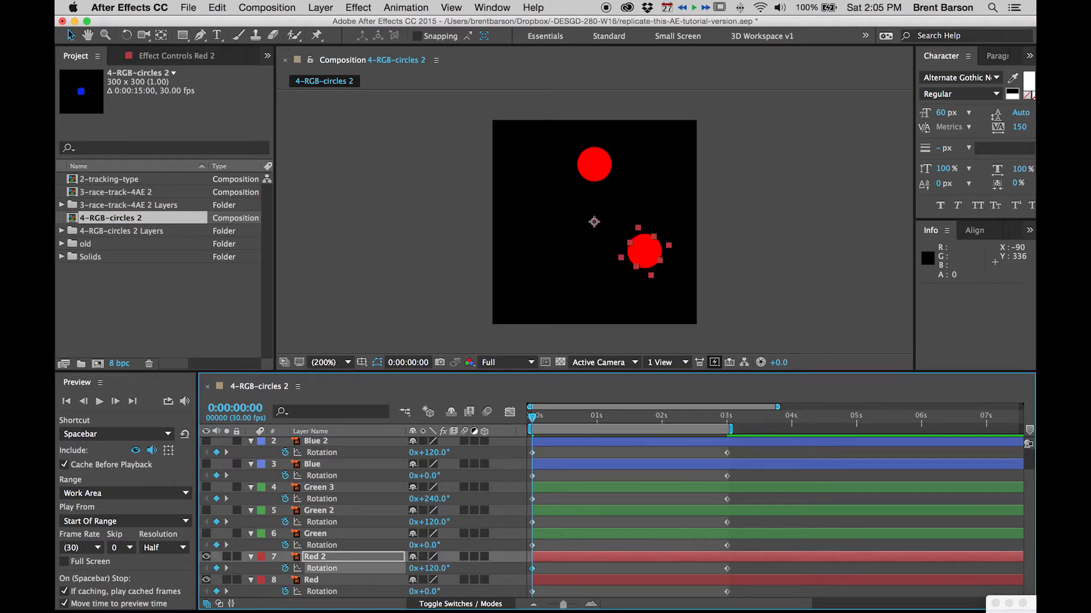
- Duplicate the Red 2 layer with the copy's Rotation set to 240° at 0 seconds, and preview the red circles
key(super+d)
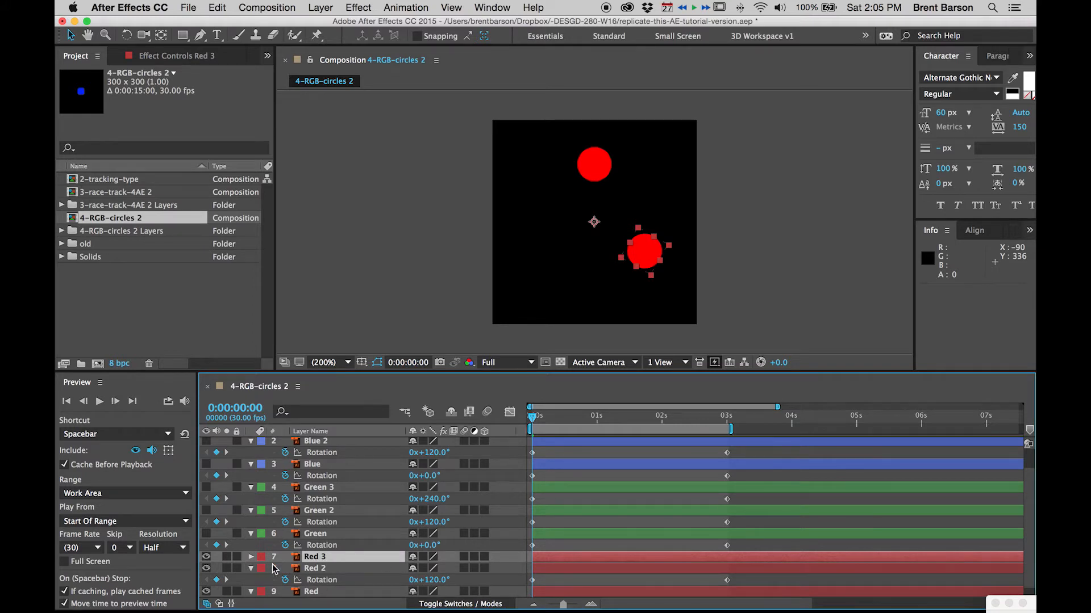
key(r)
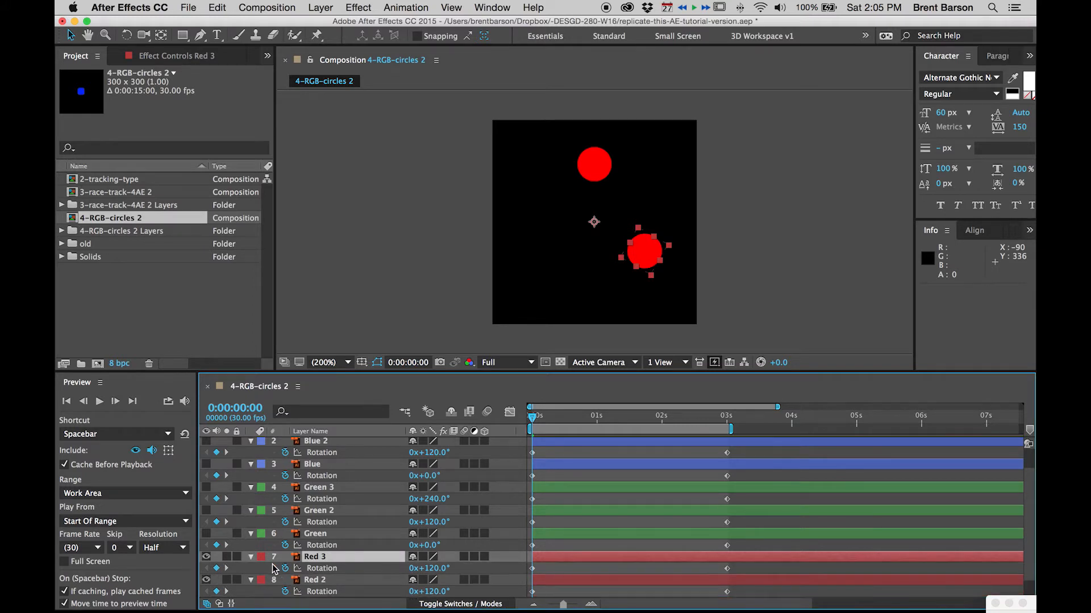
click(429, 569)
text(240)
key(Return)
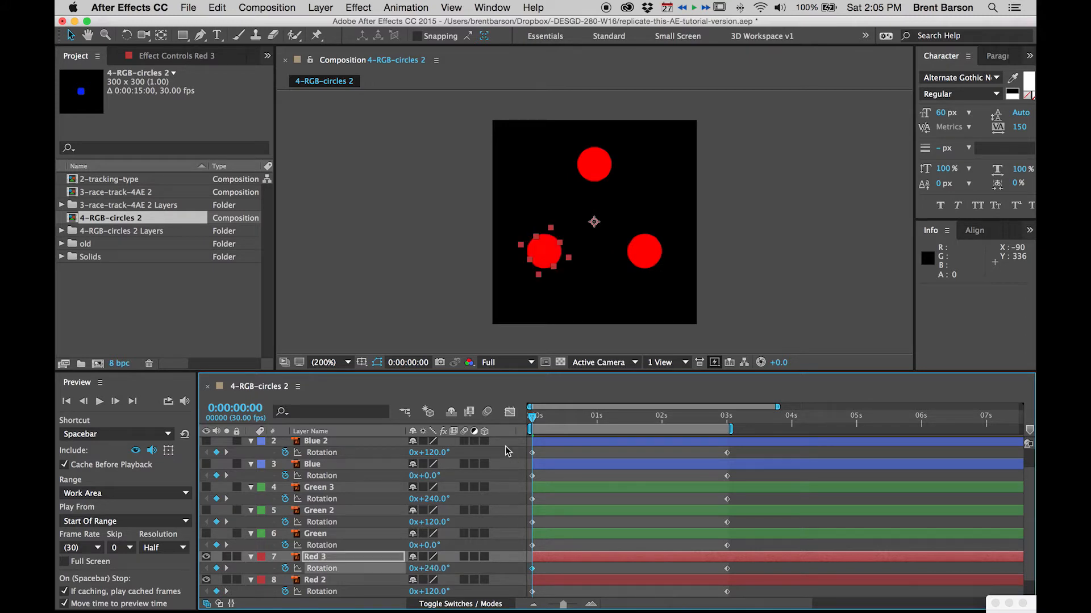
key(space)
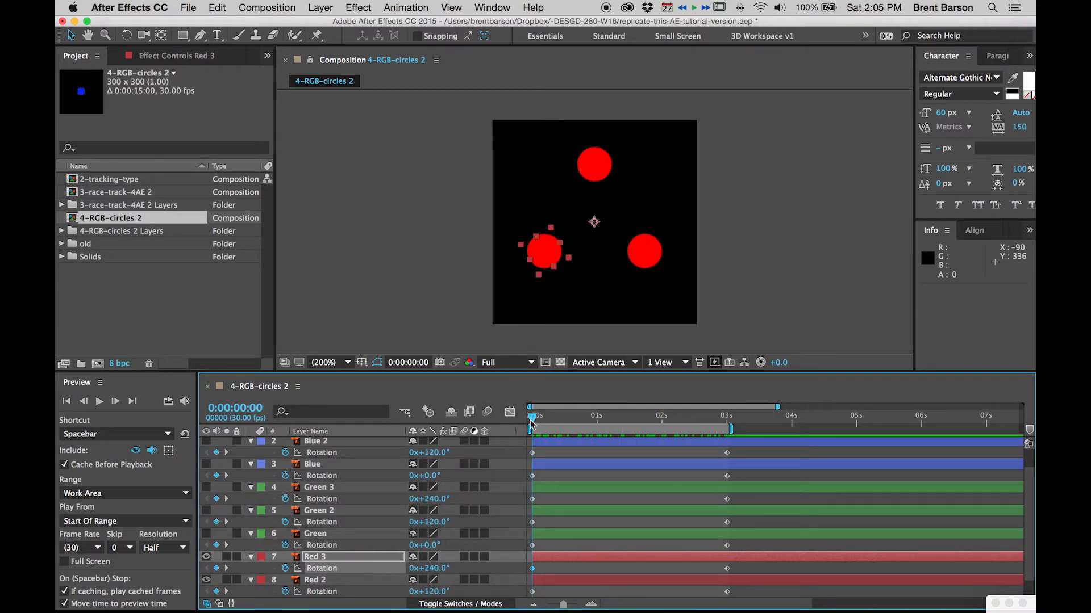
- Show all the blue and green layers again and scrub through the full animation between 0 and 3 seconds
scroll(238, 489, up, 2)
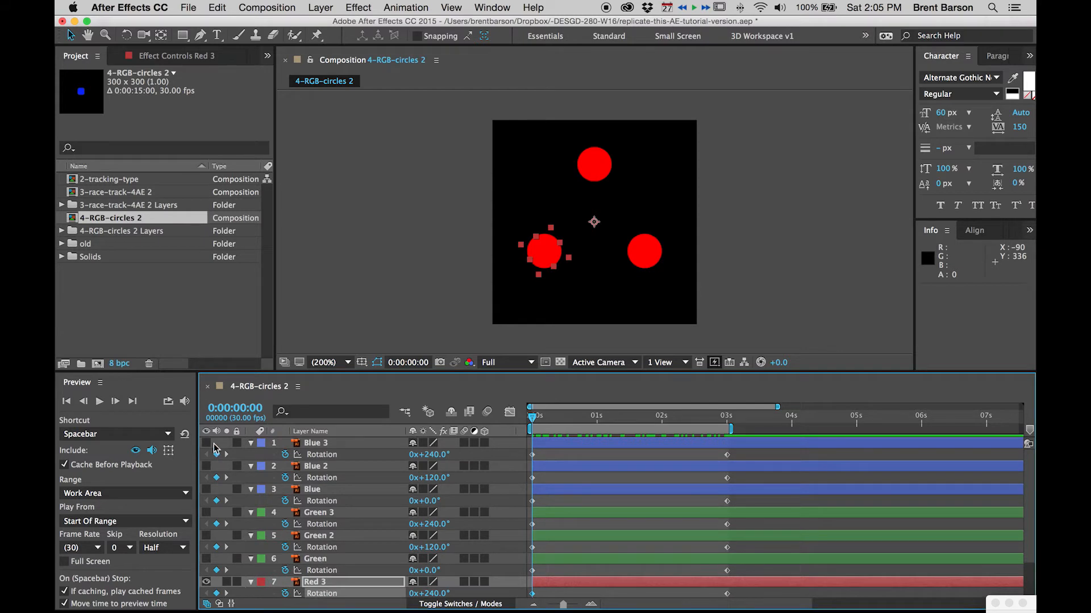
drag(206, 447, 208, 574)
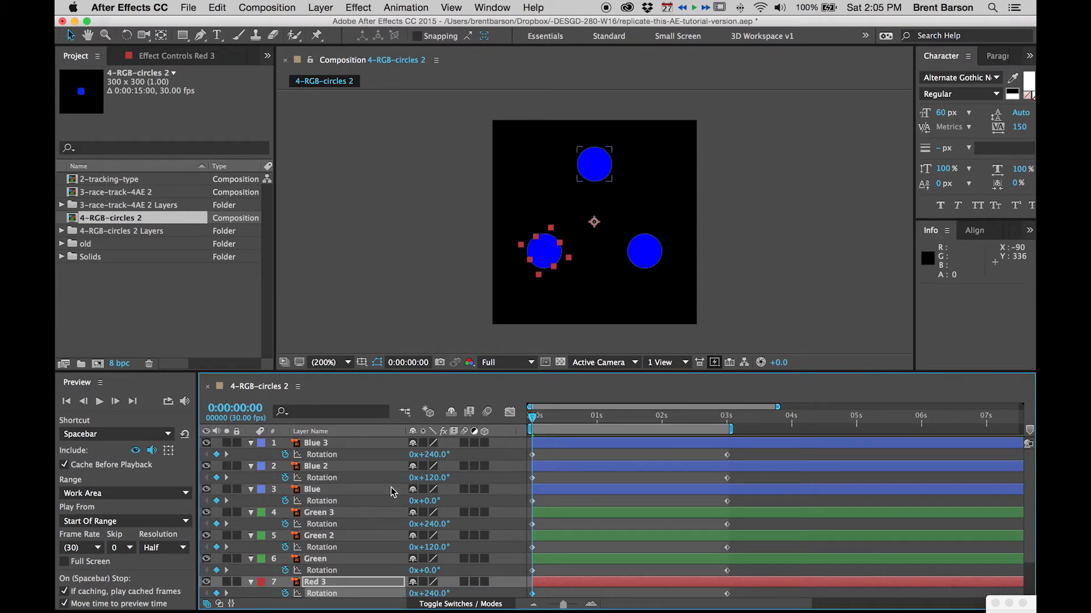
scroll(386, 489, down, 2)
scroll(386, 493, up, 3)
click(558, 418)
mouse_move(543, 416)
mouse_down()
mouse_move(504, 415)
mouse_move(543, 416)
mouse_up()
key(space)
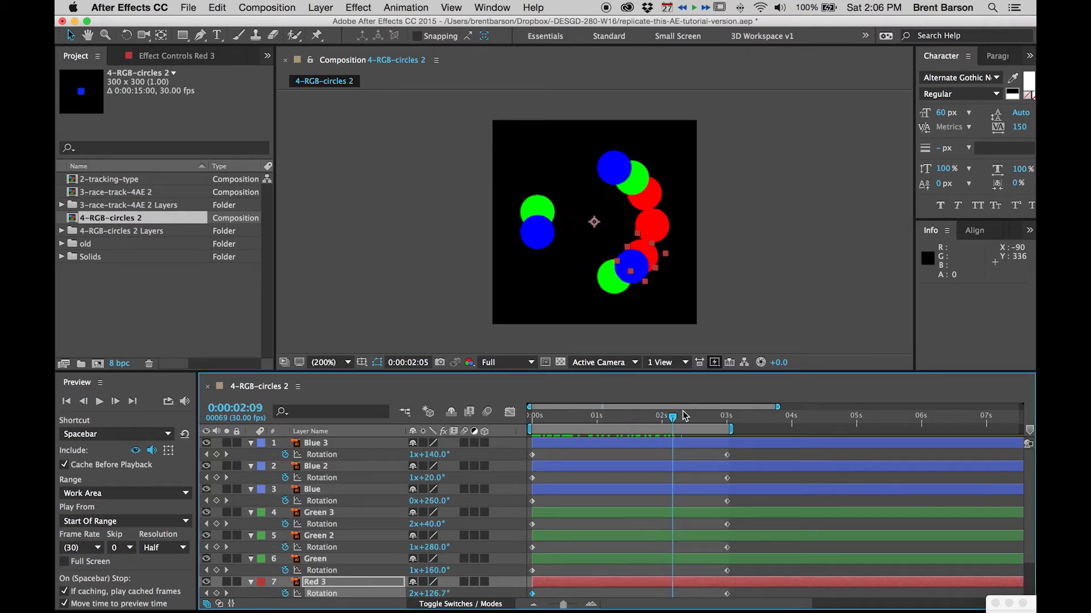
drag(731, 413, 530, 418)
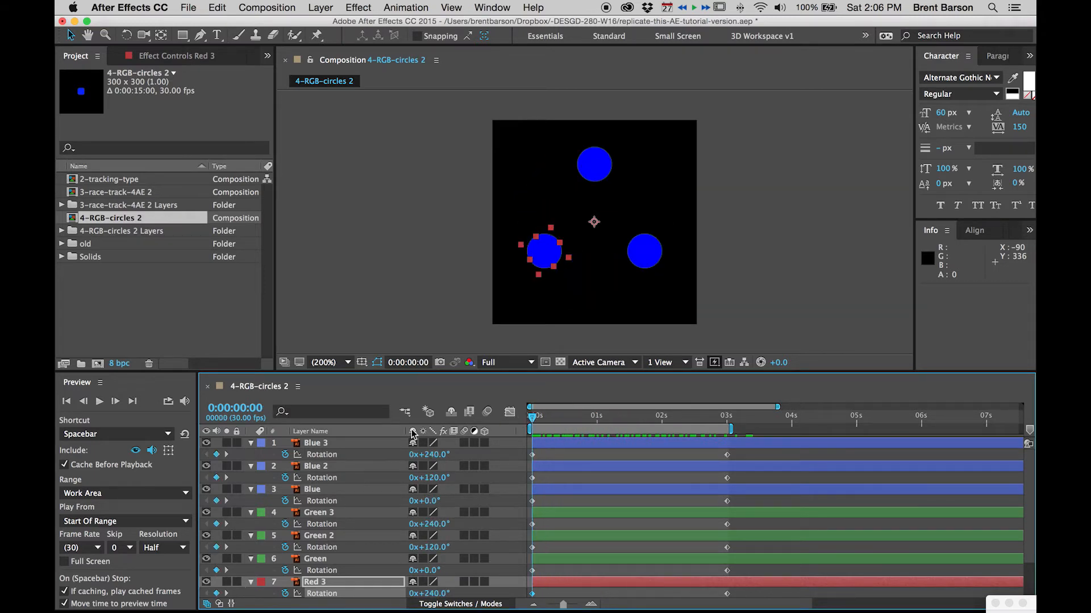
- Solo the Red 3, Red 2 and Red layers and scrub through the red circles' motion, ending at 0 seconds
scroll(325, 522, down, 2)
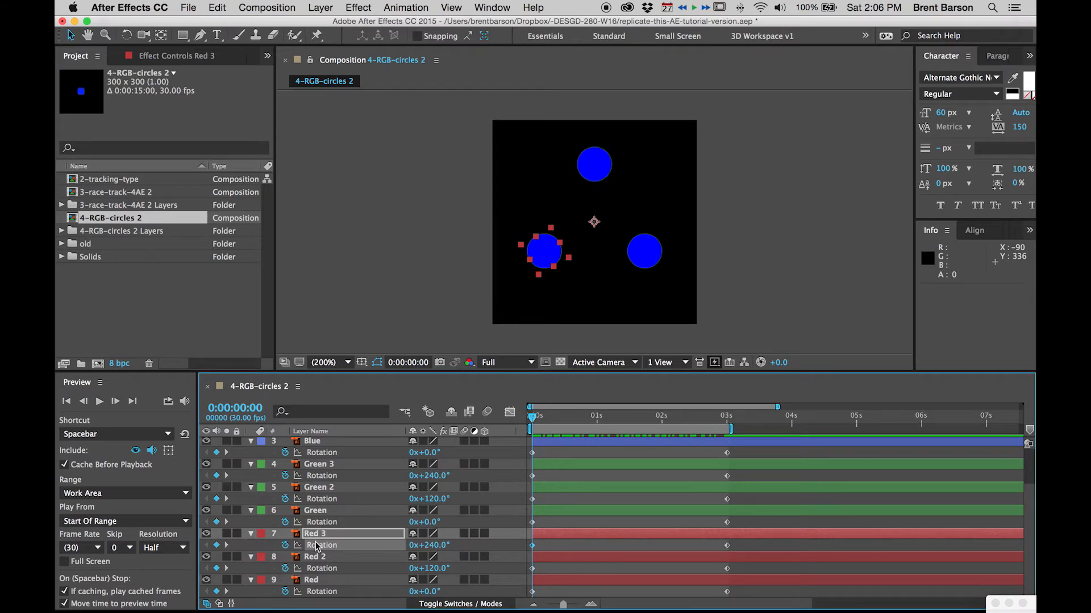
shift+click(314, 581)
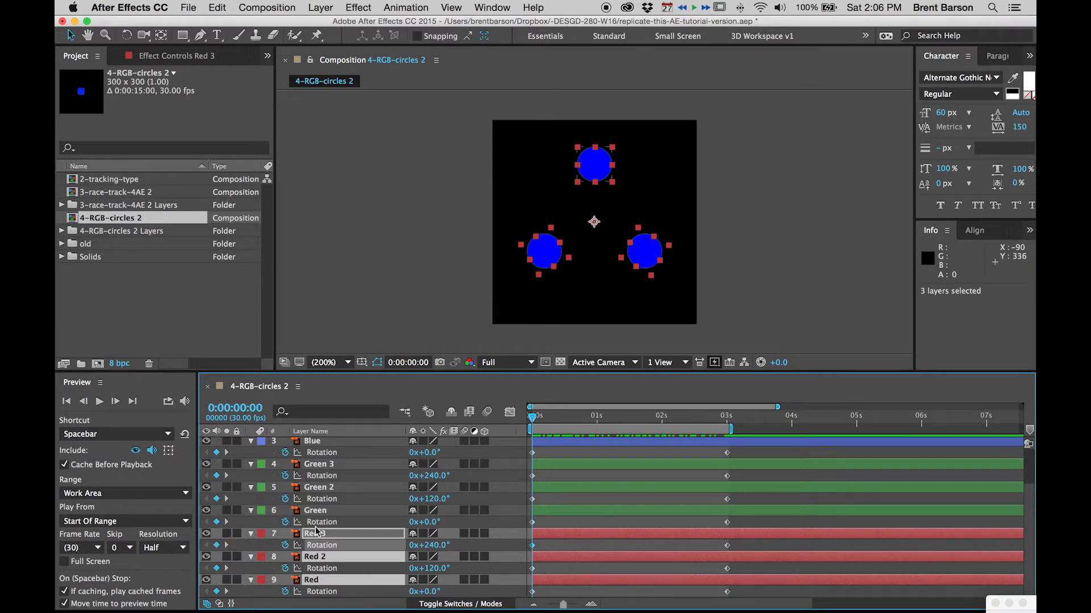
scroll(316, 531, up, 2)
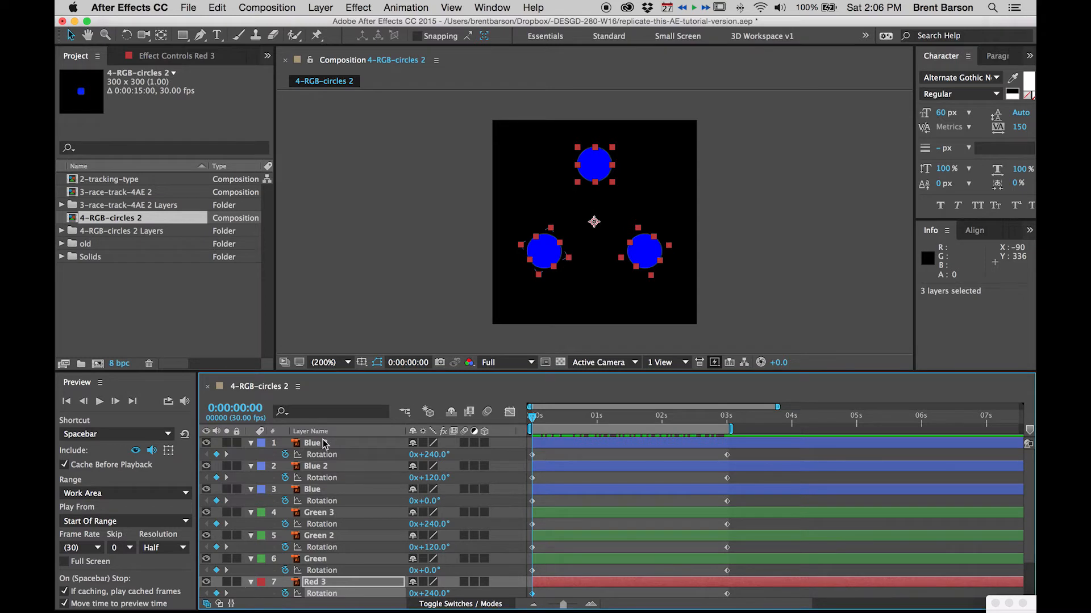
scroll(343, 527, down, 2)
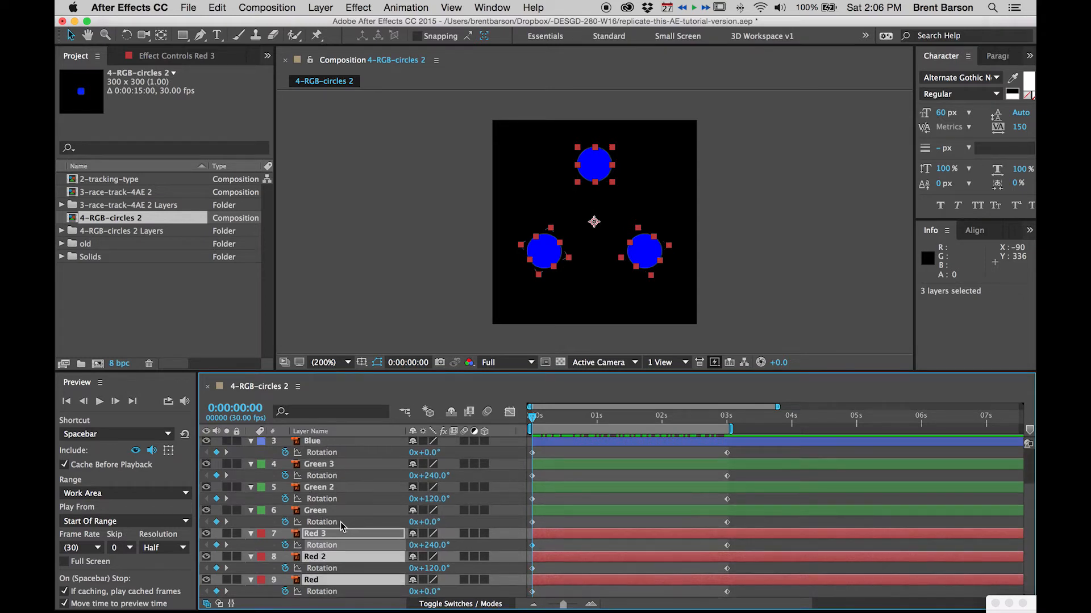
click(227, 534)
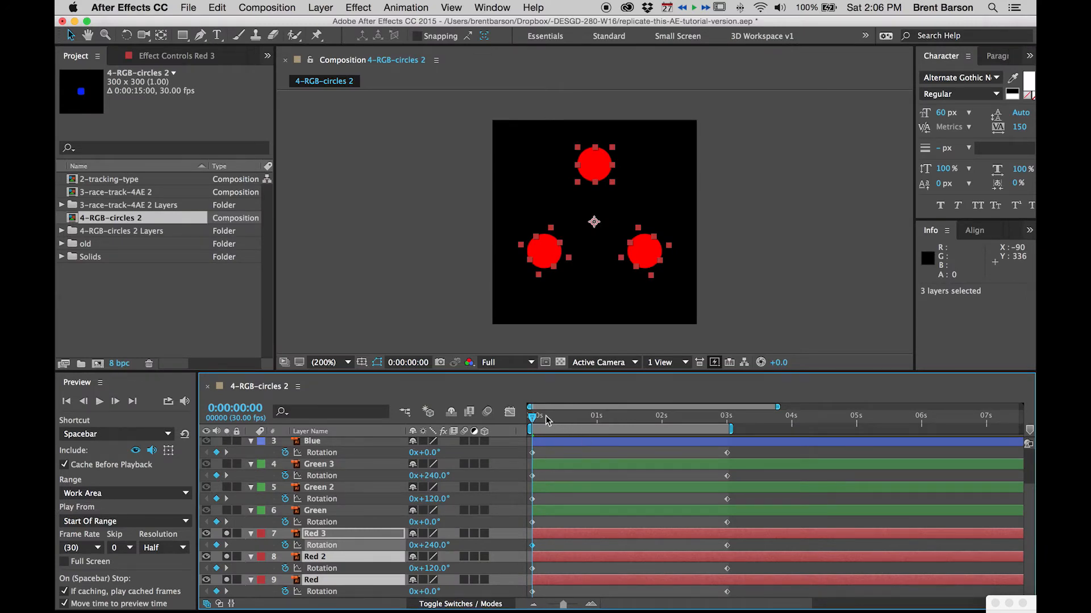
key(space)
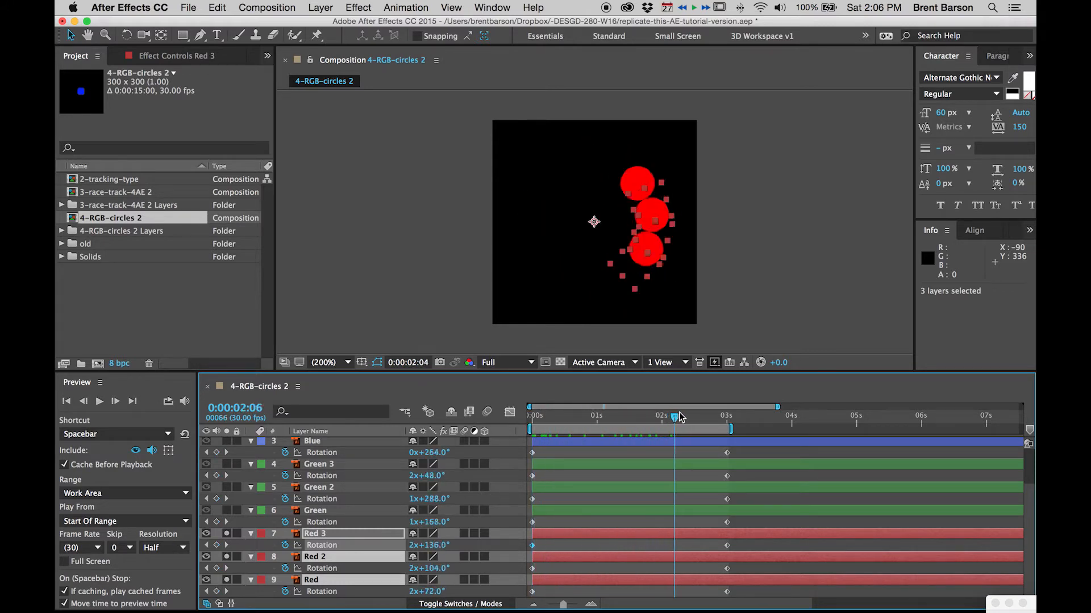
drag(708, 413, 489, 425)
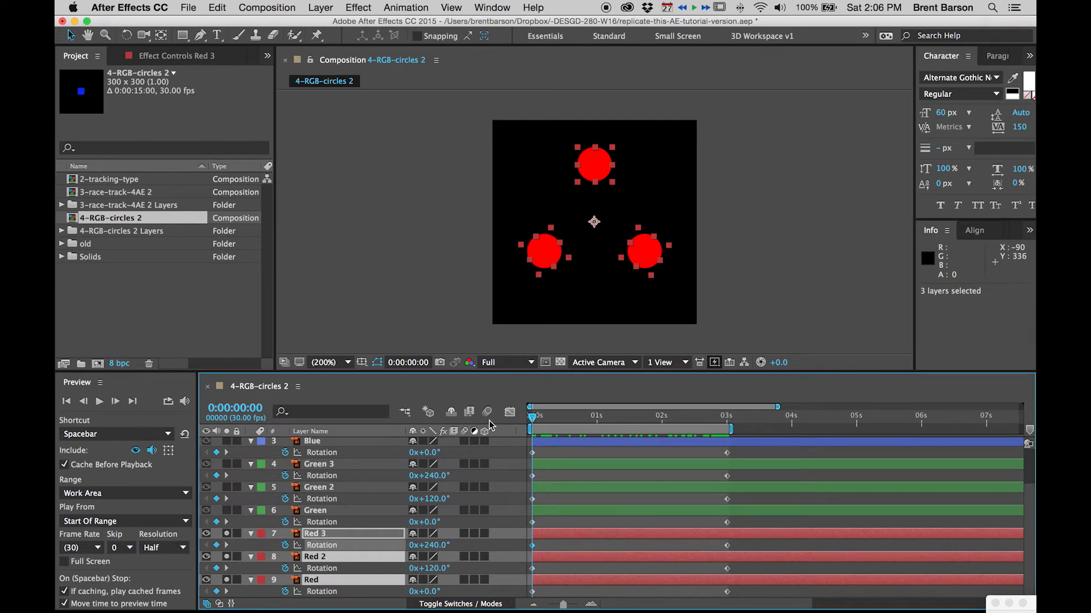
- At the 3-second keyframe, set the Red 2 layer's Rotation to 3x+120°
click(226, 545)
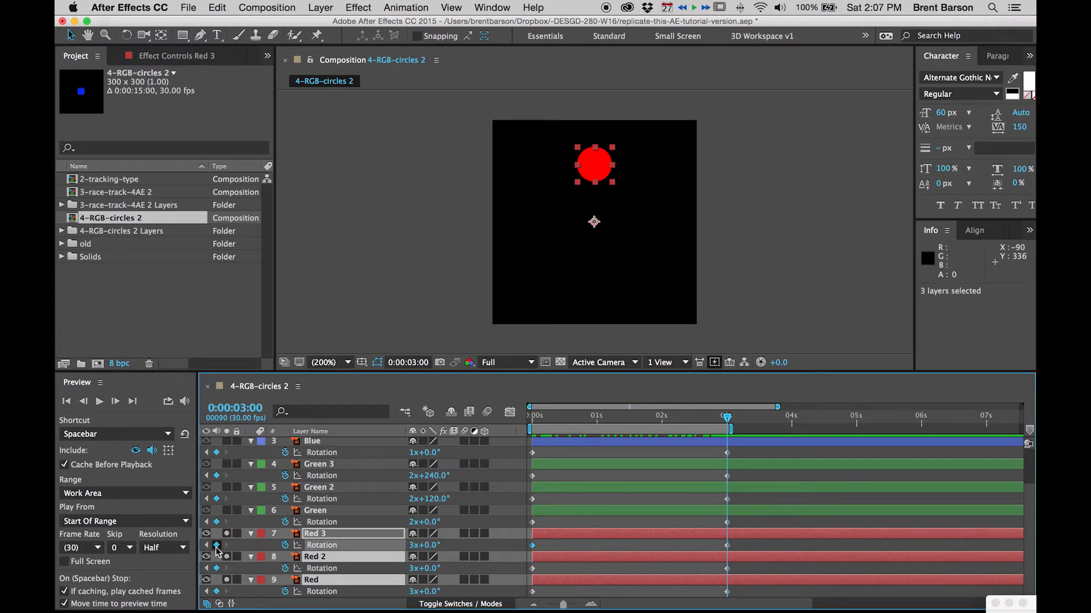
click(207, 546)
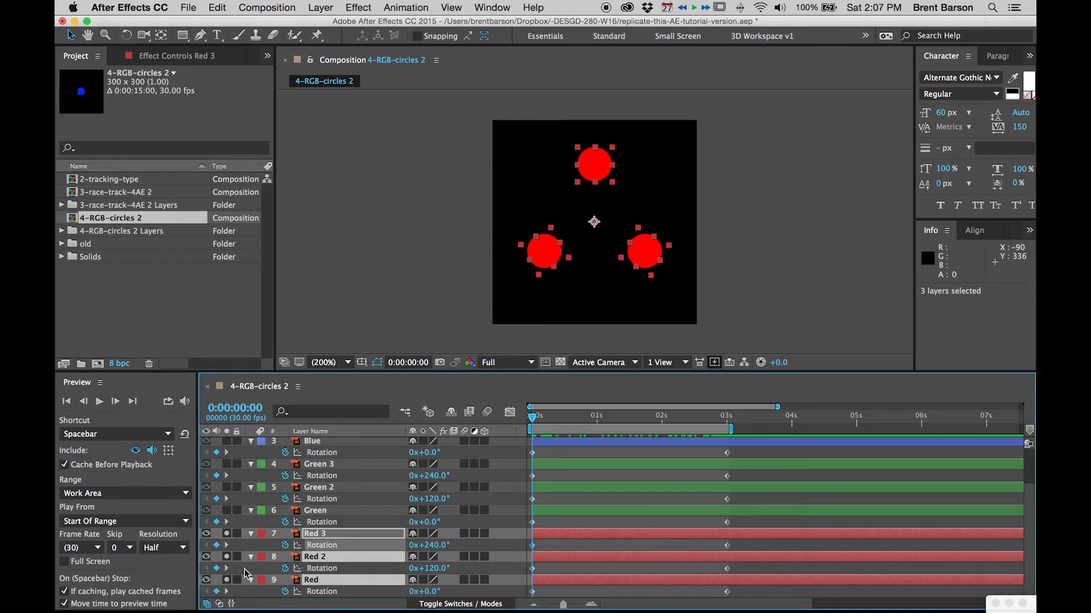
click(226, 592)
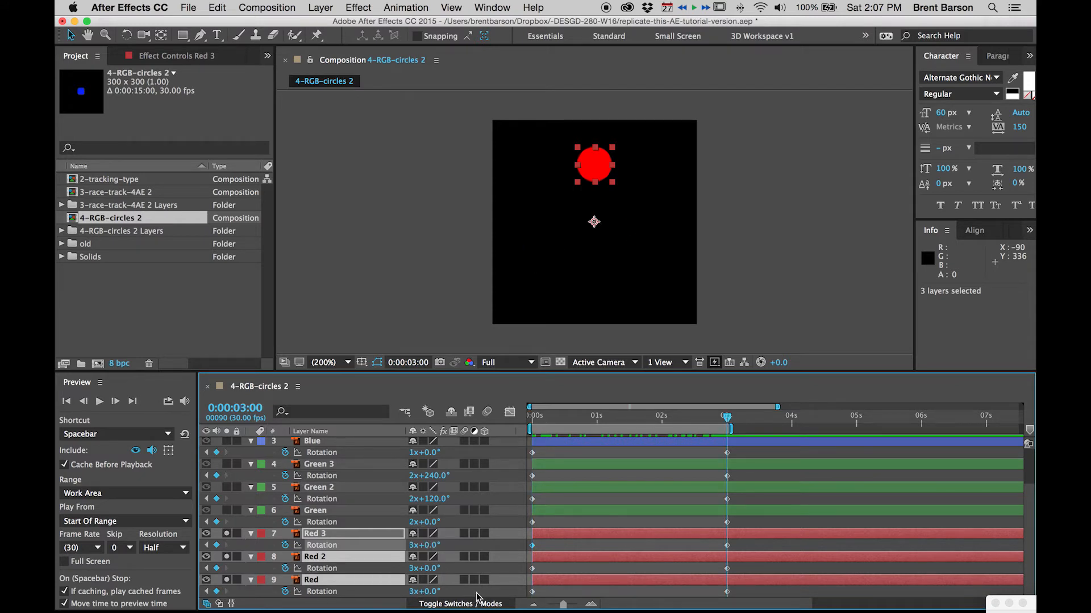
click(364, 580)
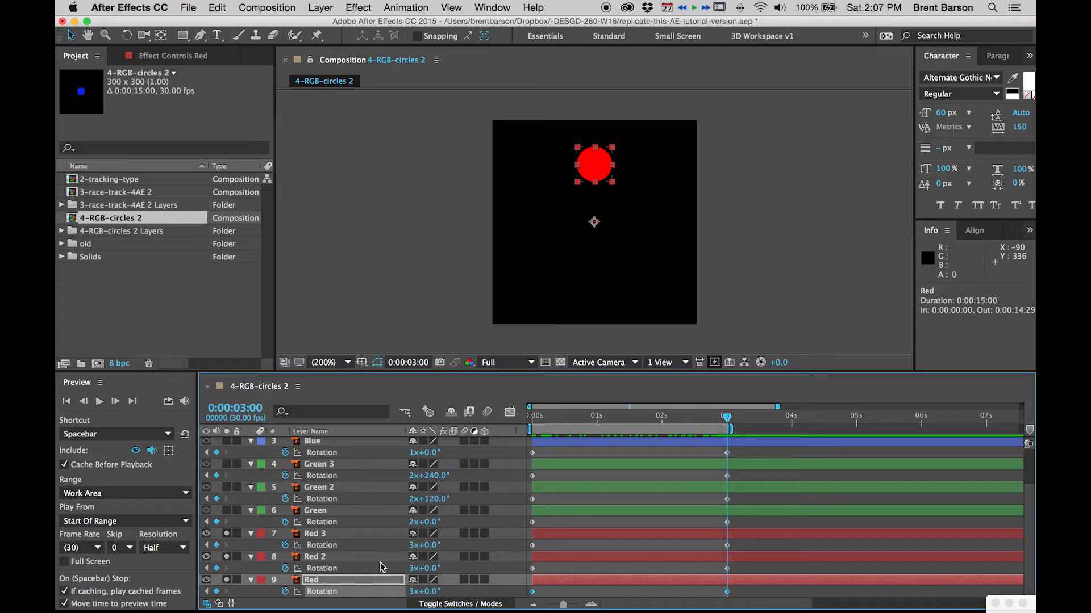
click(426, 568)
text(120)
key(Return)
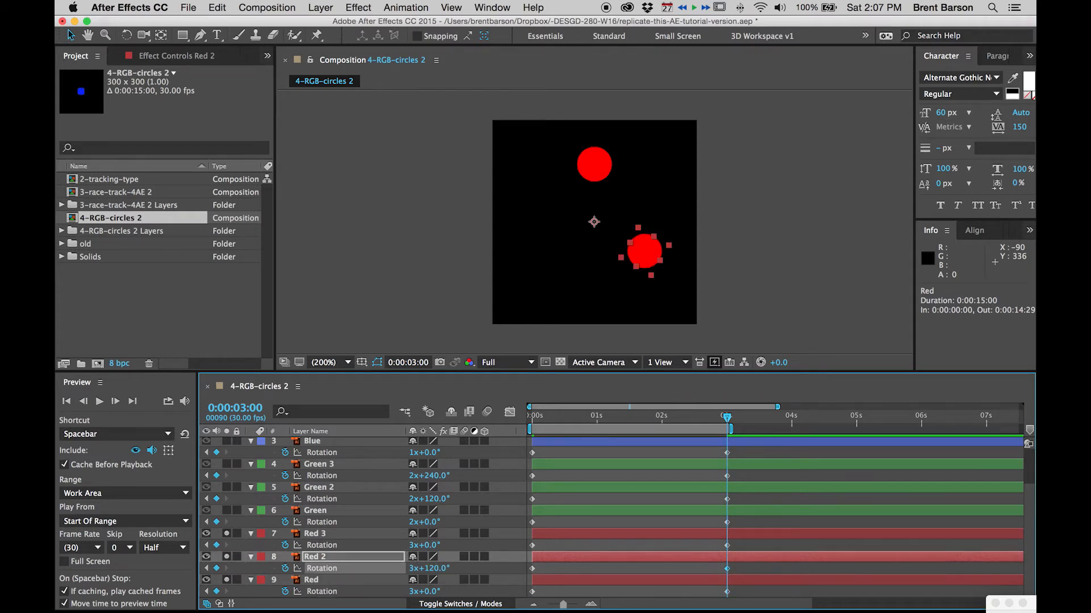
- Set the Red 3 layer's Rotation to 3x+240° at 3 seconds and preview the red circles
click(323, 534)
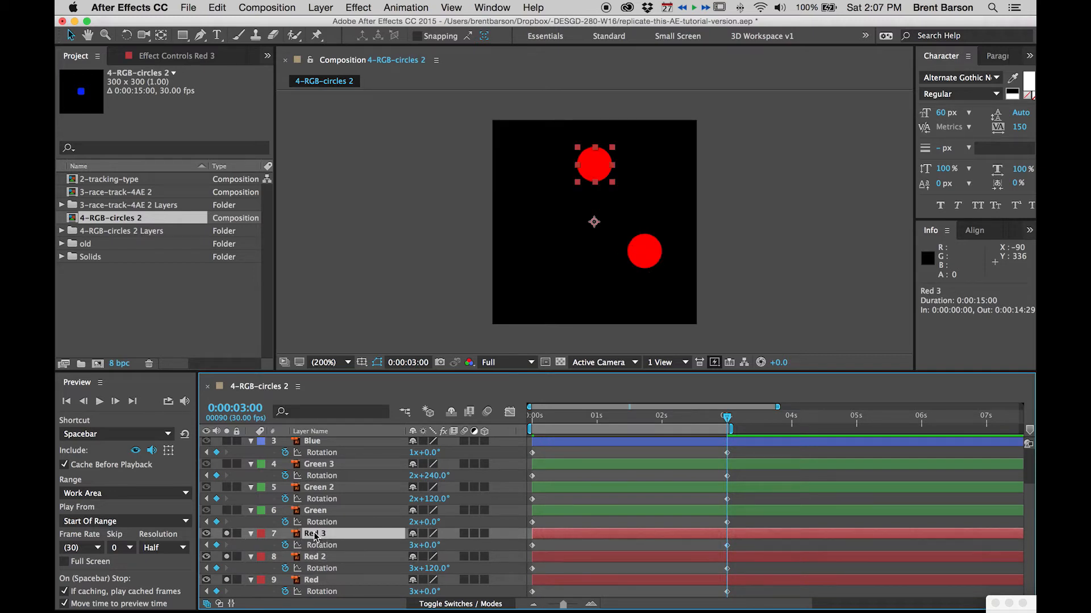
click(427, 545)
key(Return)
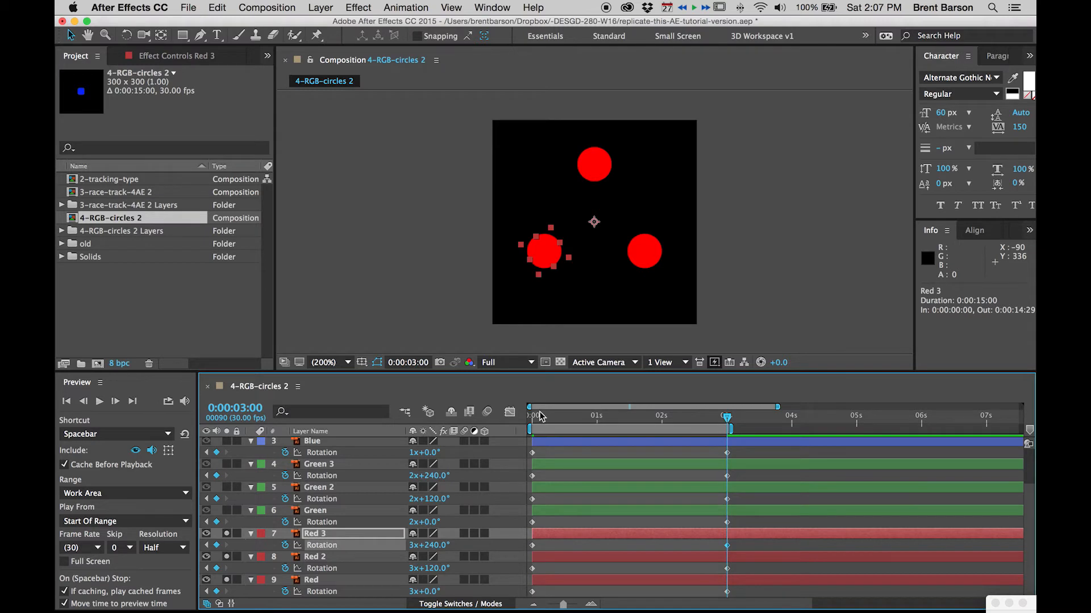
key(space)
key(space)
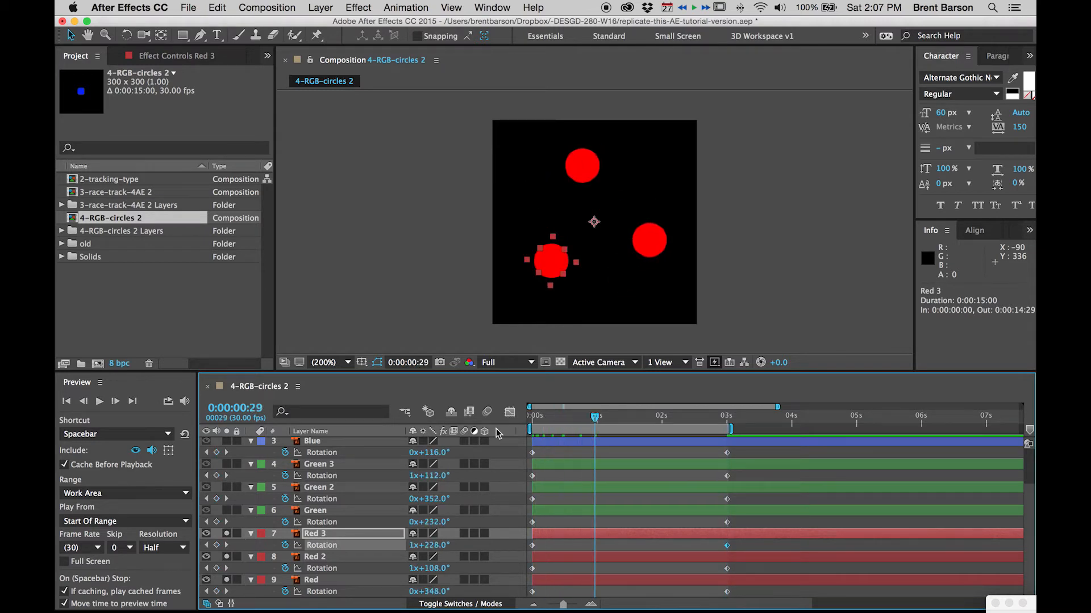
- Unsolo the three red layers, preview the full animation, and set the current time to 0:00:01:11
shift+click(313, 579)
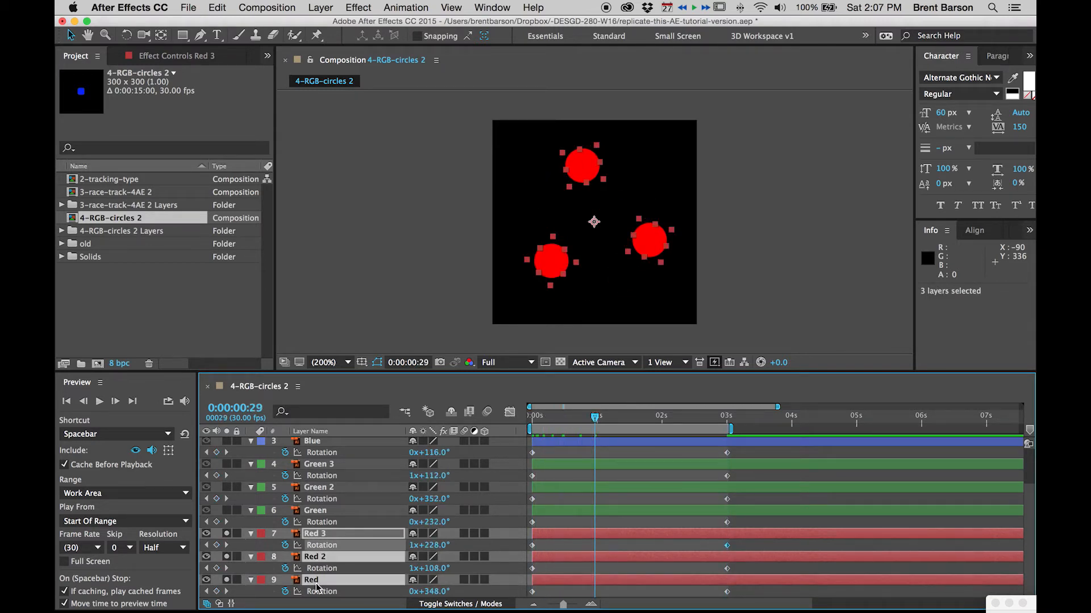
click(227, 557)
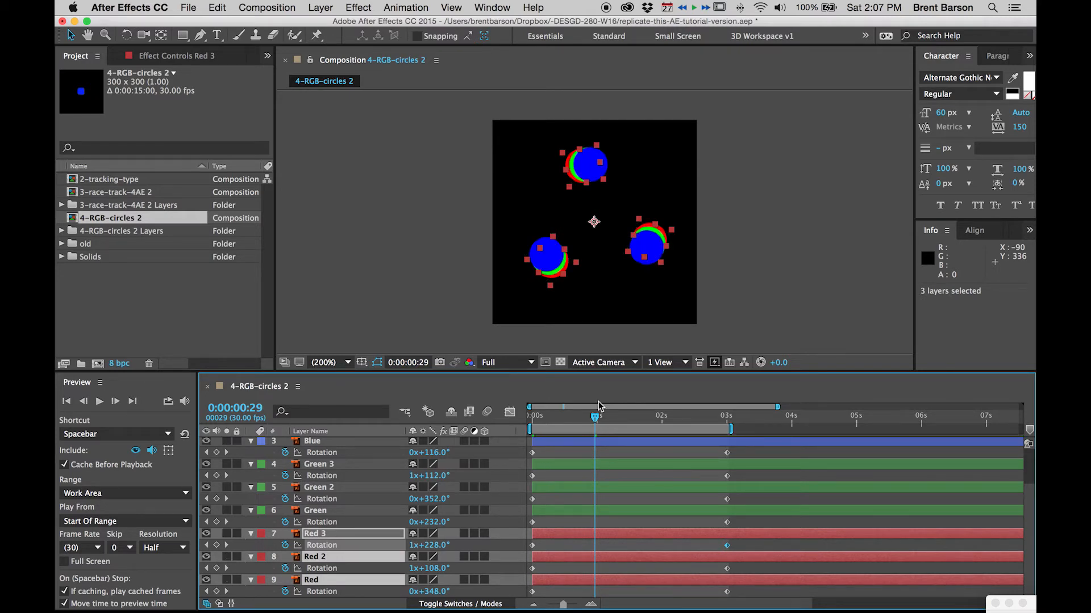
key(space)
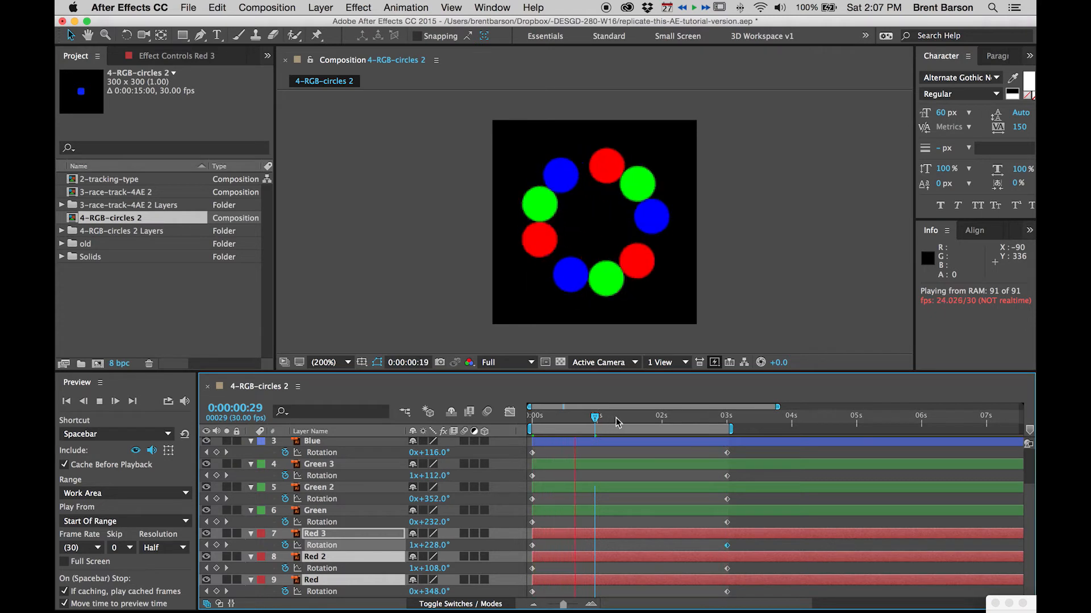
click(621, 414)
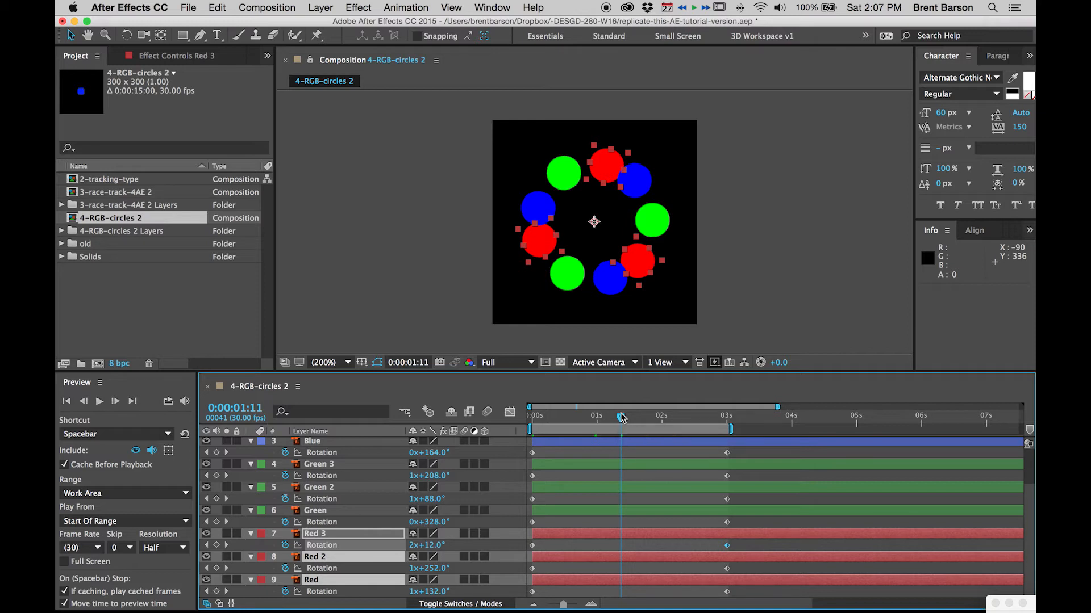
- Set the blending mode of all the circle layers to Add
click(452, 604)
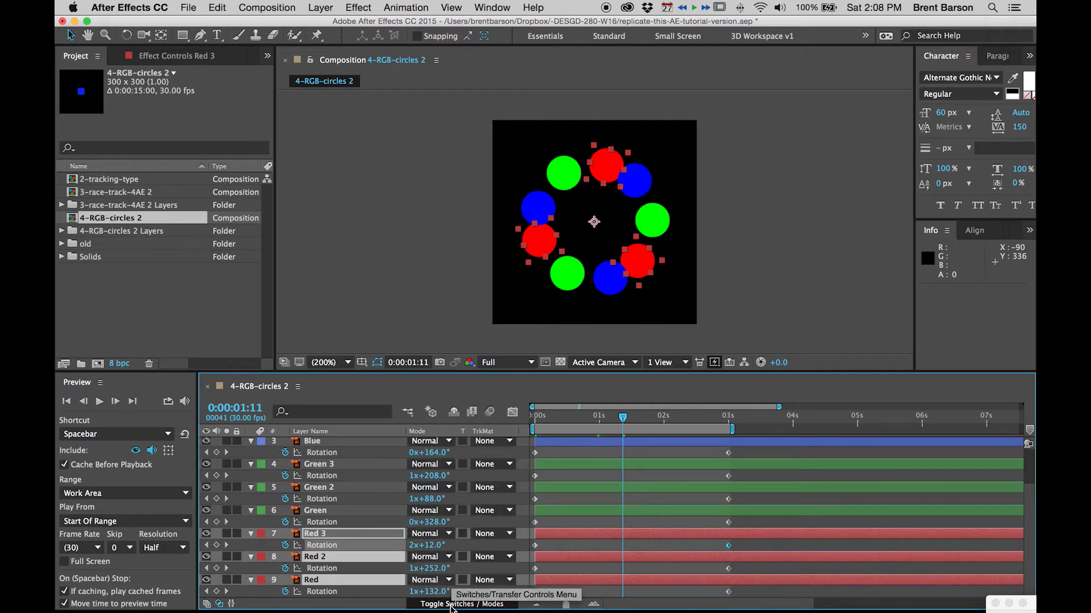
key(super+a)
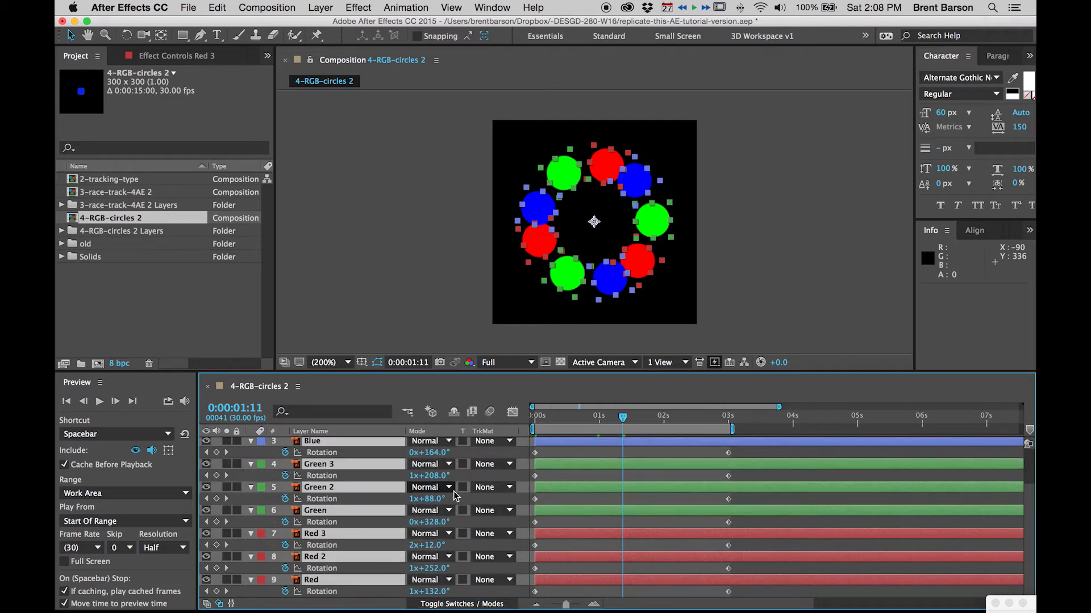
click(424, 511)
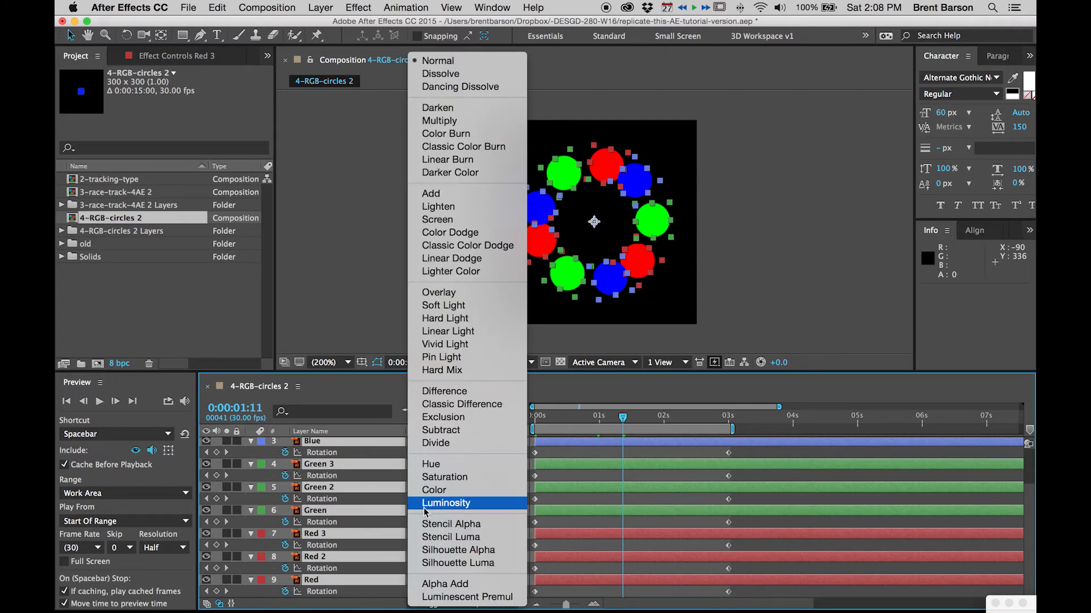
click(434, 195)
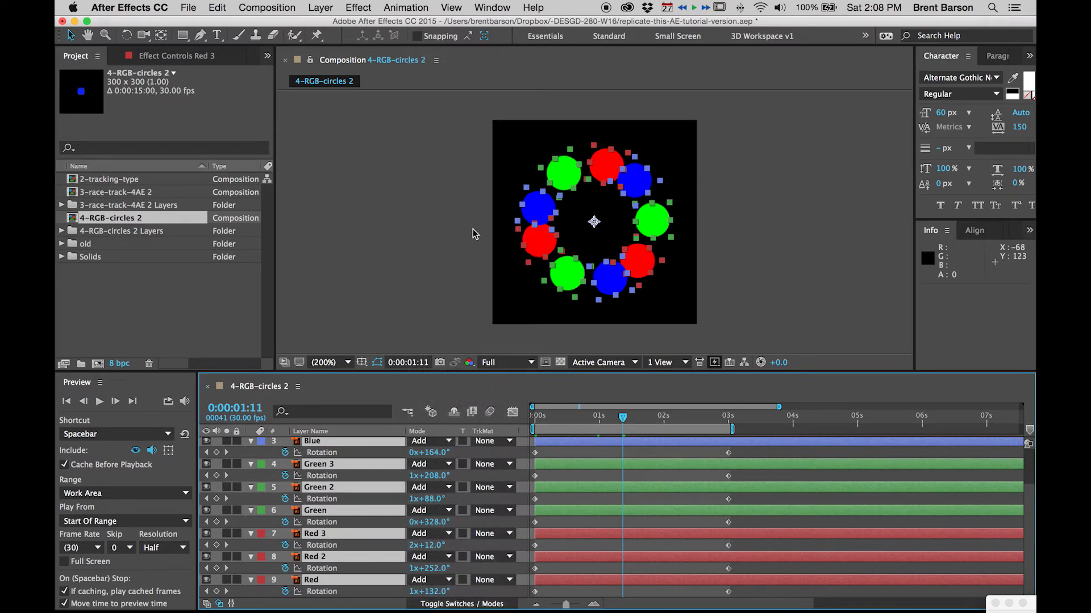
- Scrub through and preview the overlapping circles' blended colors, ending at 0:00:00:24
drag(568, 420, 703, 418)
click(789, 292)
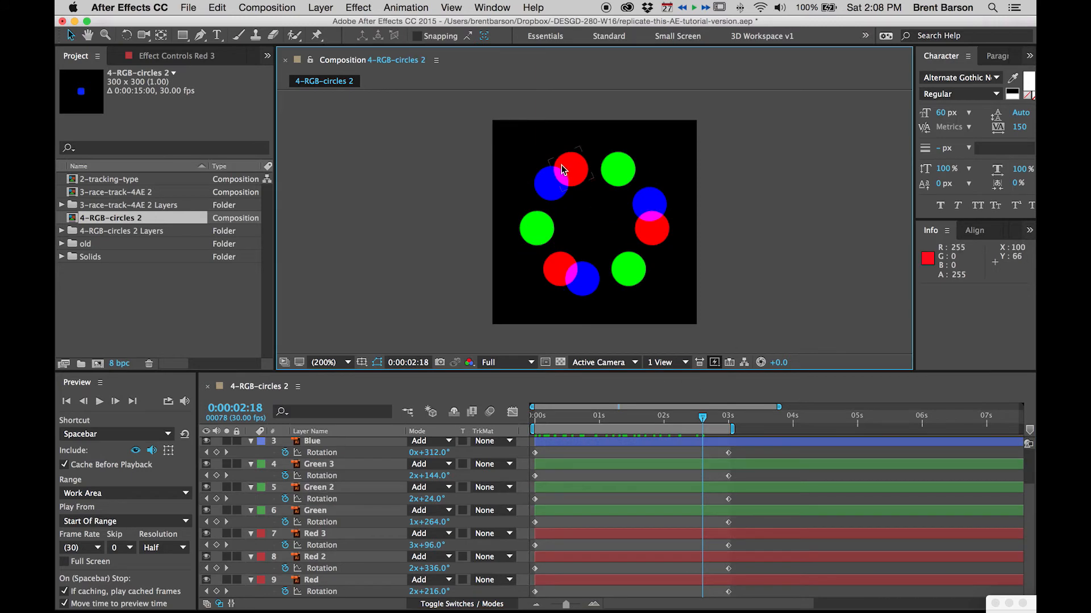
key(space)
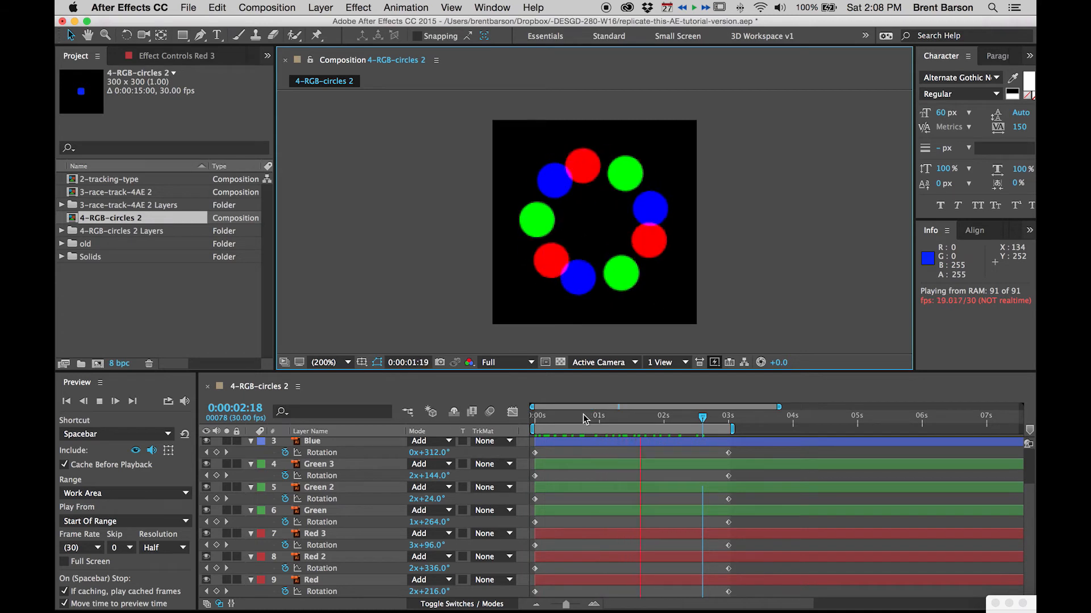
key(space)
click(586, 416)
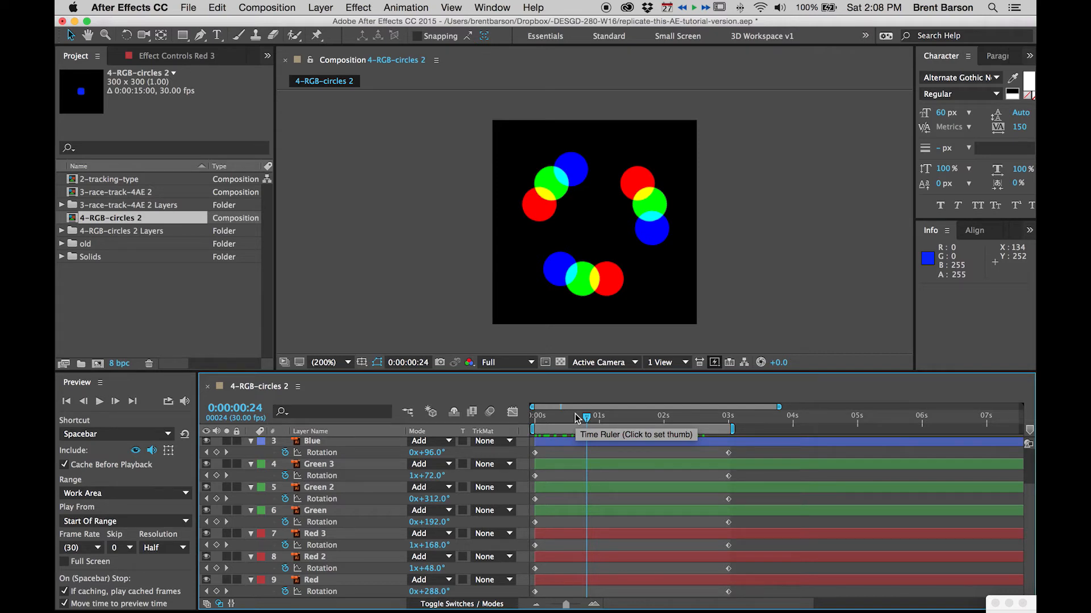
- Enable motion blur for the composition
click(488, 414)
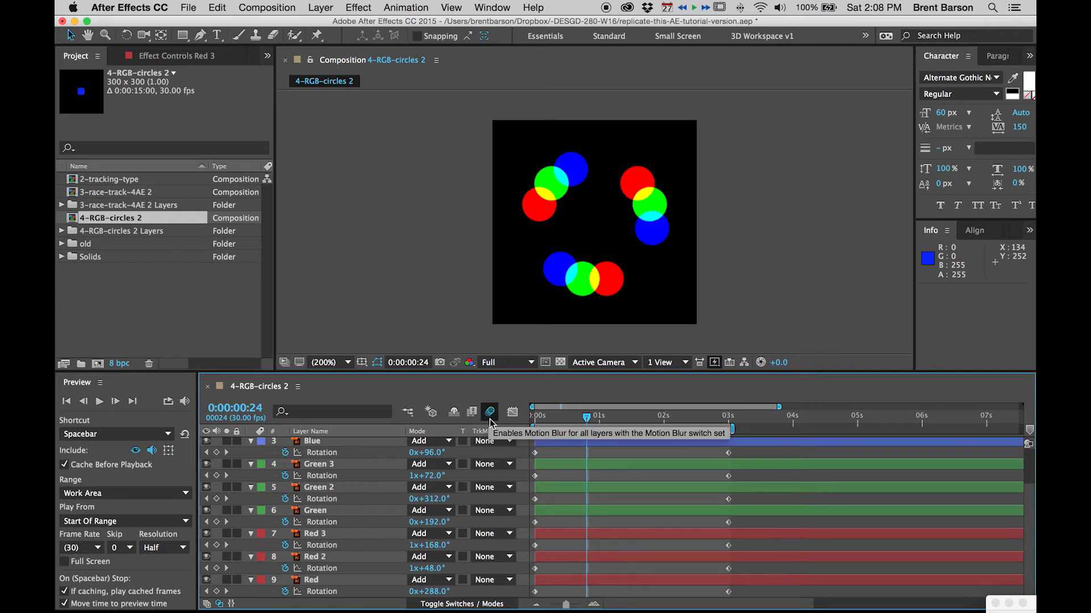
scroll(482, 434, up, 4)
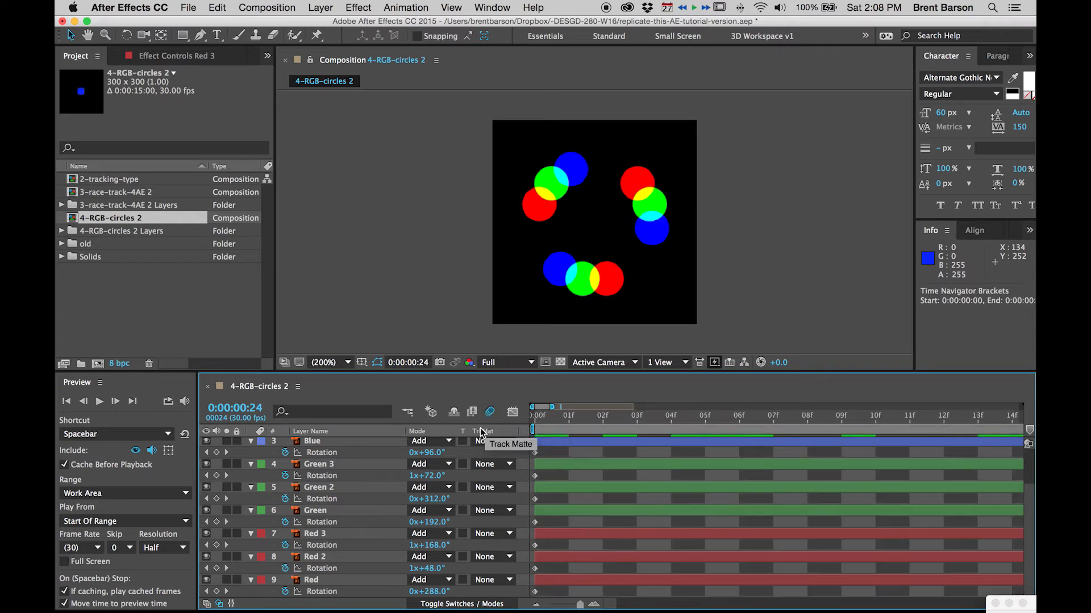
scroll(483, 420, up, 1)
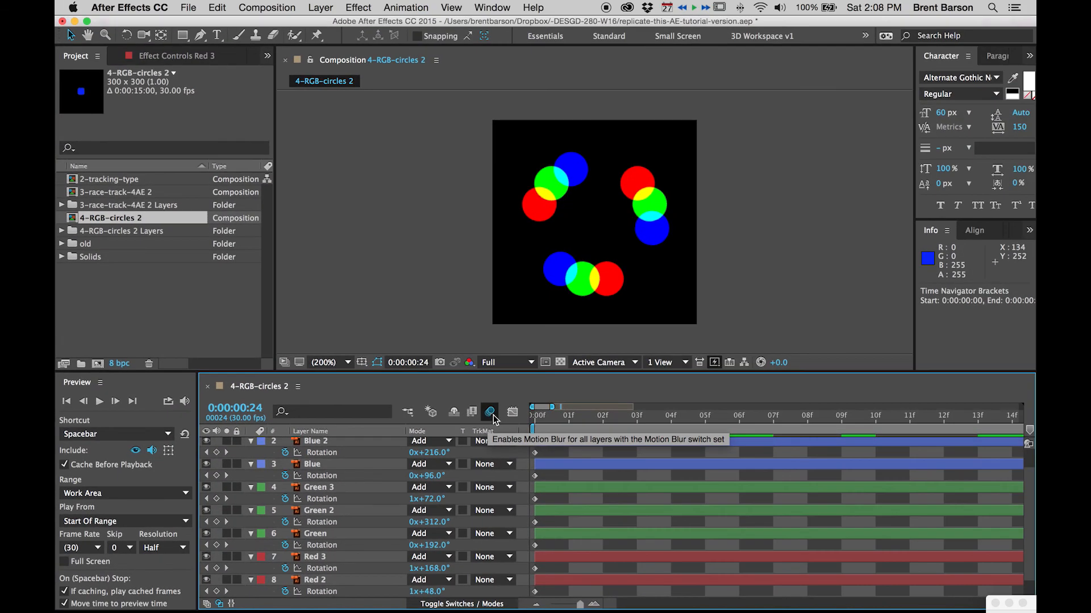
key(comma)
key(period)
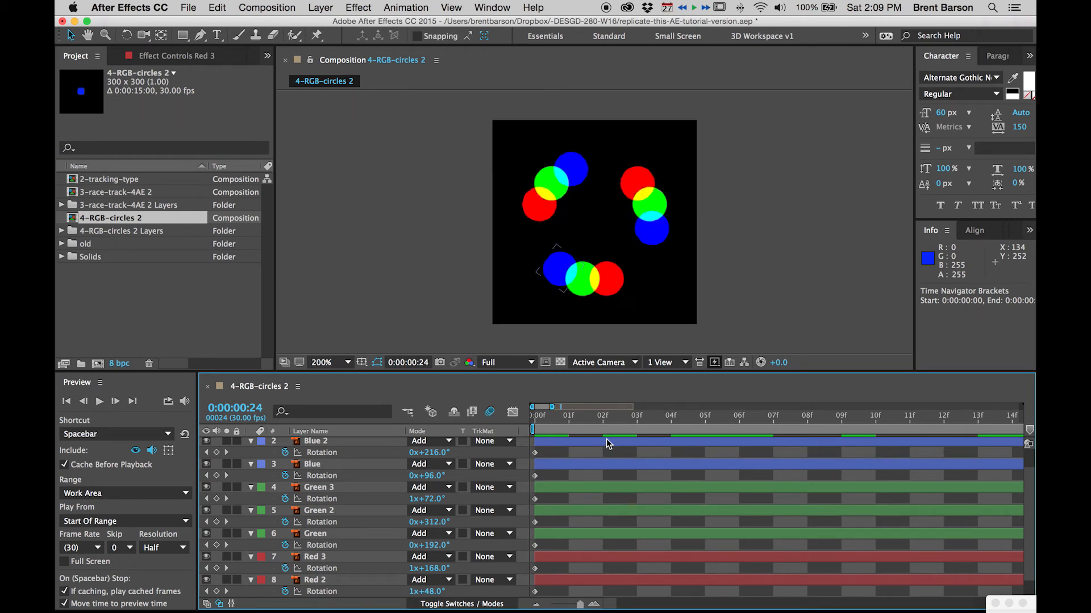
key(minus)
key(minus)
key(minus)
key(minus)
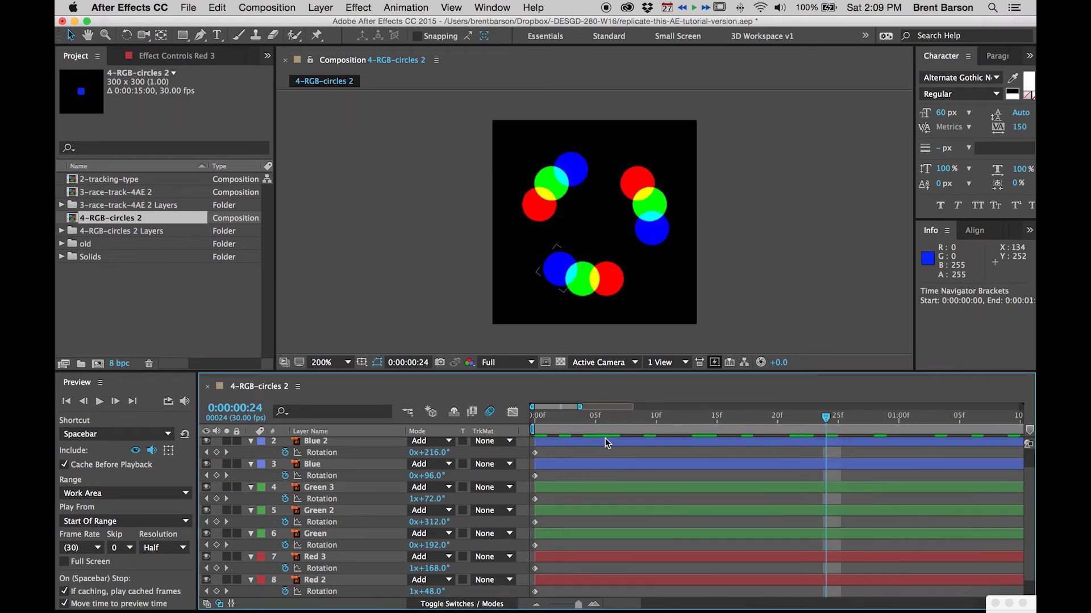
key(minus)
key(minus)
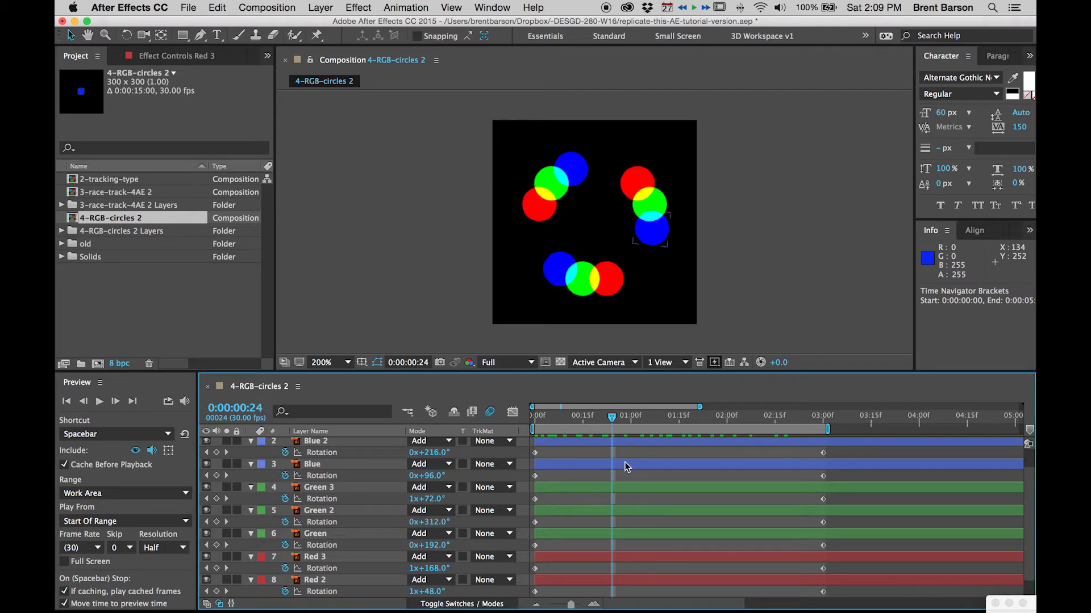
scroll(612, 479, down, 2)
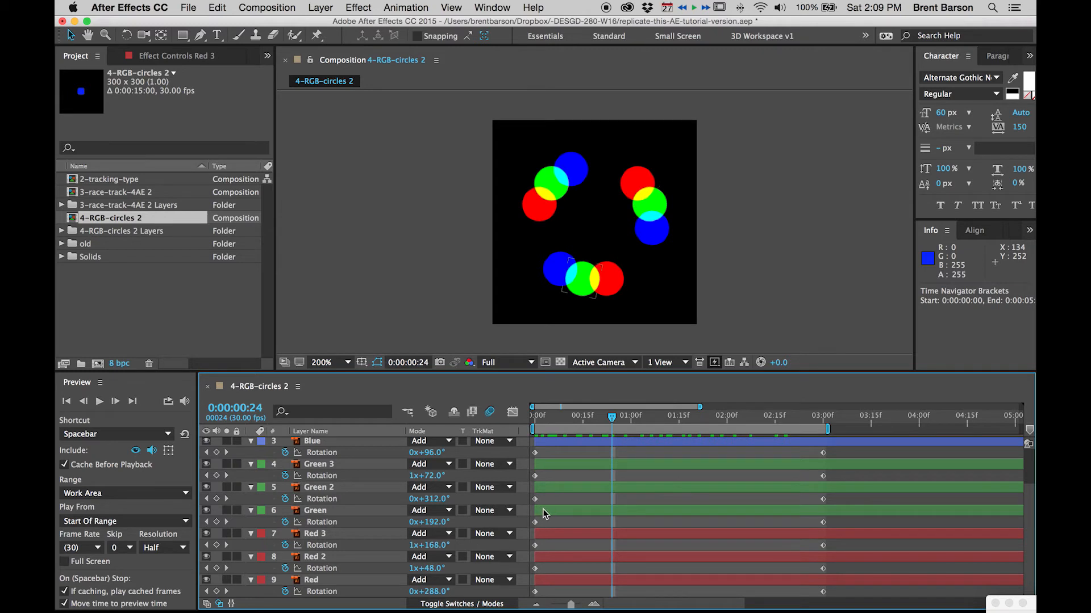
scroll(564, 513, up, 3)
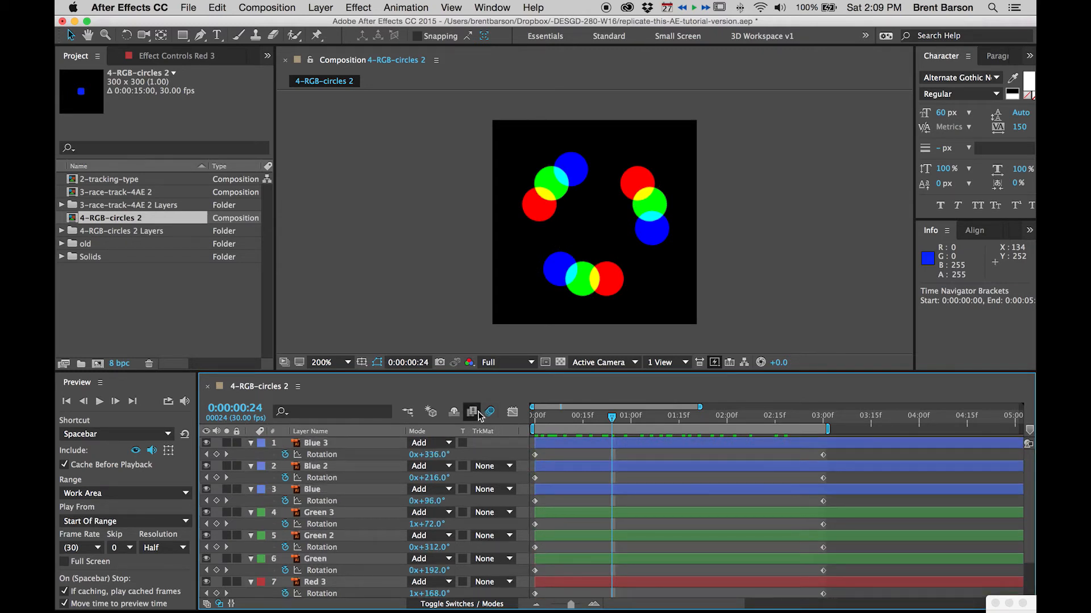
- Turn on the motion blur switch for every circle layer and preview the blurred animation
click(489, 413)
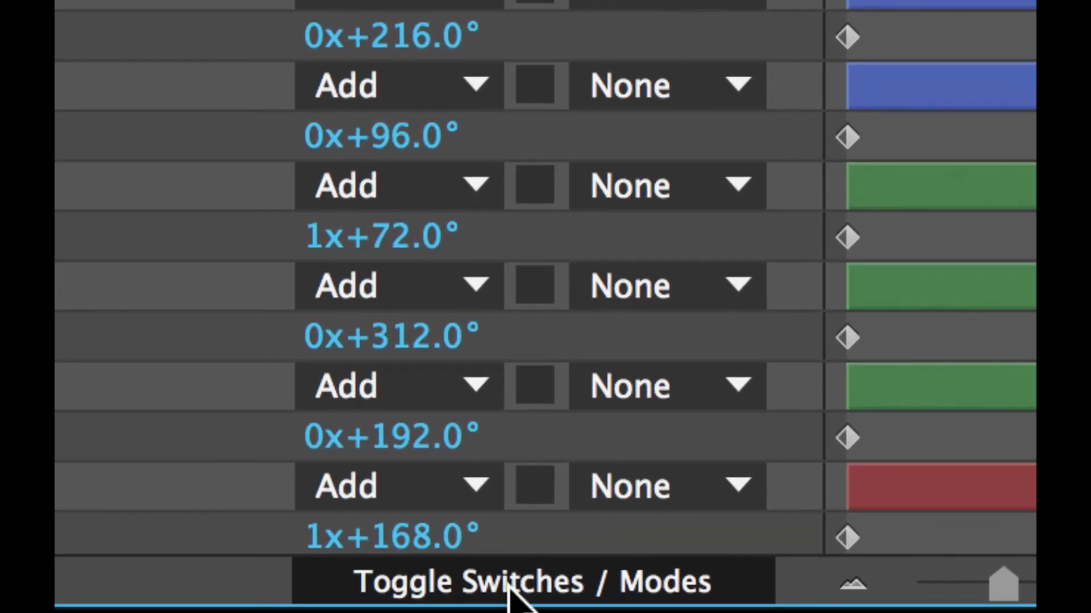
click(512, 589)
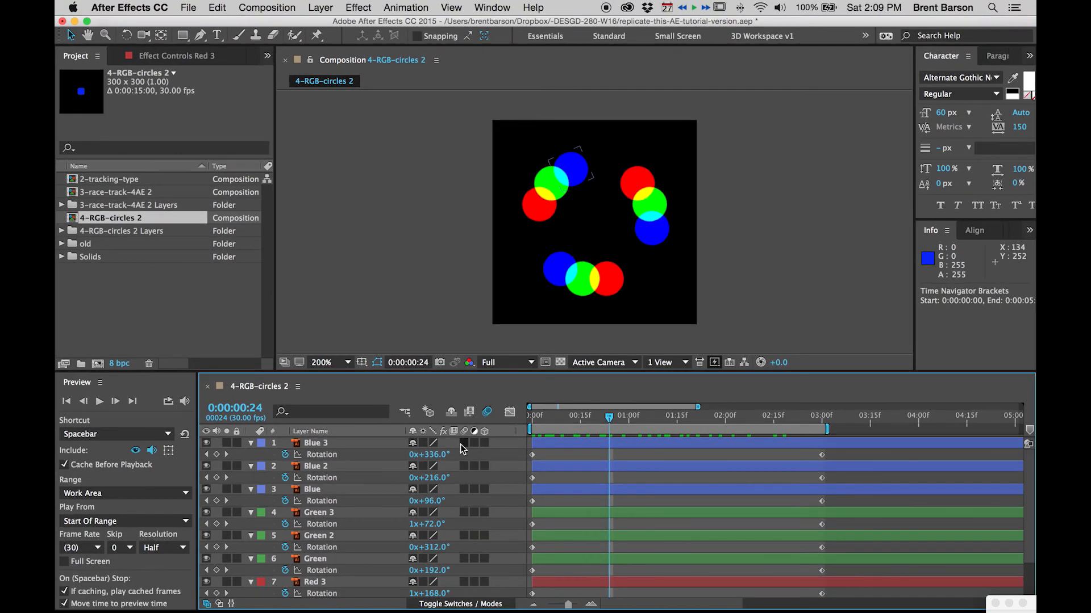
key(super+a)
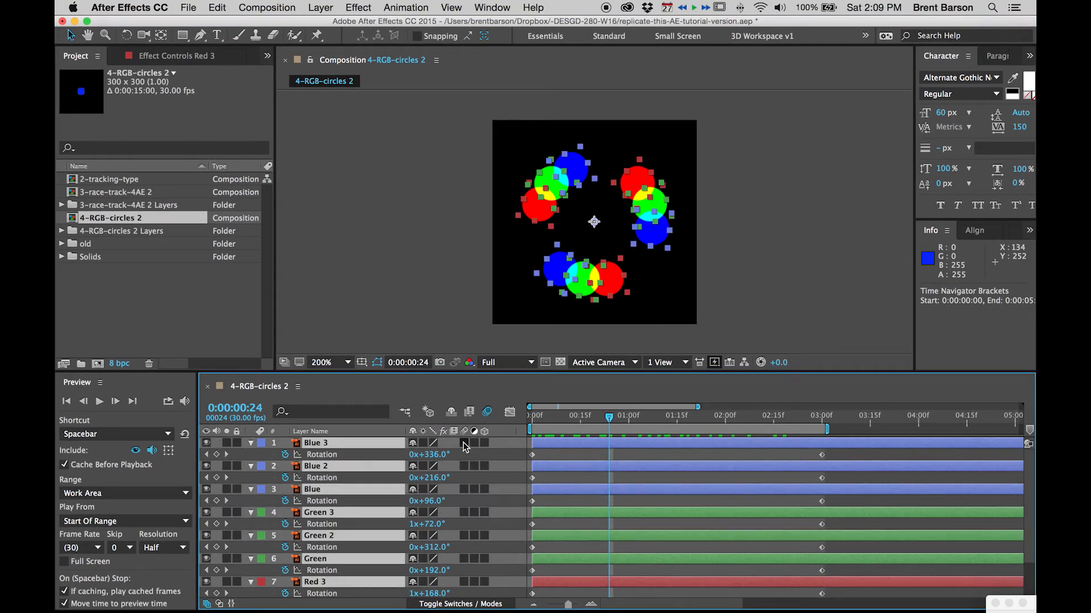
click(464, 443)
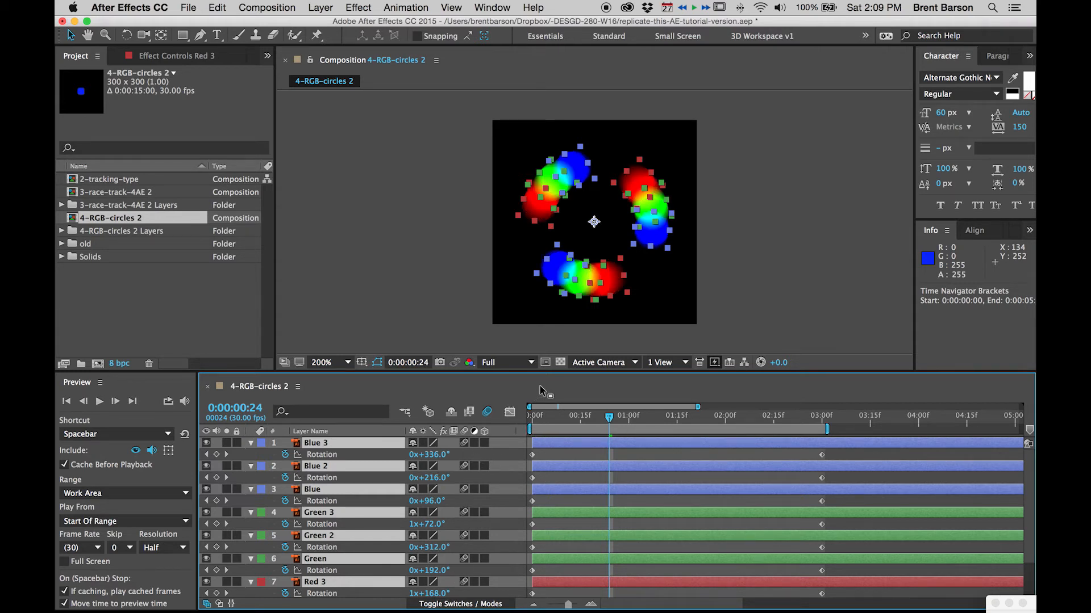
key(space)
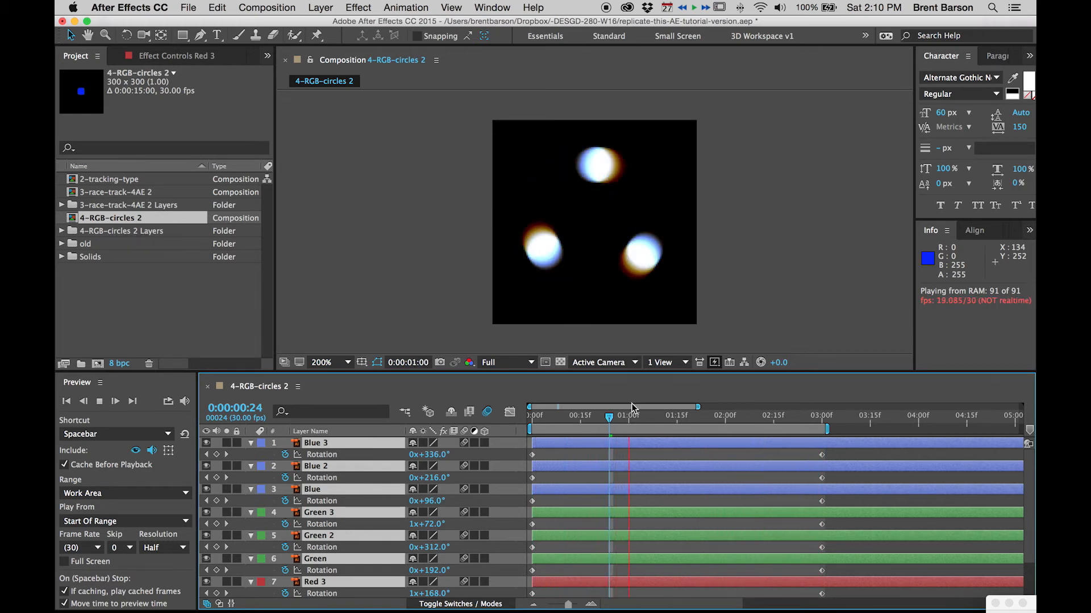
key(space)
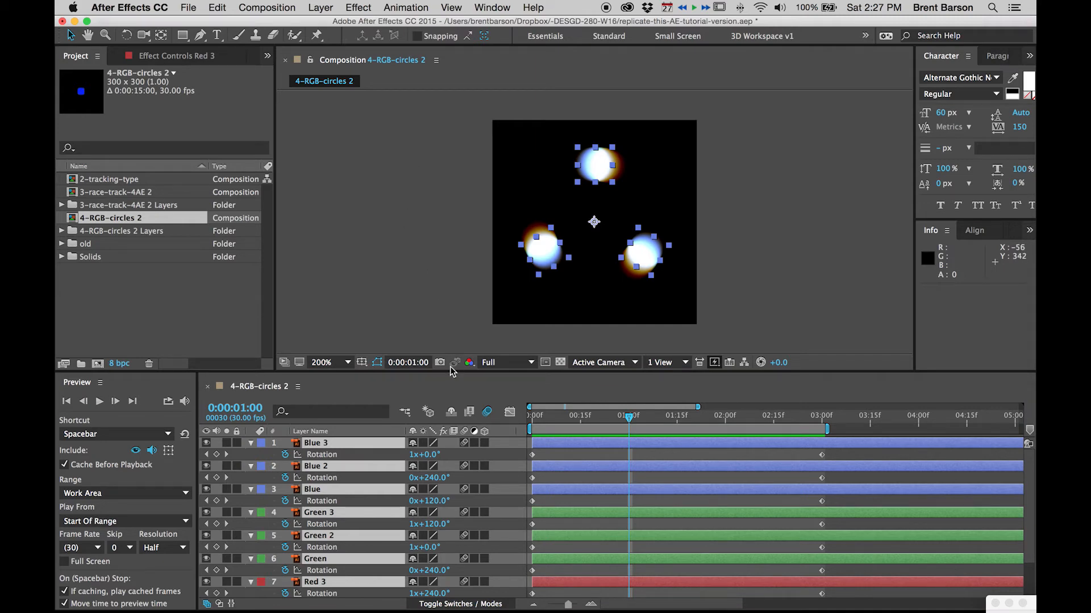
- Enlarge the timeline area to show all nine layers and return to 0 seconds
drag(449, 370, 441, 312)
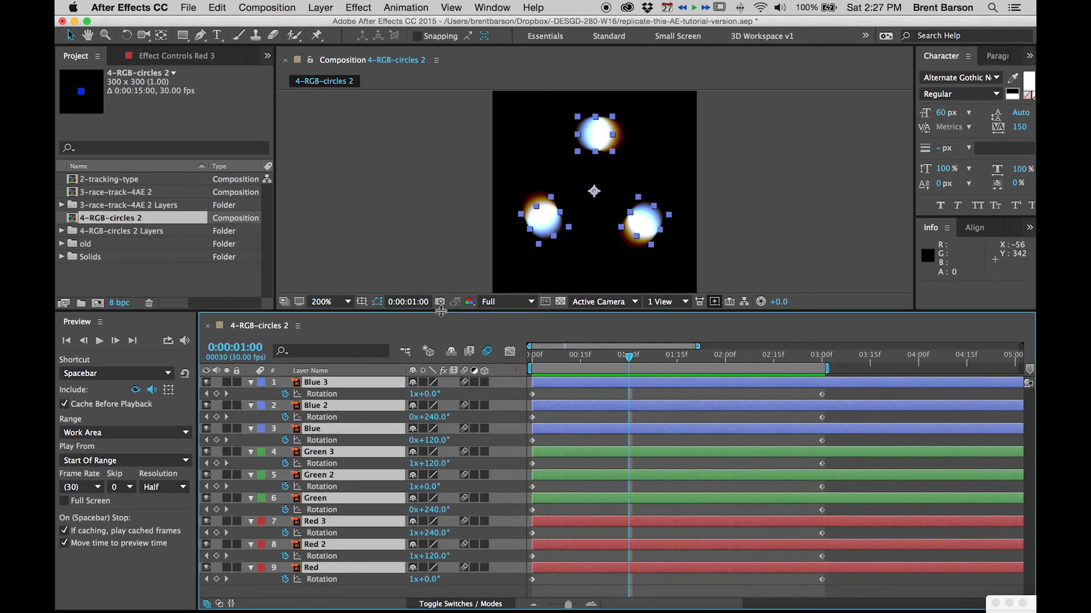
key(Home)
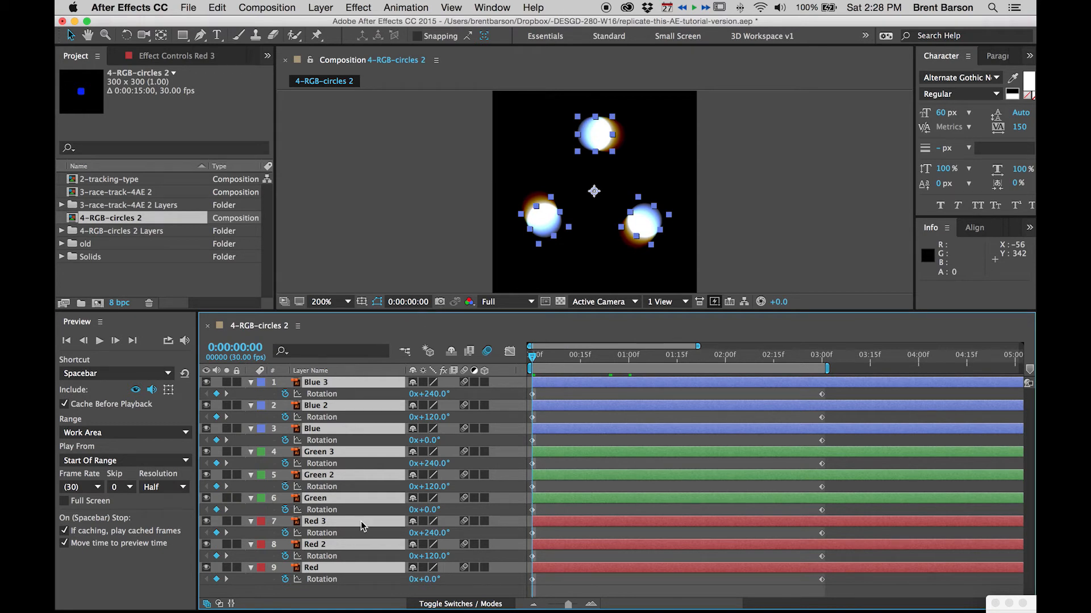
- Examine the three Blue layers one by one, comparing their rotation values at the 0 second and 3 second keyframes
click(361, 593)
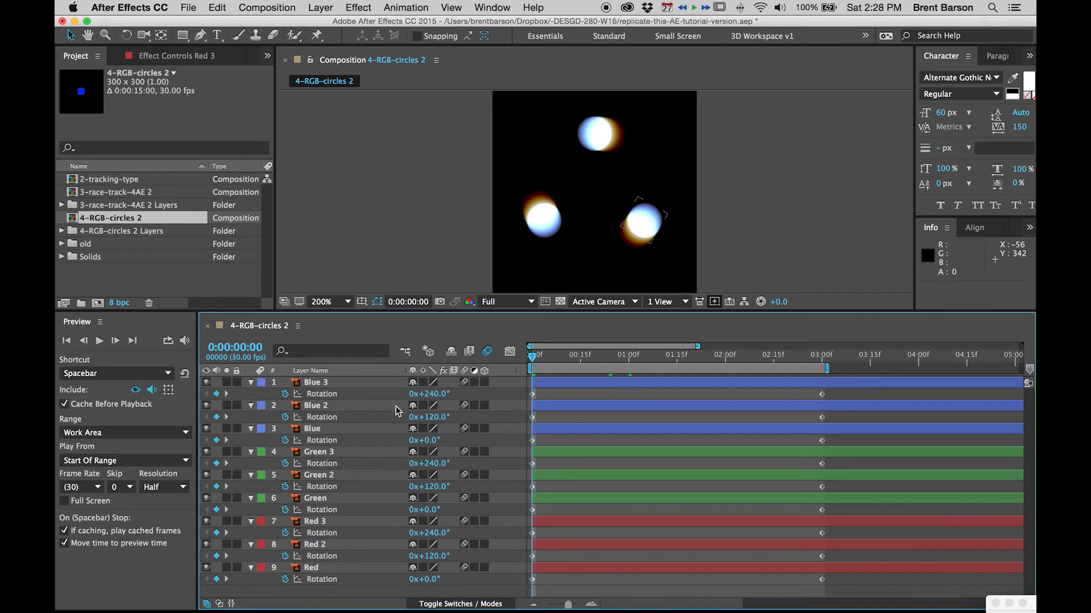
click(317, 430)
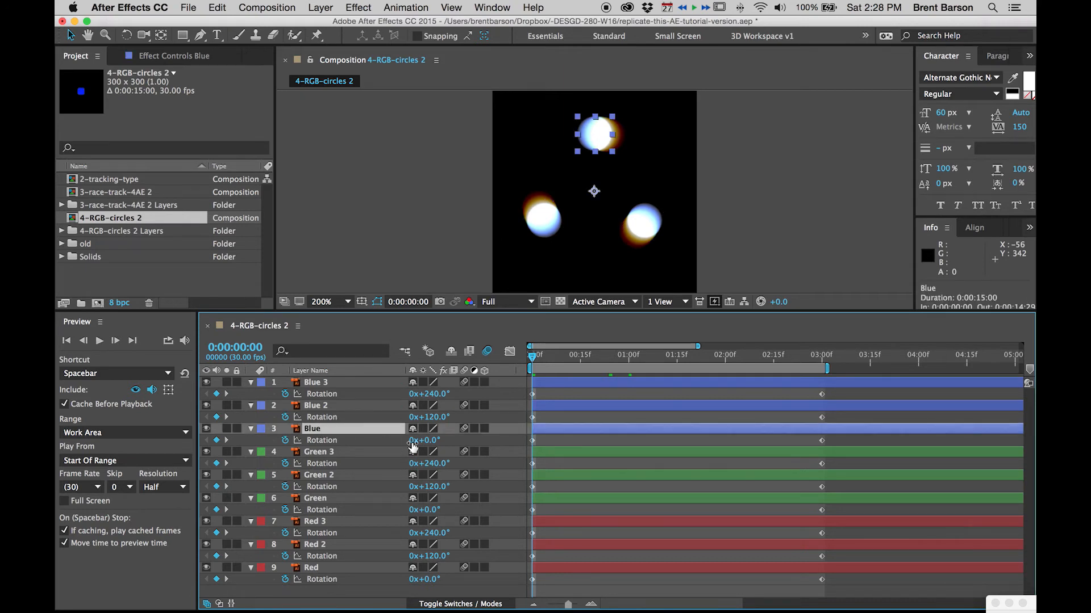
click(226, 441)
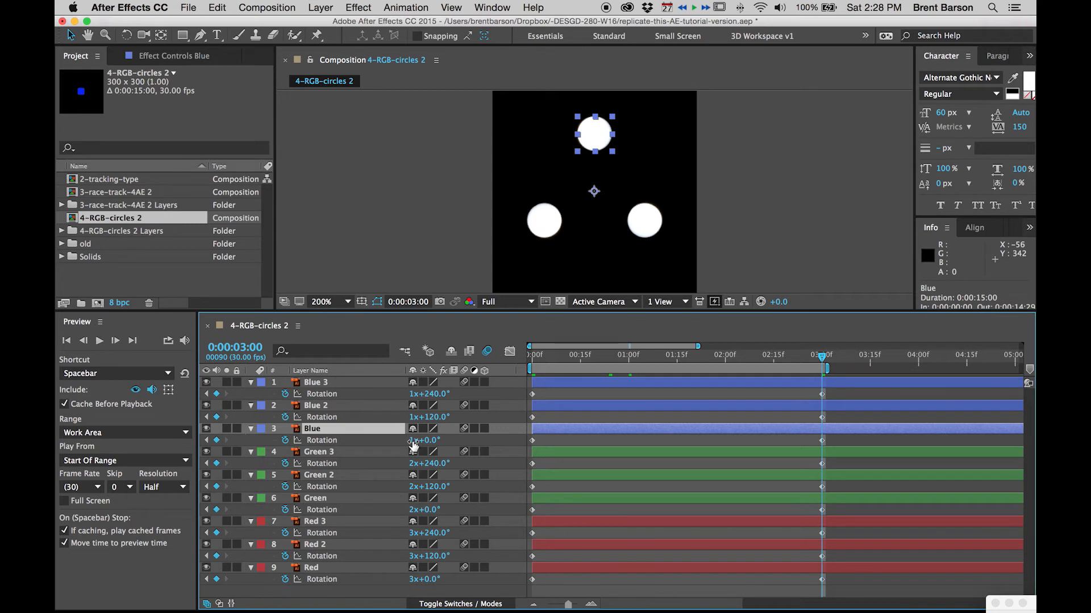
click(314, 406)
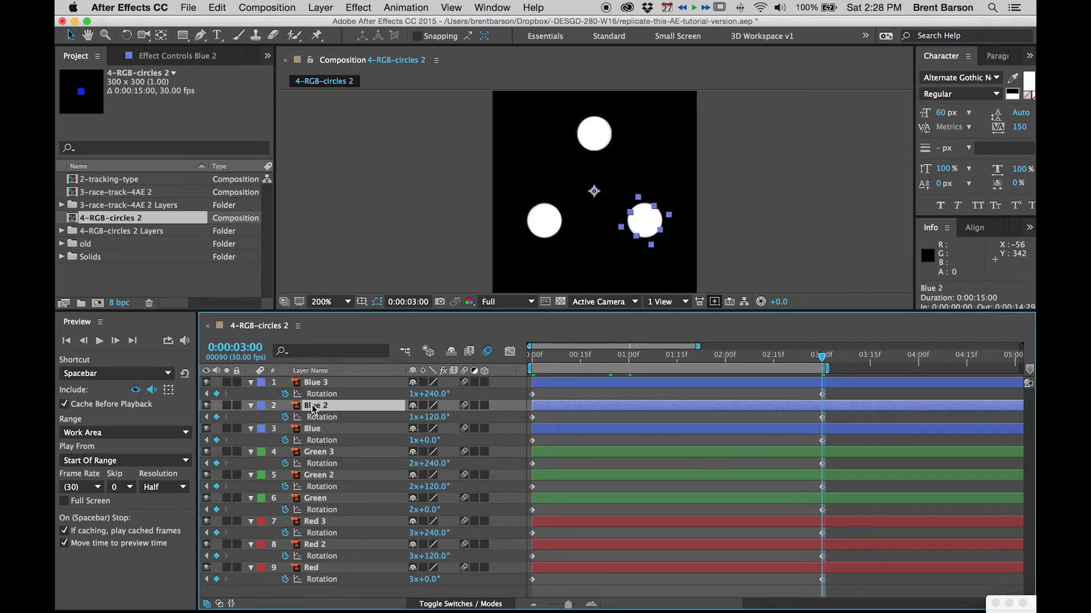
key(Home)
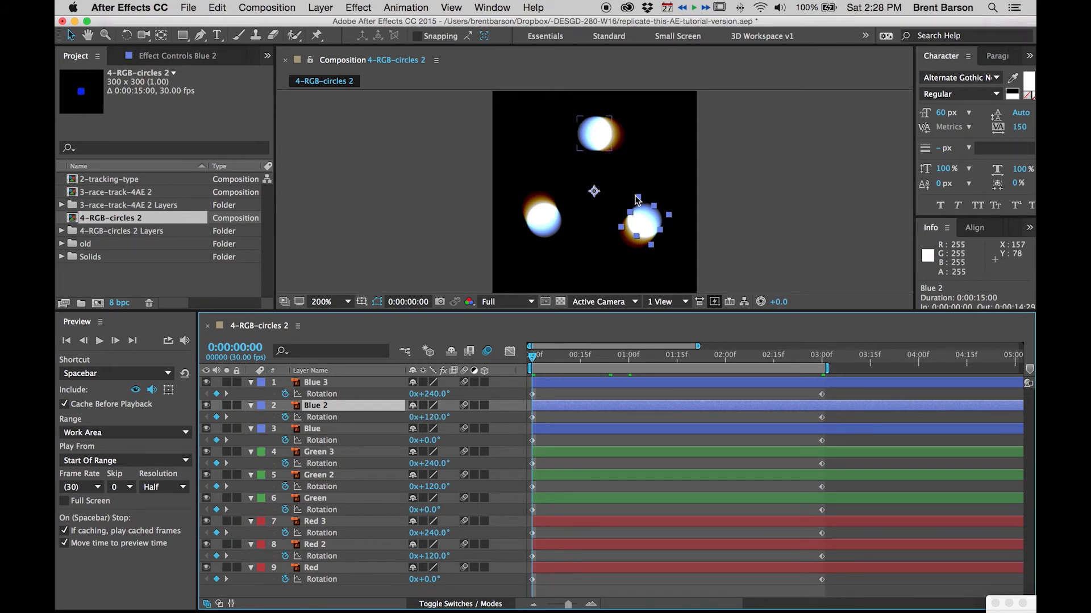
click(319, 384)
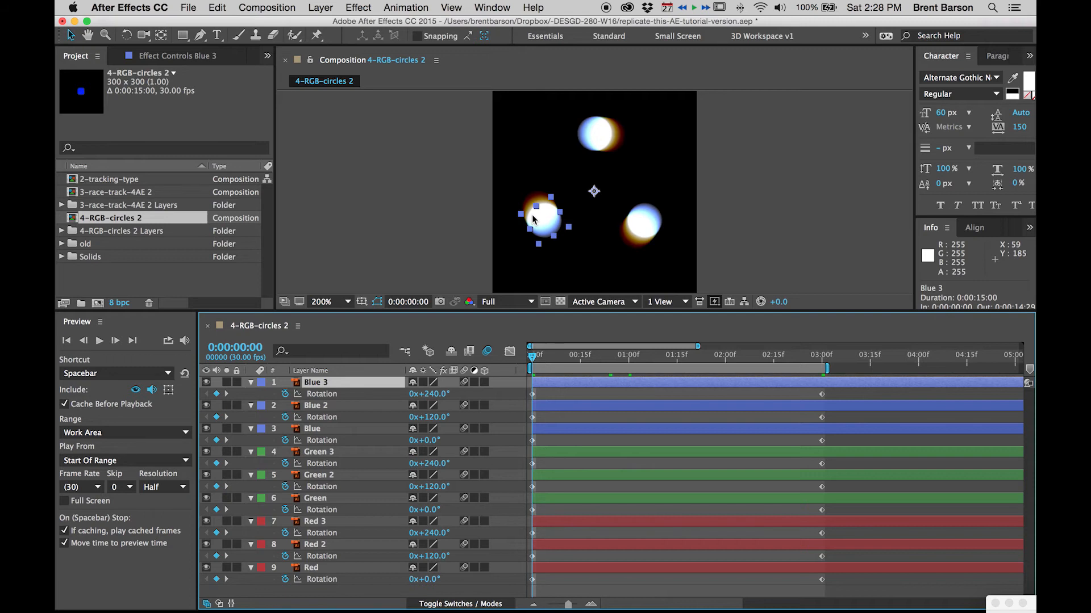
click(226, 394)
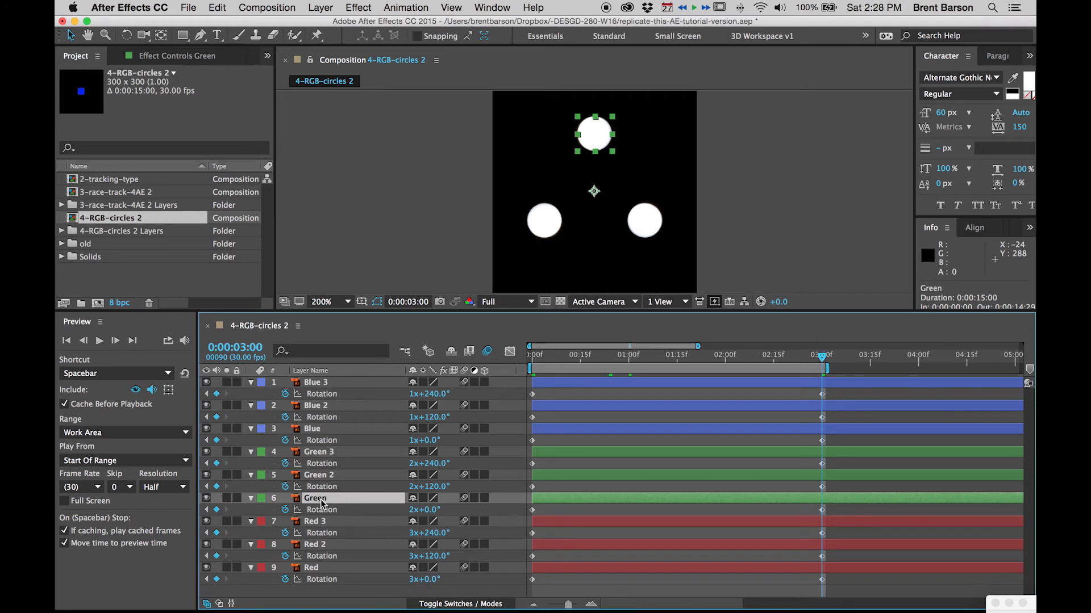
- Compare the rotation values of the three Green layers at 0 seconds and at the 3 second keyframe
key(Home)
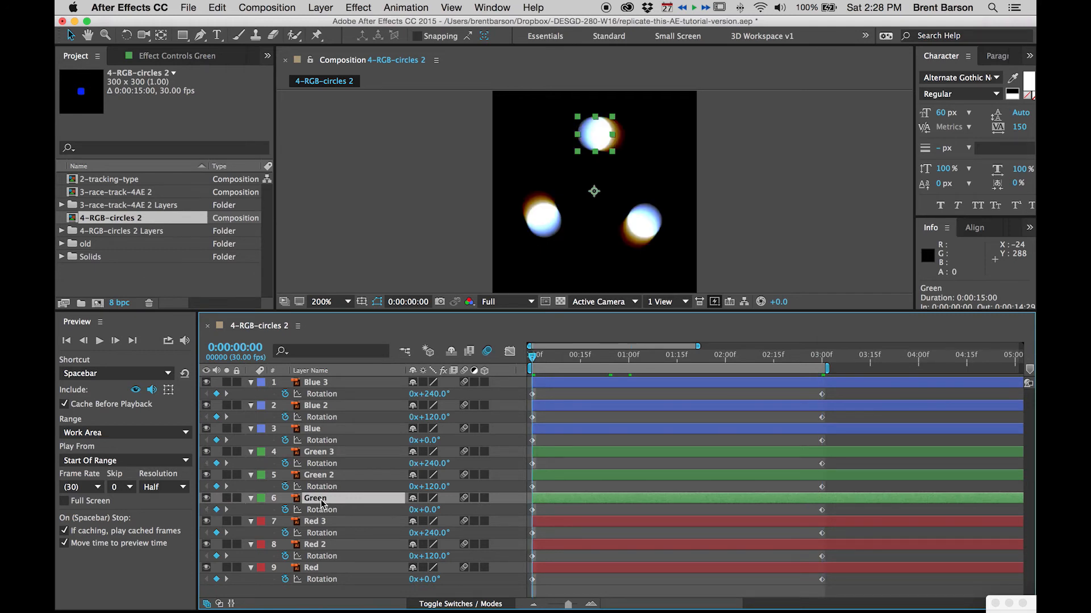
shift+click(318, 452)
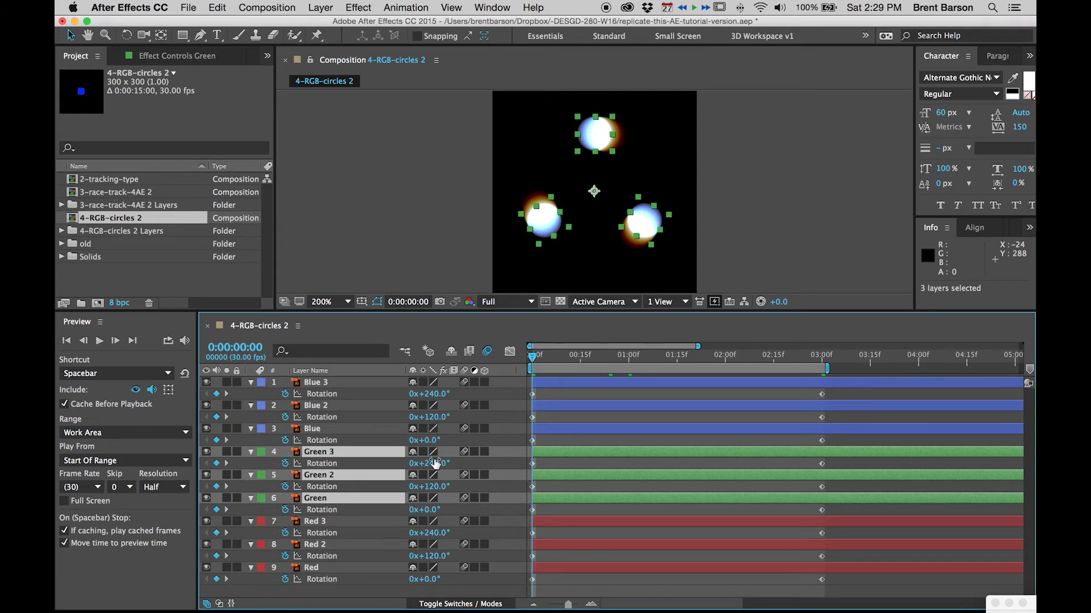
click(226, 464)
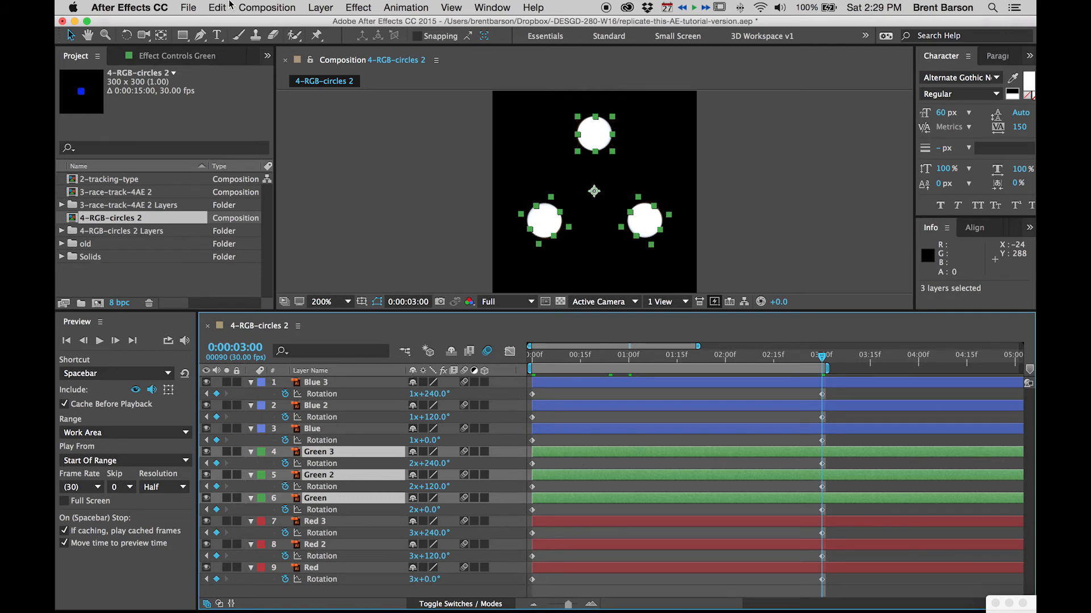
- Add the 4-RGB-circles 2 composition to the Render Queue and return to its timeline
click(270, 6)
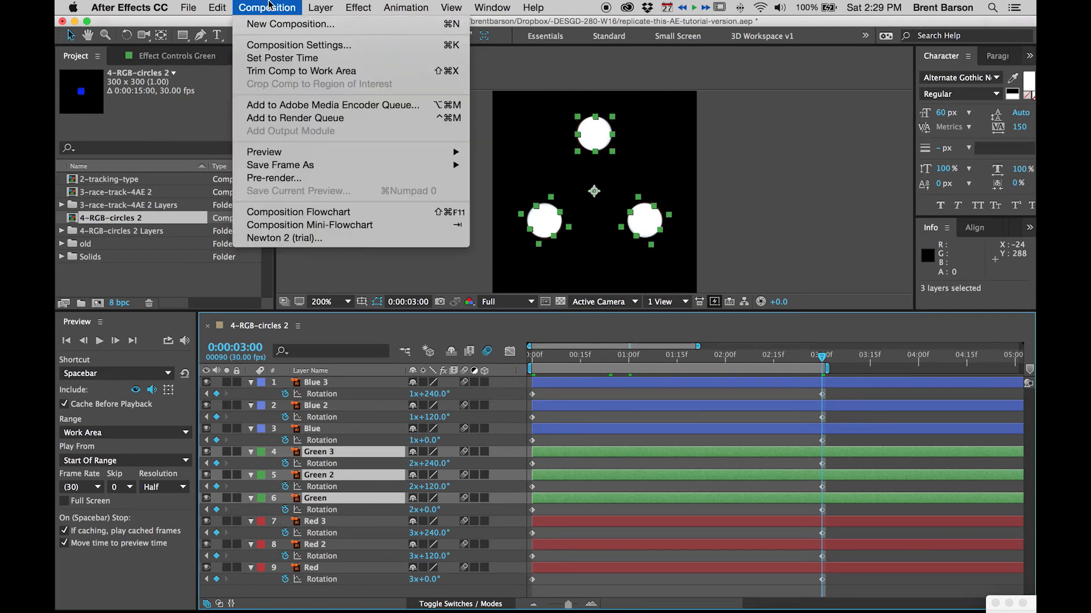
click(294, 119)
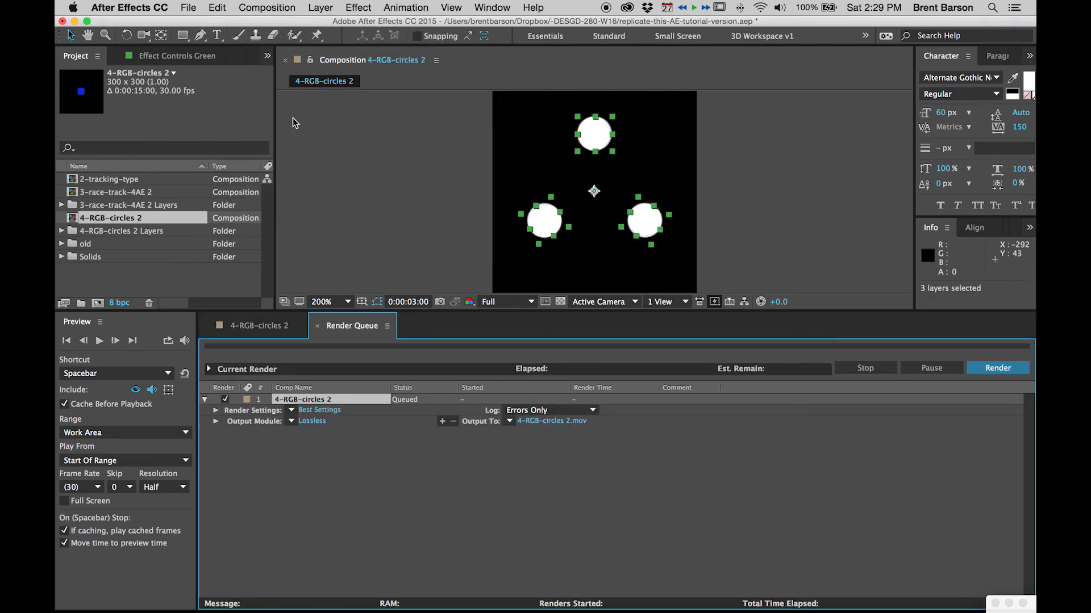
click(260, 326)
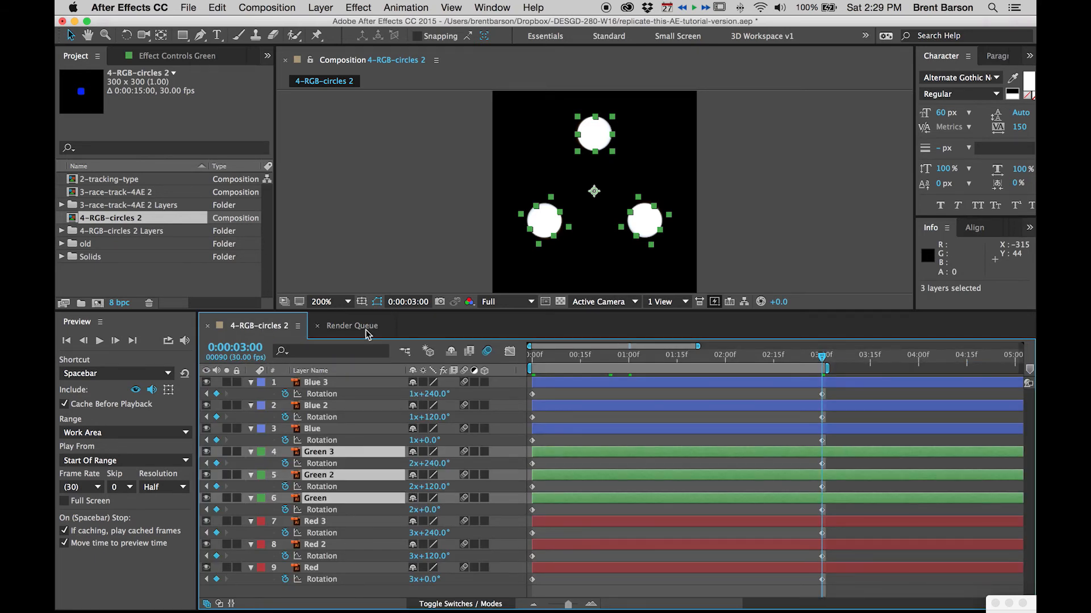
- Preview the looping circles animation, stop it and move the current time to 0:00:02:28
key(space)
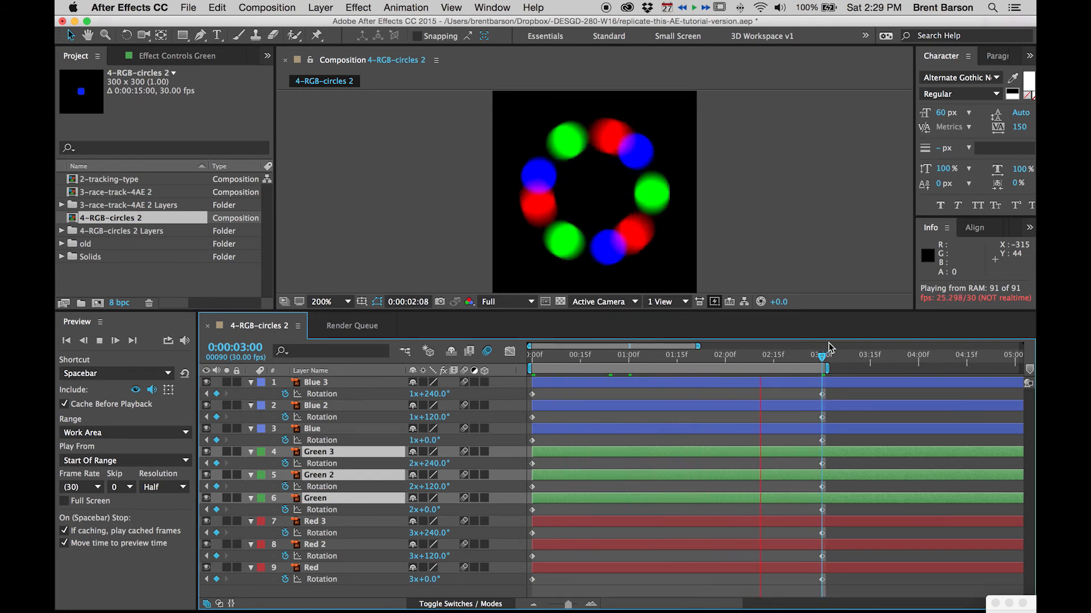
key(space)
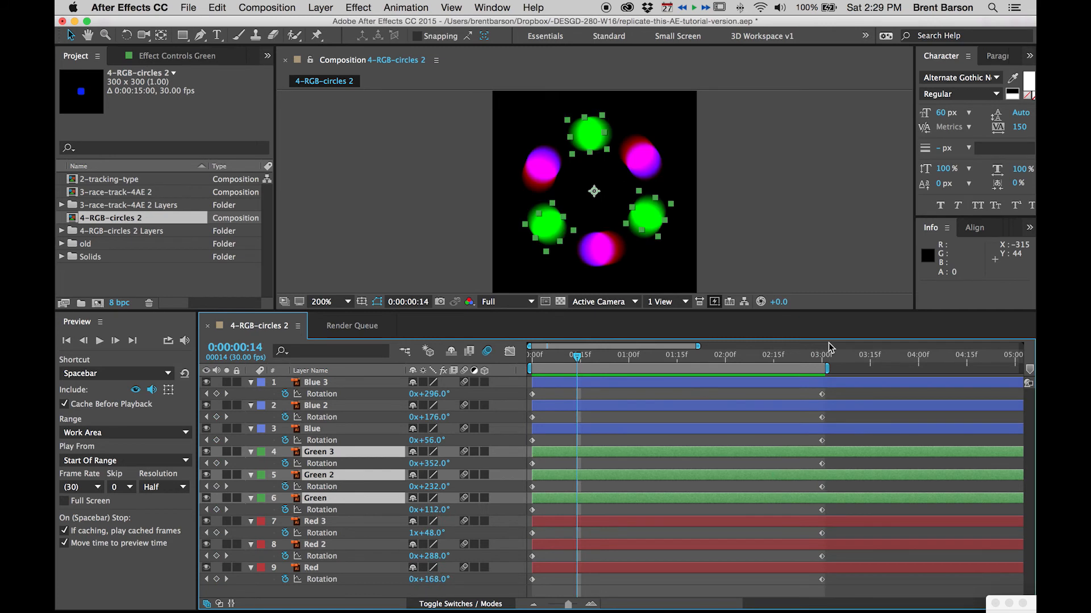
click(816, 355)
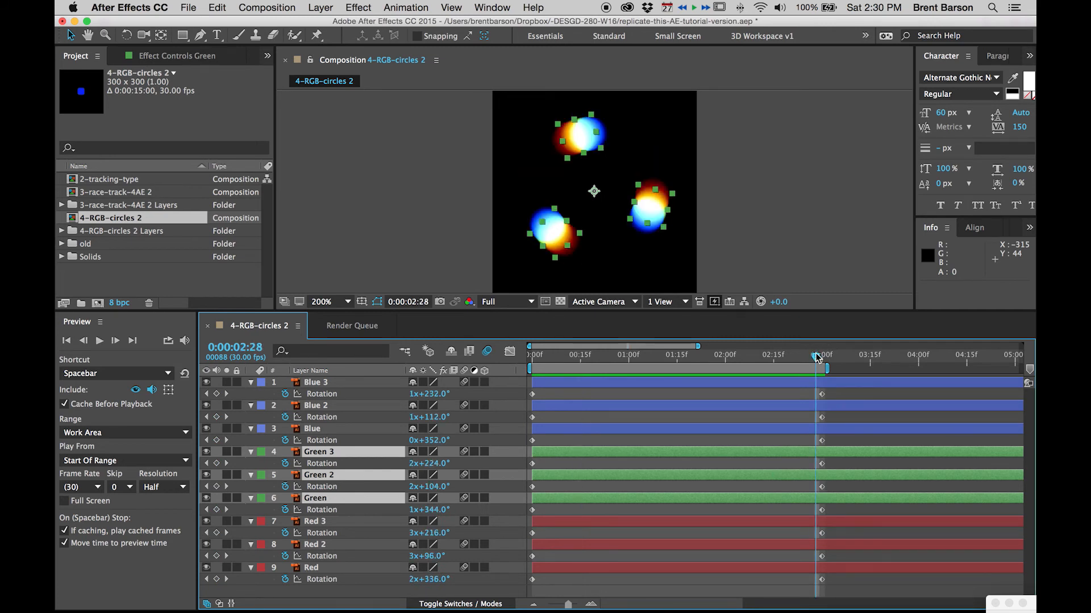
- Compare the circles repeatedly between the first frame and the 3 second keyframe to examine how the loop matches
click(226, 394)
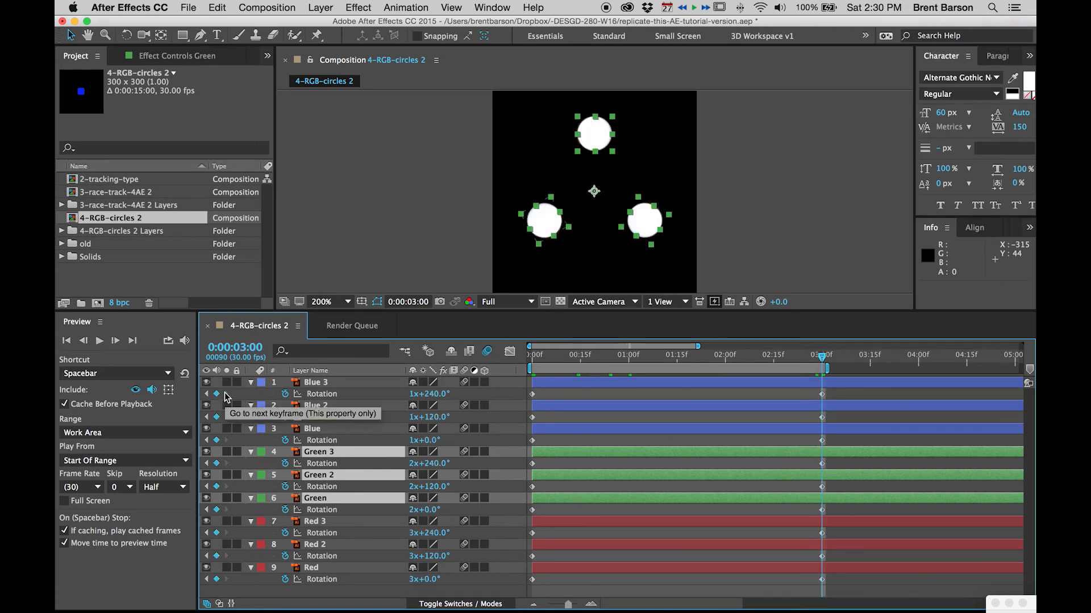
key(Home)
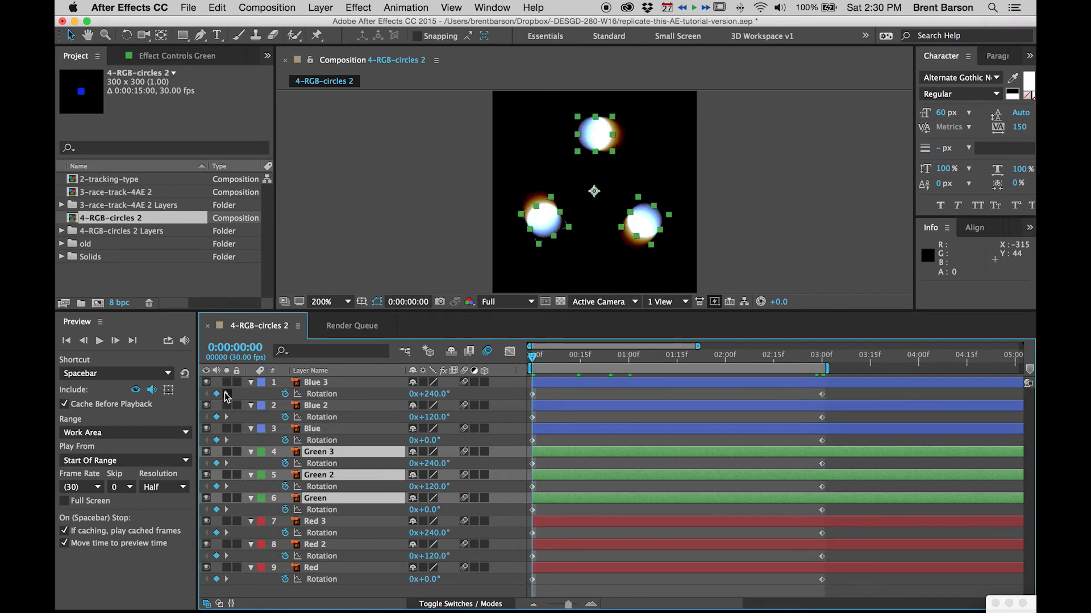
click(226, 394)
key(Home)
click(227, 394)
key(Home)
click(226, 394)
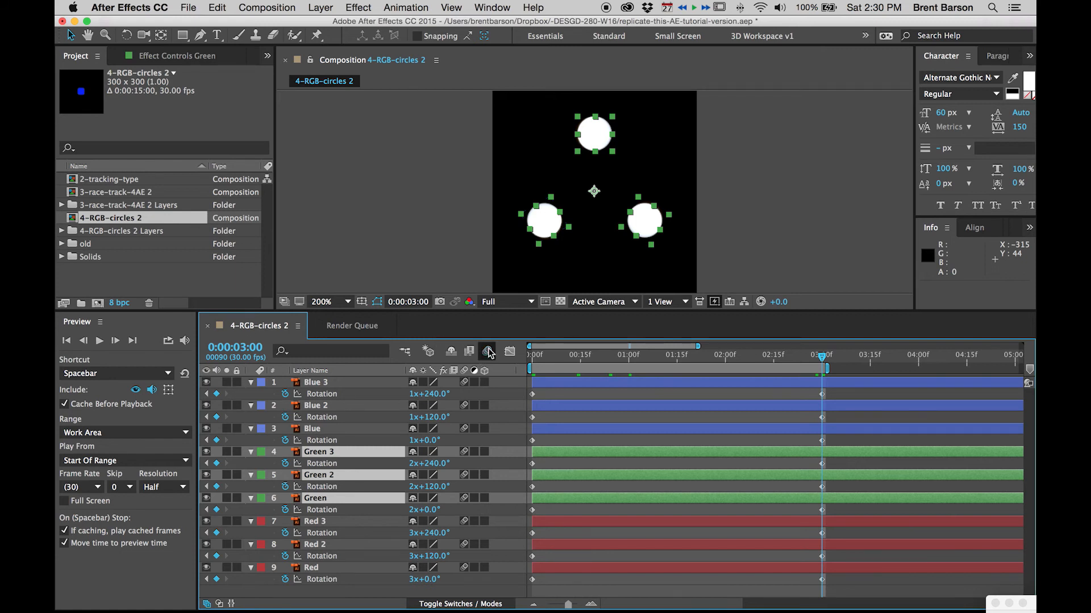
- With composition motion blur temporarily off, compare the frames at 0 and 3 seconds for duplicates in the loop
key(Home)
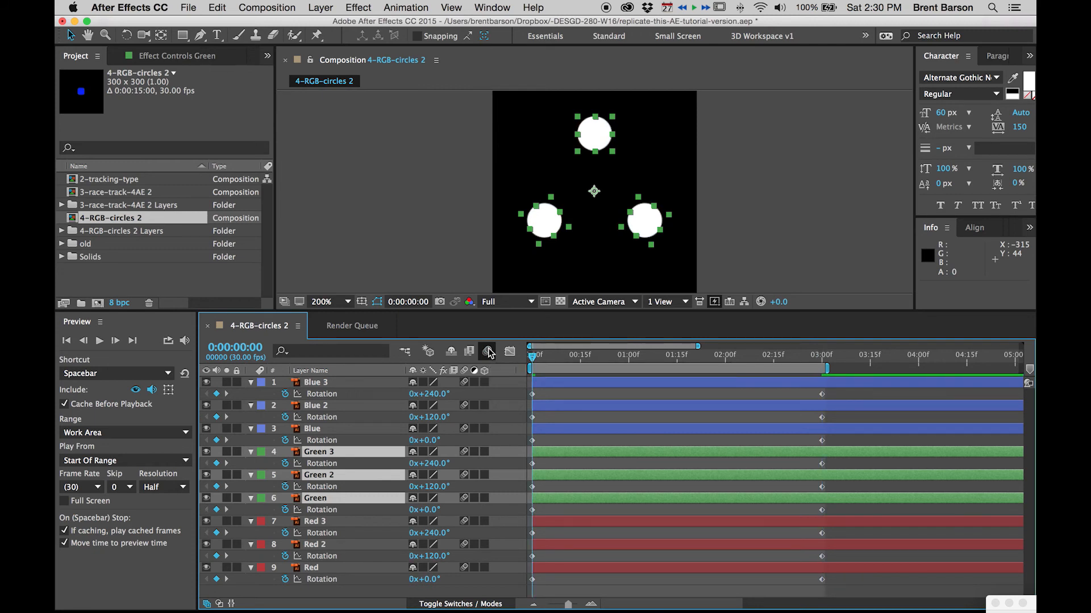
key(k)
key(j)
key(k)
key(j)
key(k)
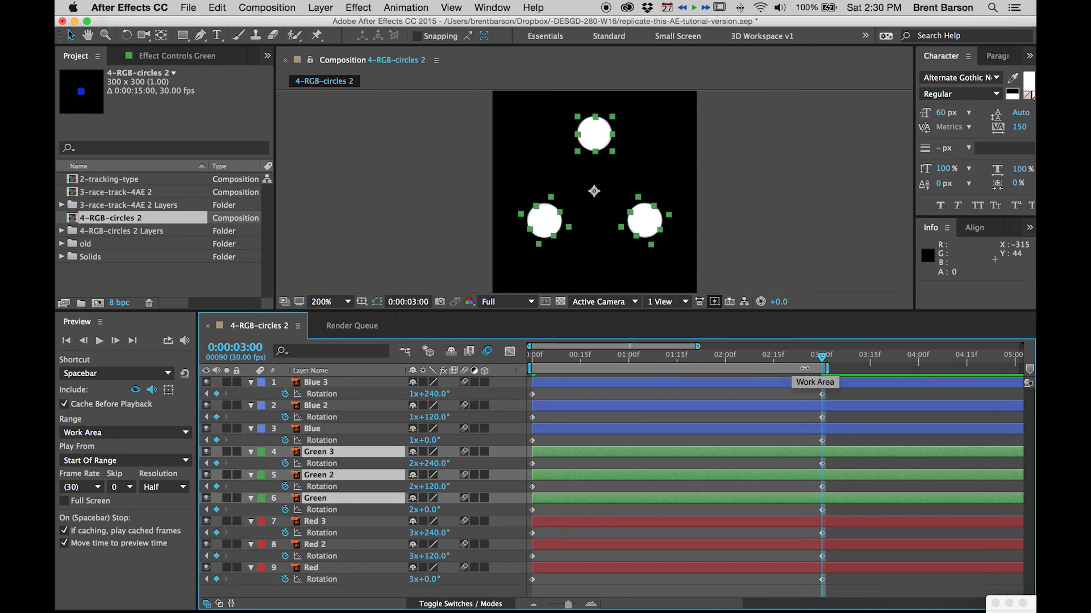
- End the work area at 0:00:02:29, one frame before the final rotation keyframes
key(equal)
key(equal)
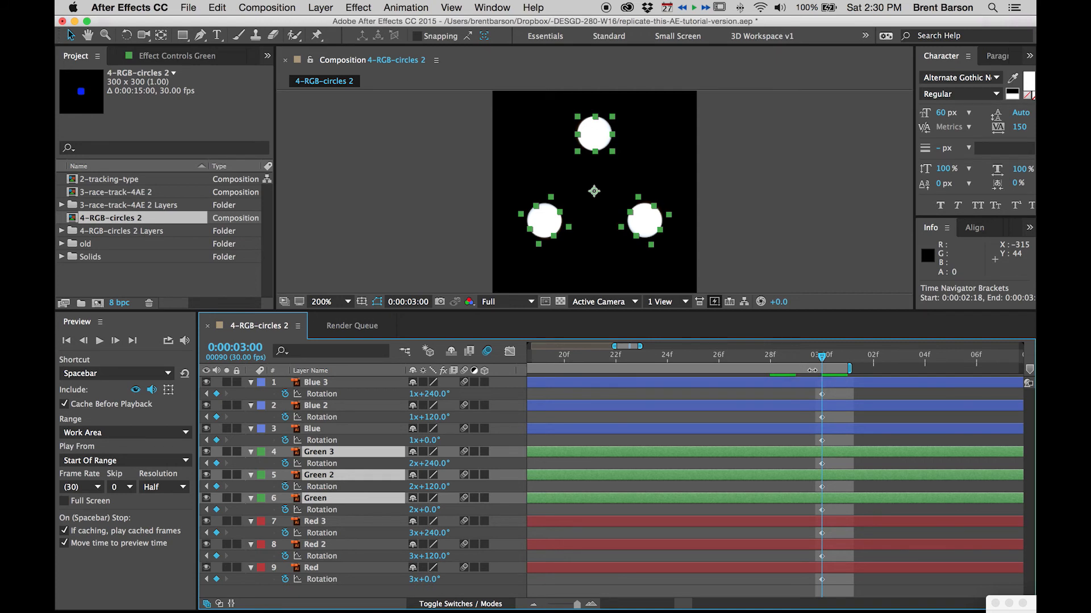
key(Page_Up)
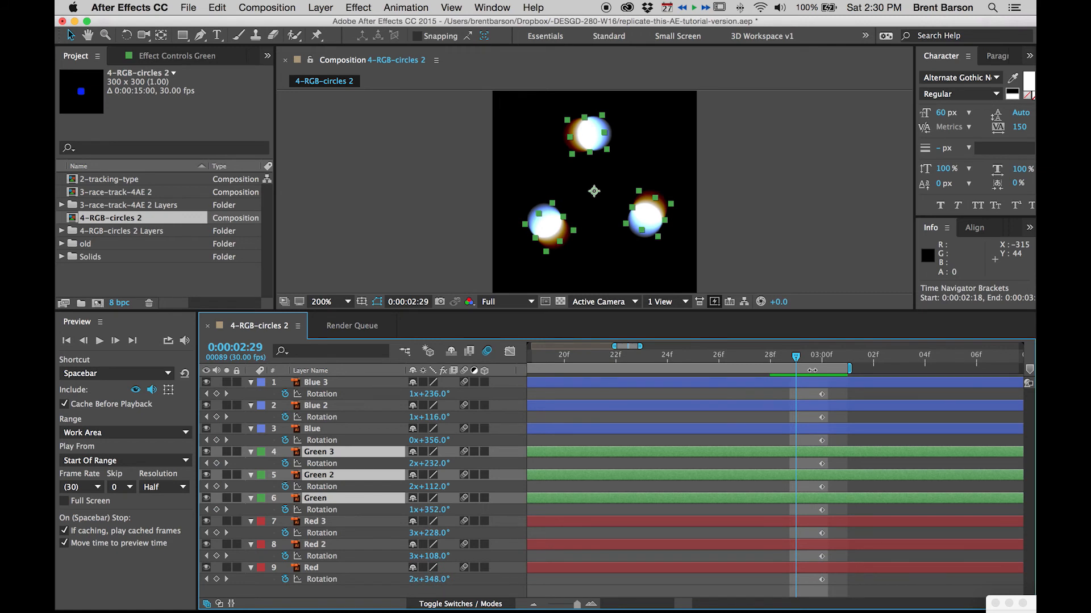
key(n)
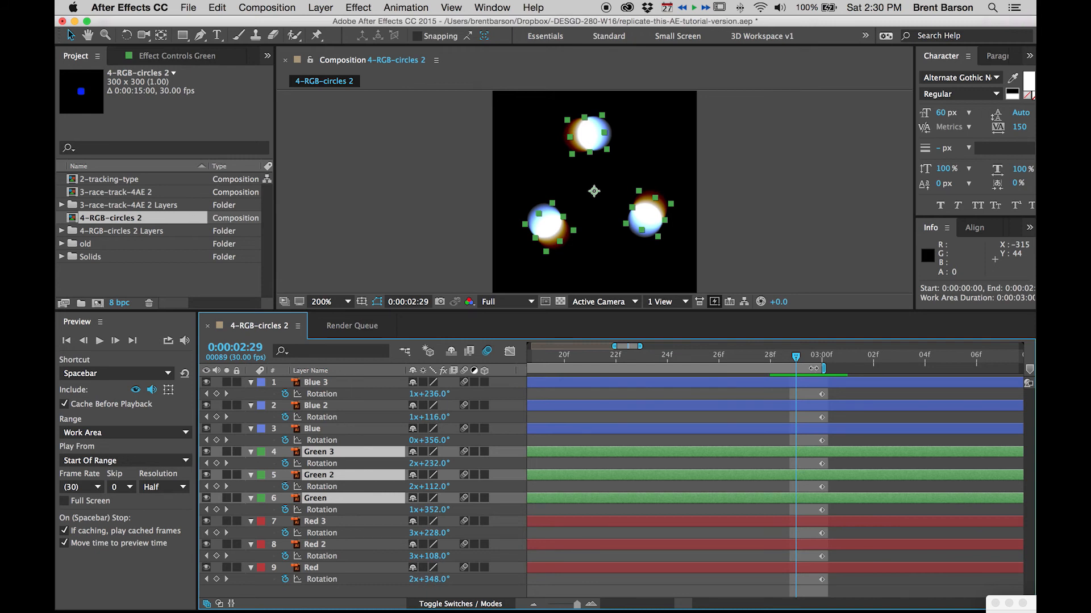
- Render the queued composition to the Desktop as 4-RGB-circles 2.mov and save the project
click(353, 325)
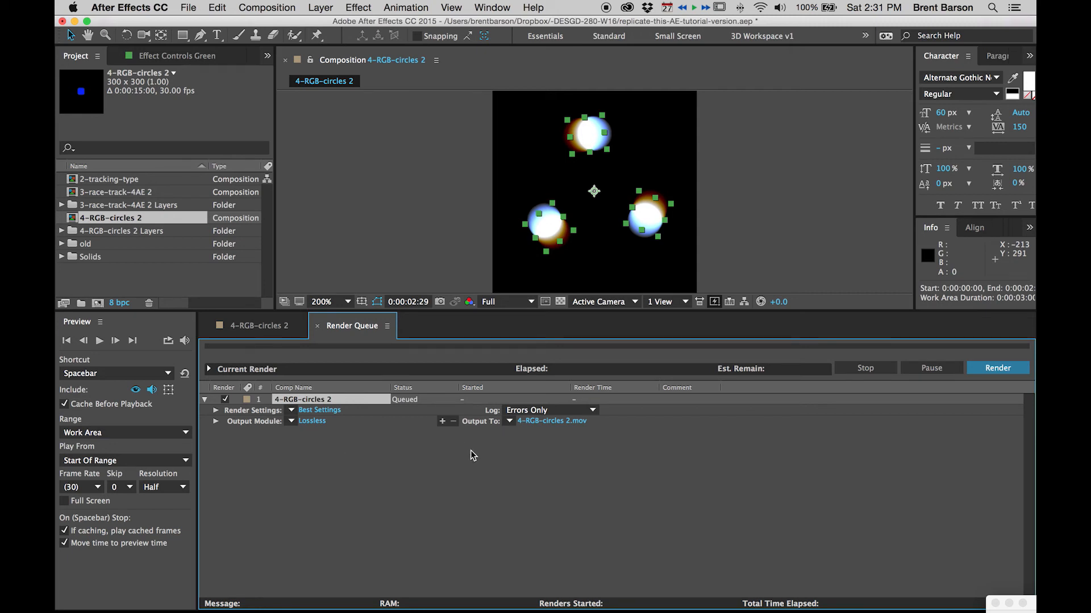
click(551, 421)
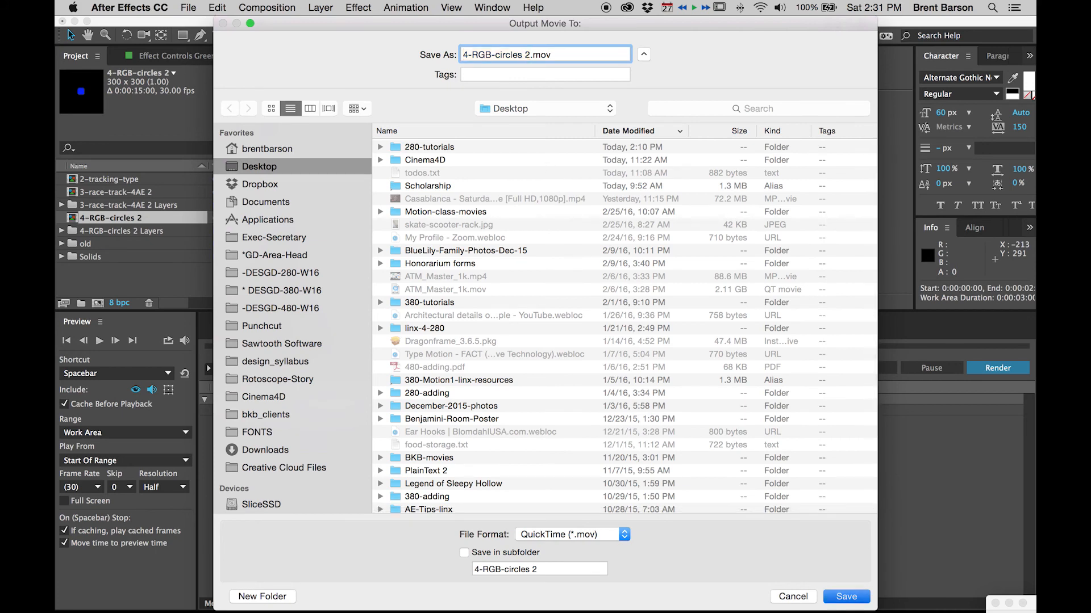
key(Return)
click(1007, 374)
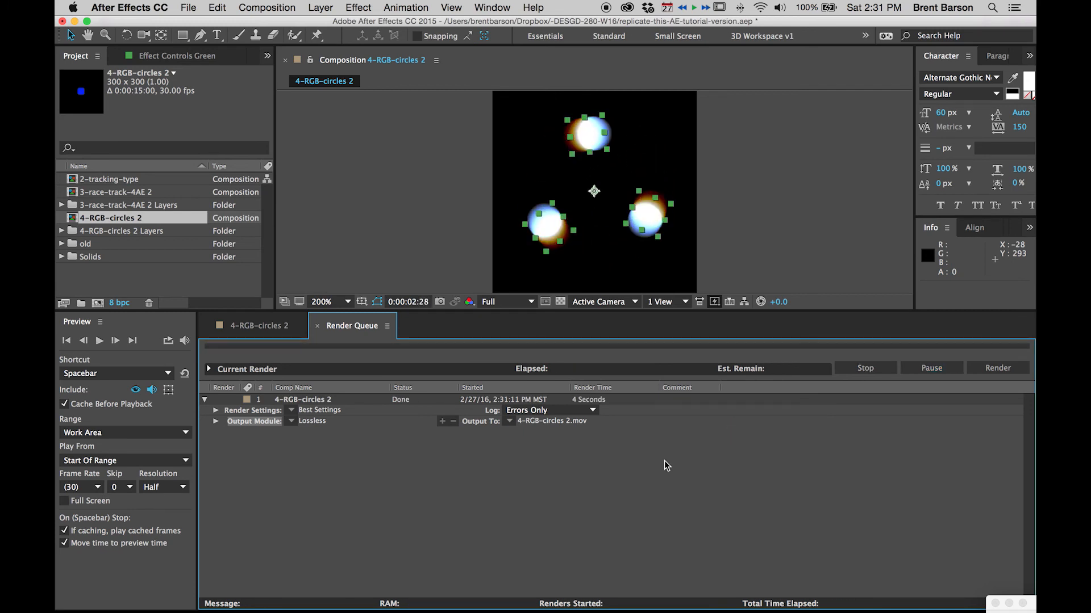
key(super+s)
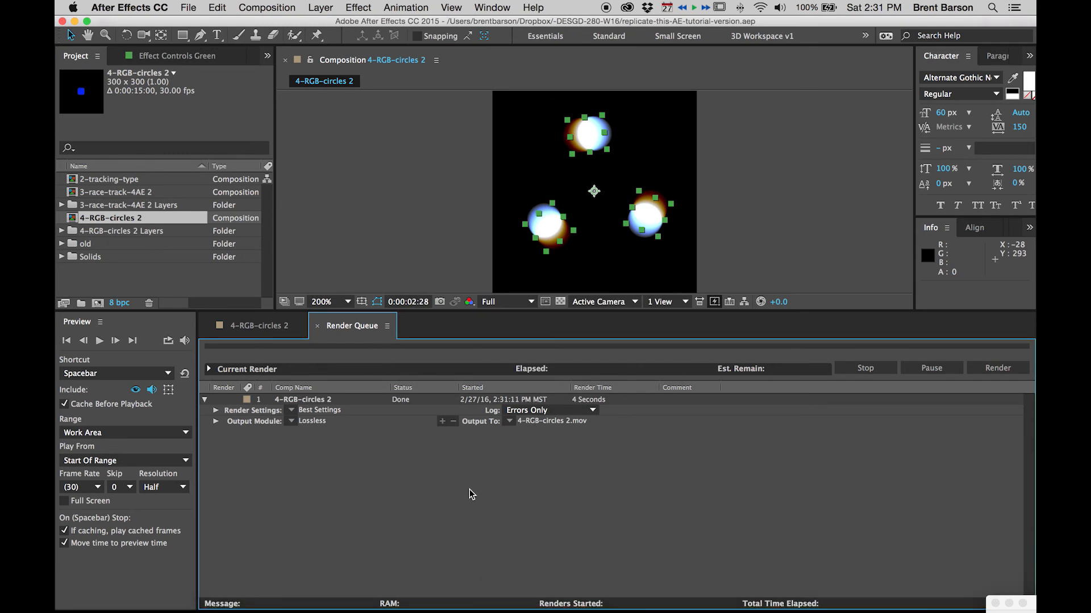
- Open the rendered 4-RGB-circles 2.mov from the desktop in Photoshop and enlarge the Timeline panel
mouse_move(1035, 612)
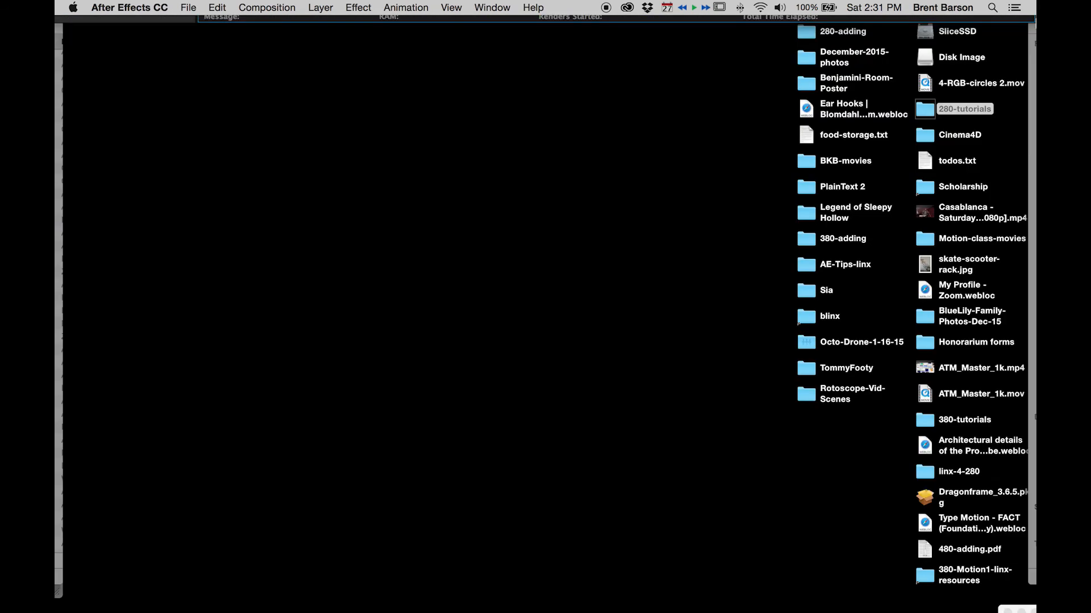
drag(922, 80, 463, 594)
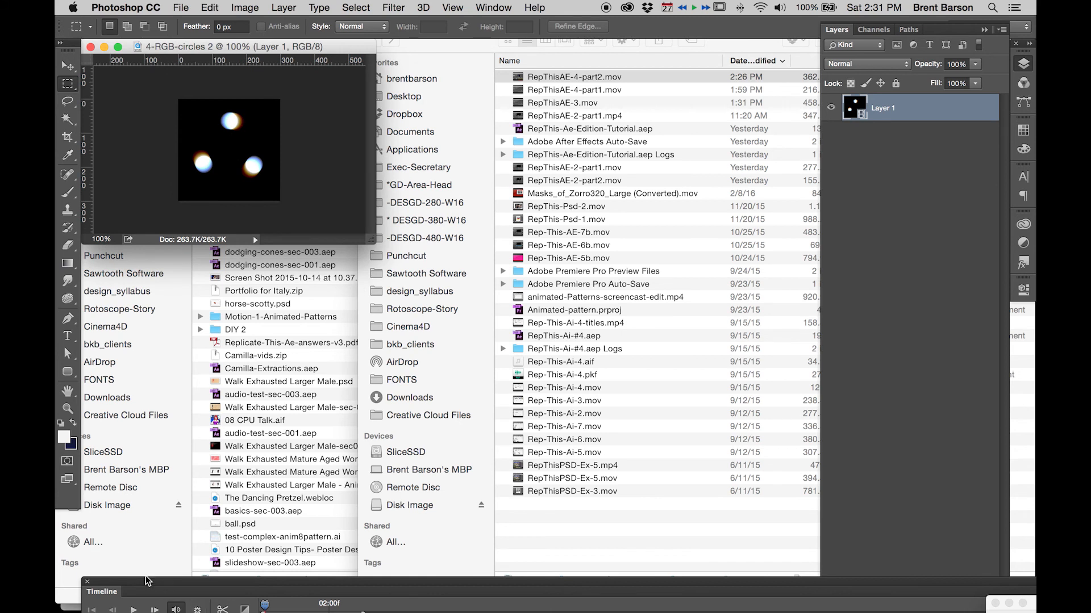
drag(140, 586, 146, 454)
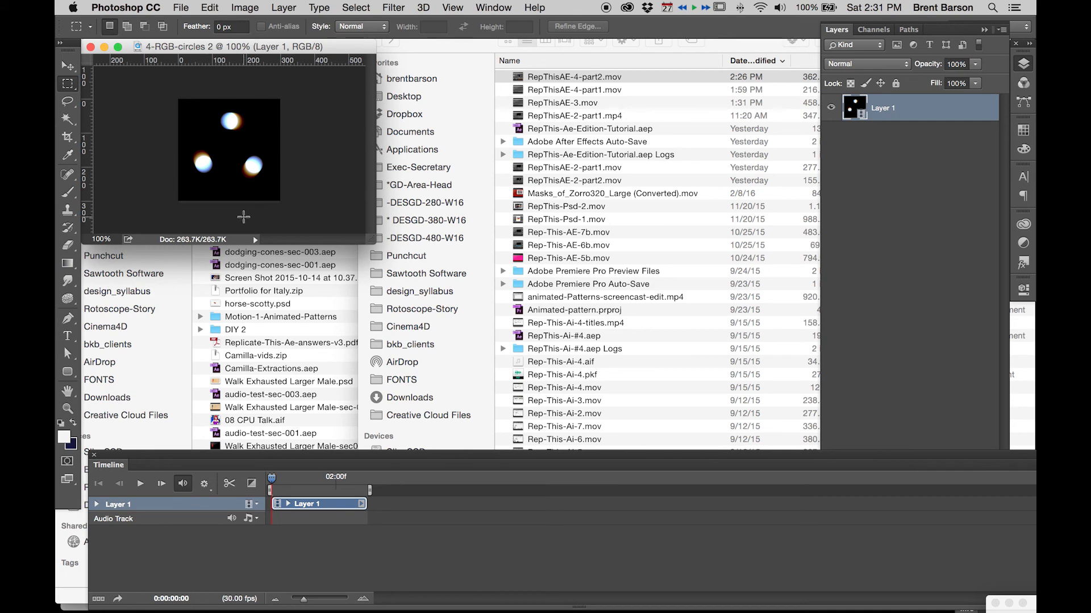
- Start a Save for Web (Legacy) export of the movie document and set the file format to GIF
click(182, 7)
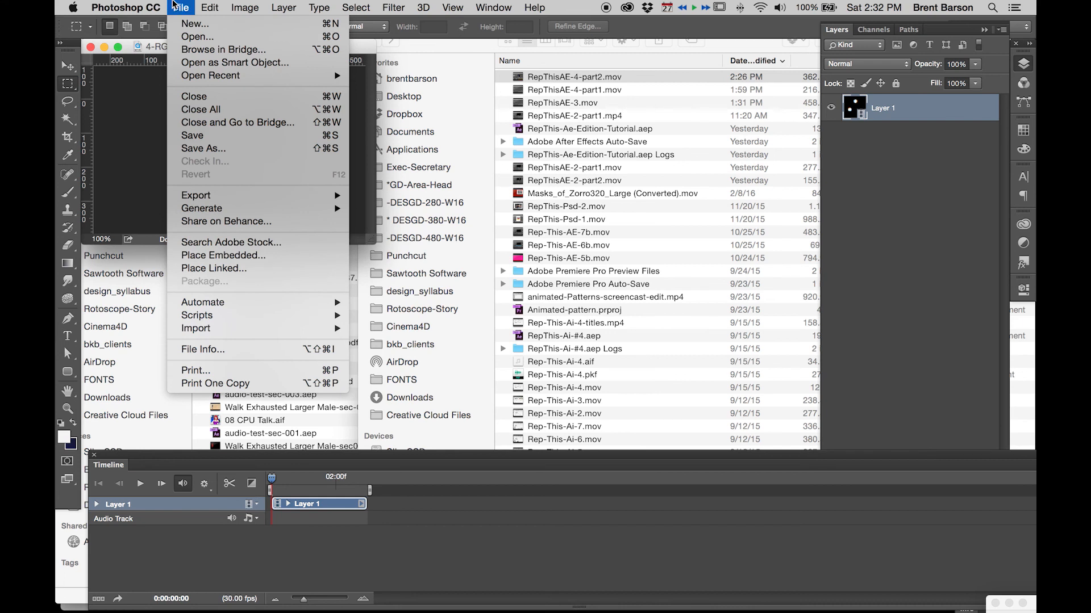
mouse_move(224, 203)
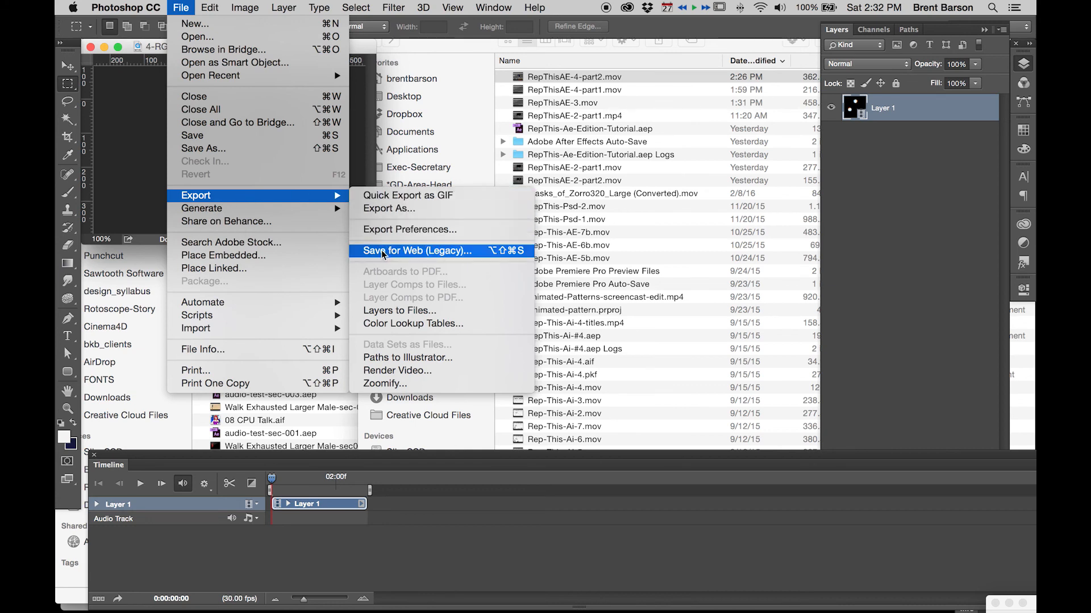
click(424, 253)
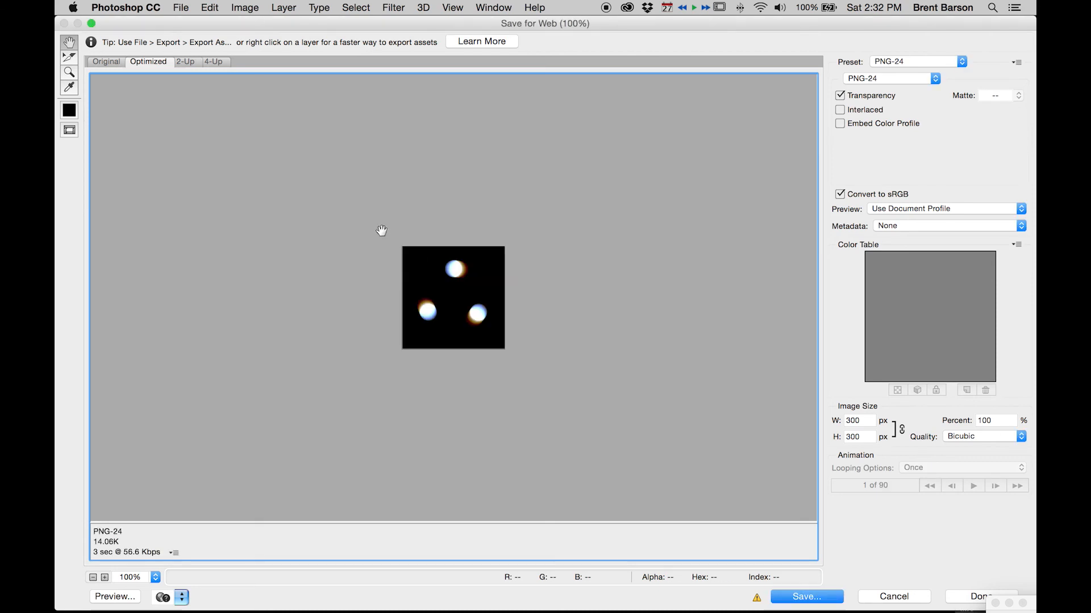
click(888, 61)
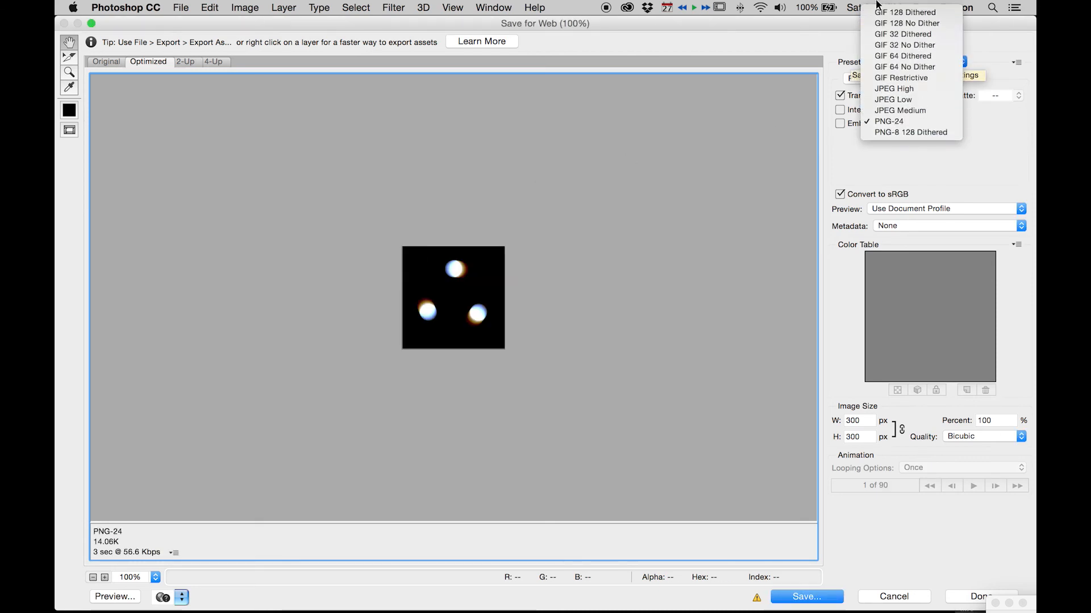
click(900, 120)
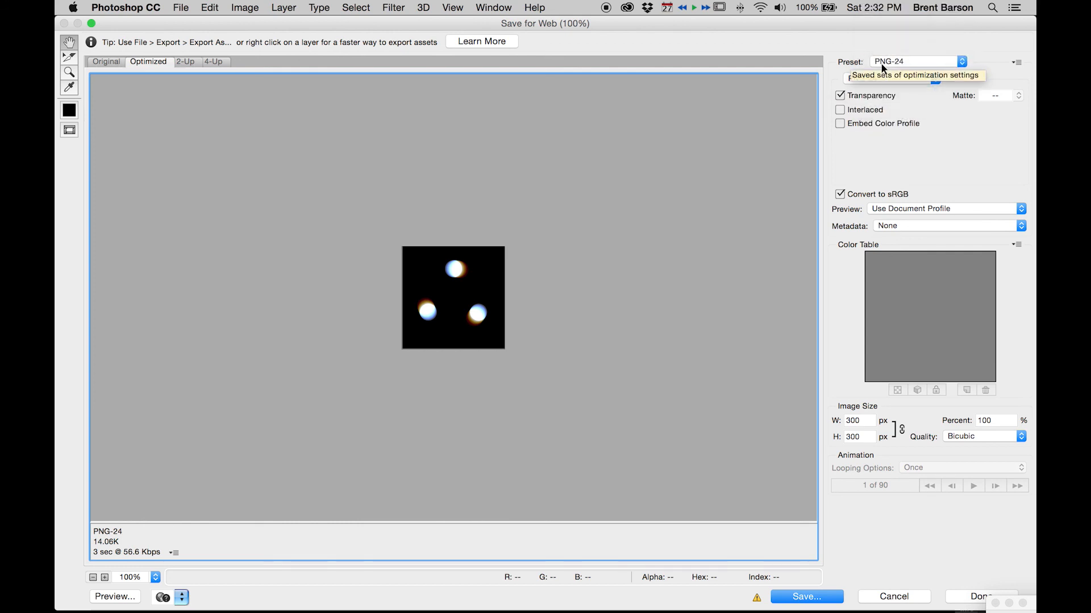
click(891, 78)
click(899, 78)
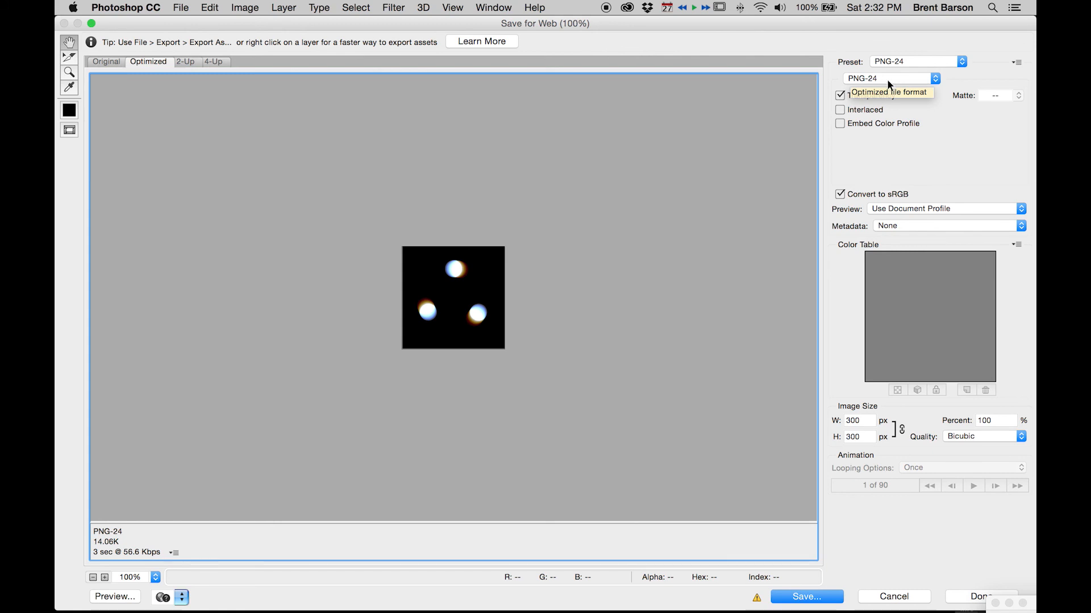
click(888, 80)
click(880, 45)
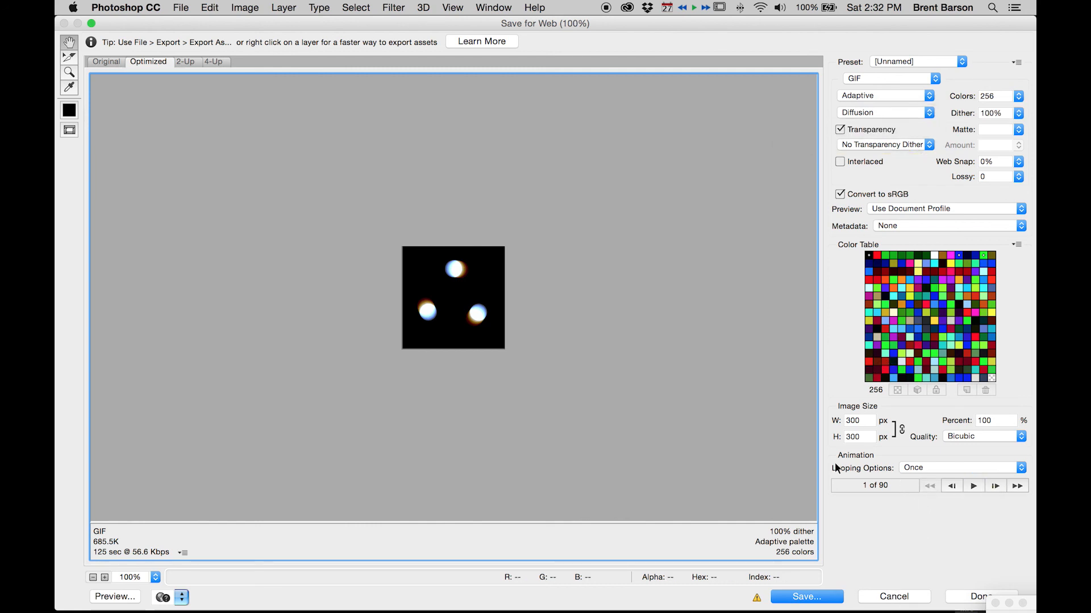
- Set the GIF animation to loop Forever and save it to the Desktop as 4-RGB-circles-2.gif
click(910, 468)
click(929, 478)
click(806, 597)
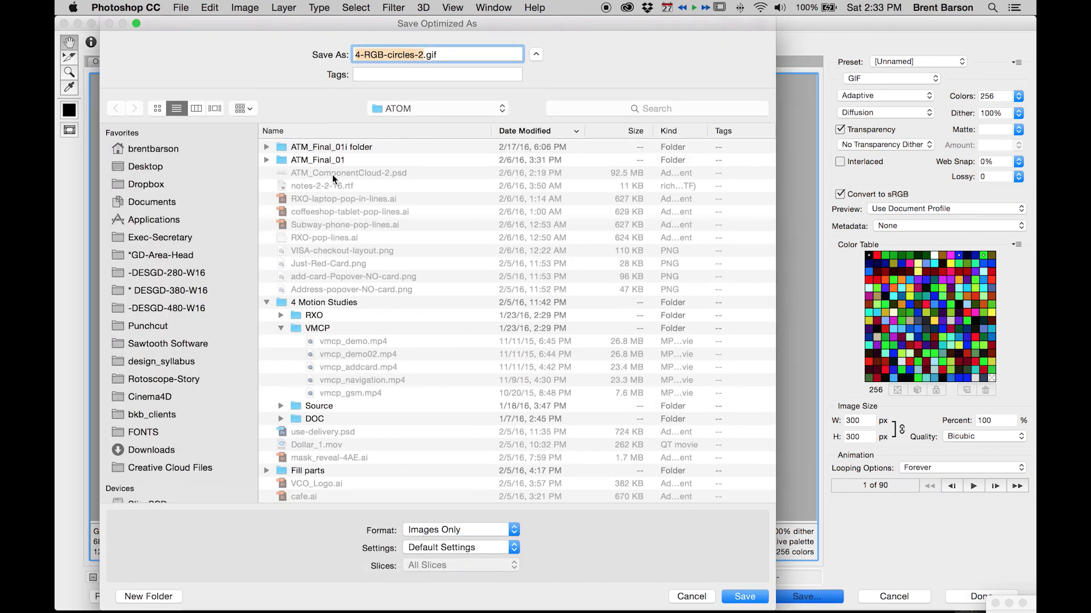
key(super+shift+d)
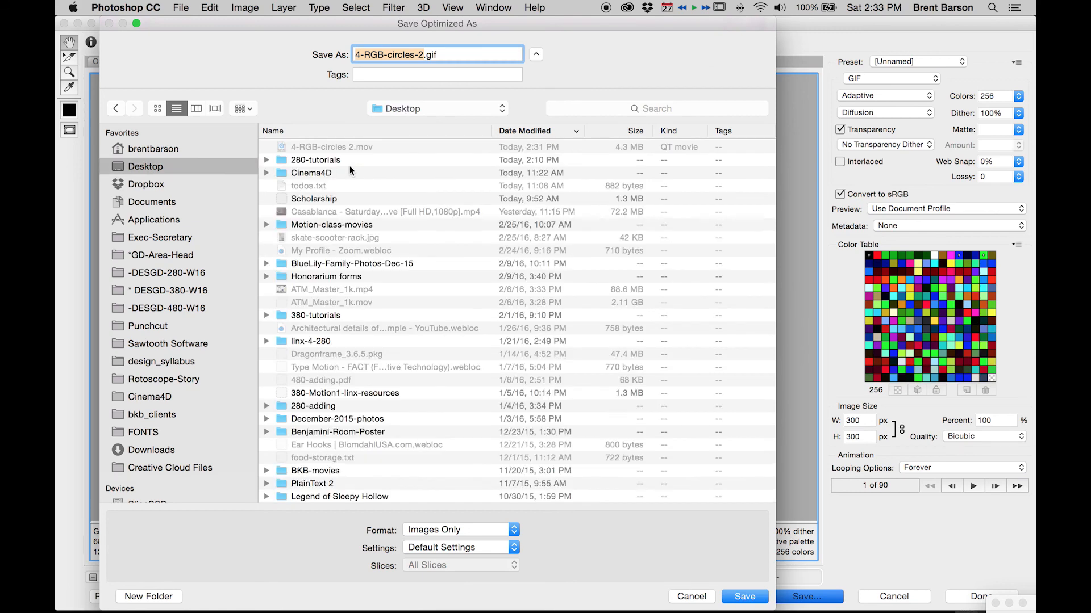
key(Return)
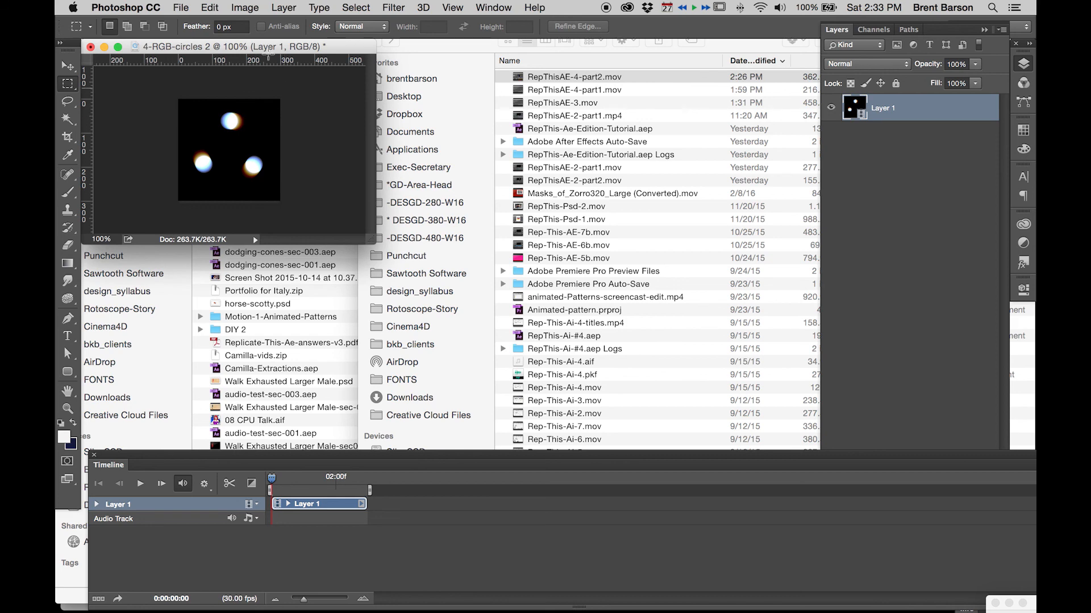
- Close the 4-RGB-circles 2 document without saving changes and quit Photoshop
key(super+w)
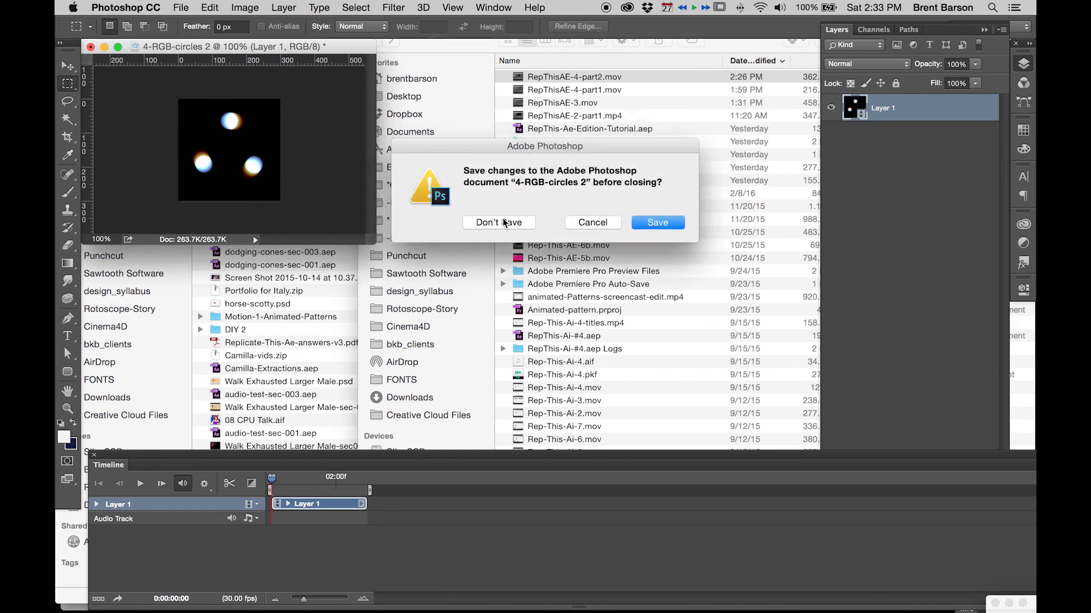
click(499, 222)
key(super+q)
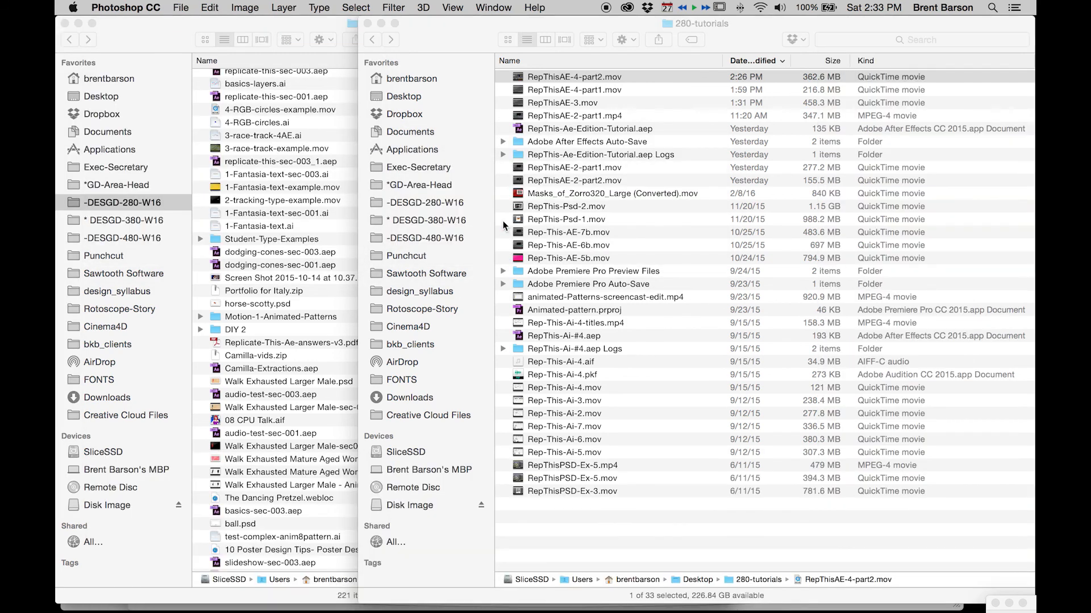
- Switch to Finder, show the Desktop folder and preview 4-RGB-circles-2.gif with Quick Look
key(super+Tab)
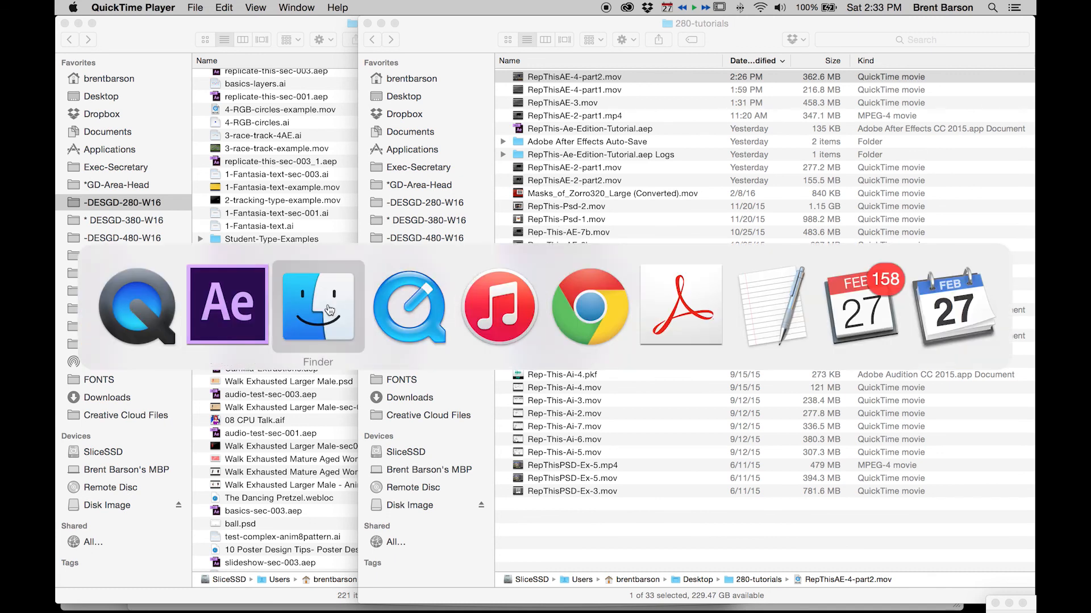
click(303, 311)
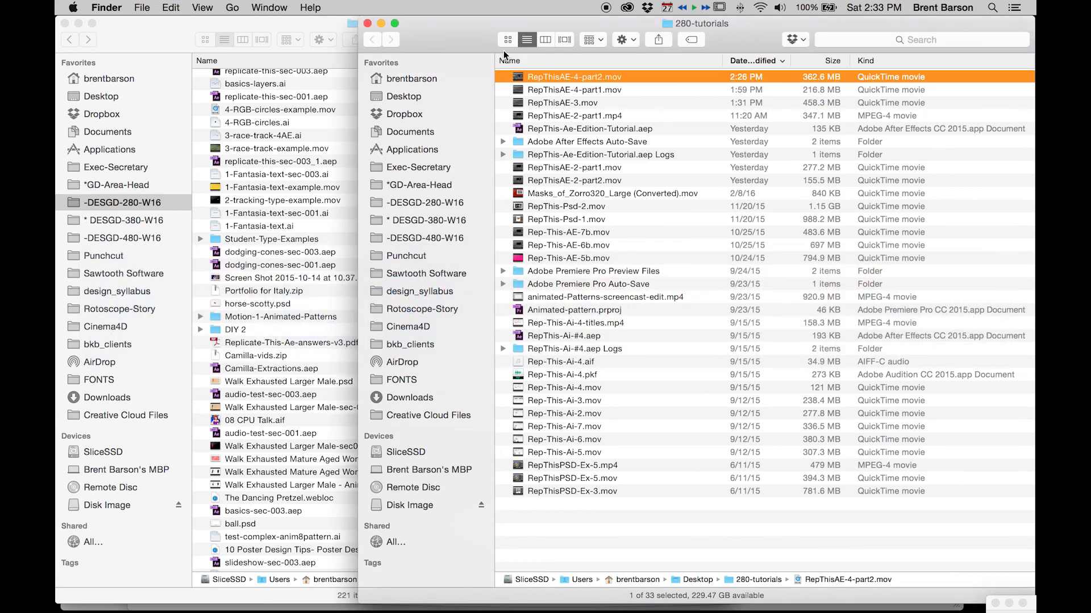
drag(458, 40, 427, 41)
click(373, 97)
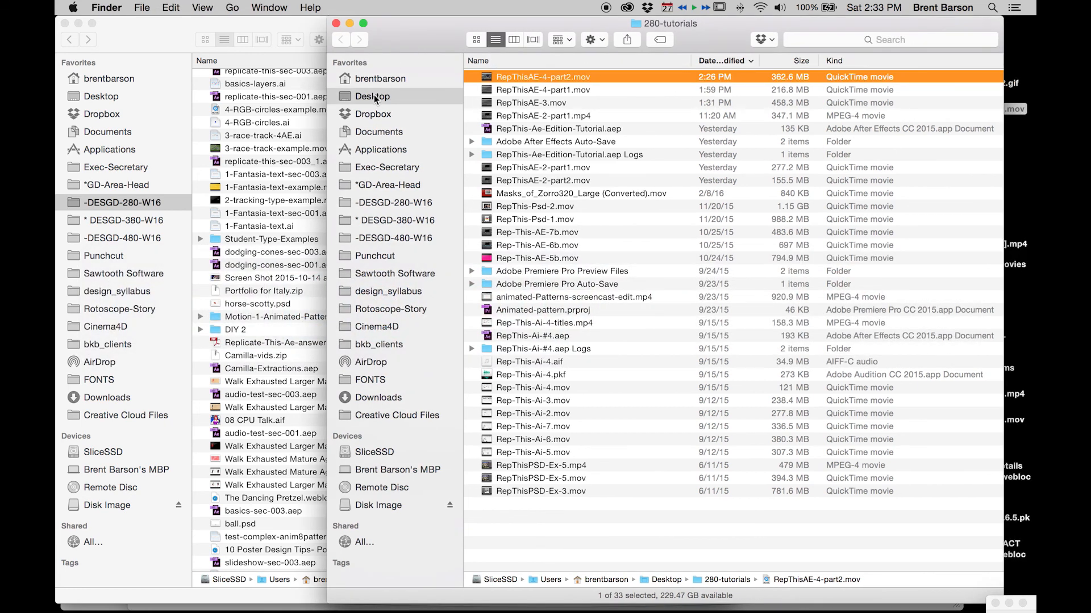
scroll(541, 96, up, 3)
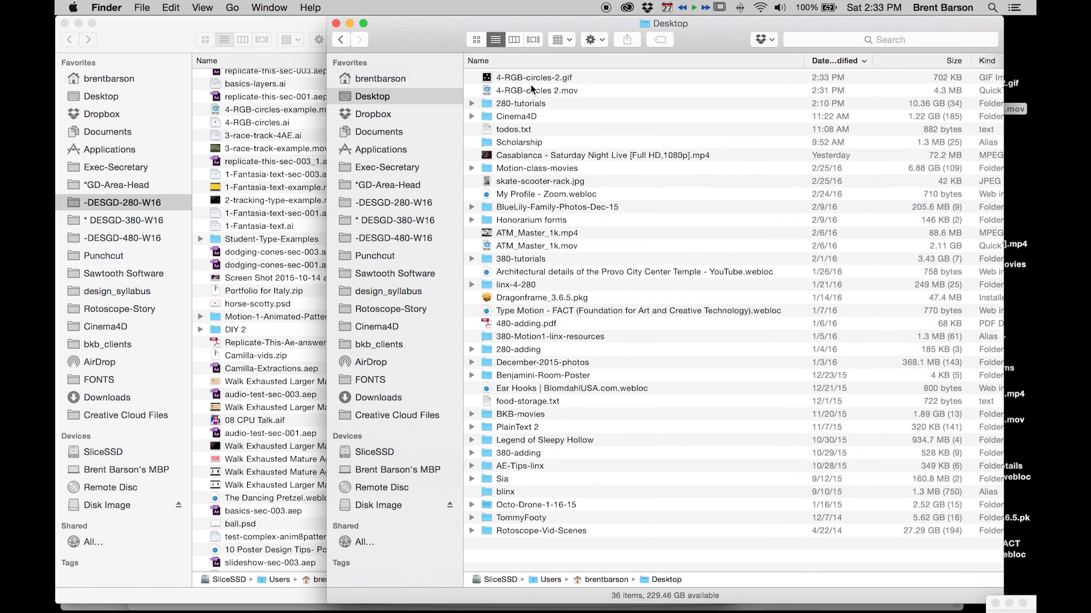
click(529, 77)
key(space)
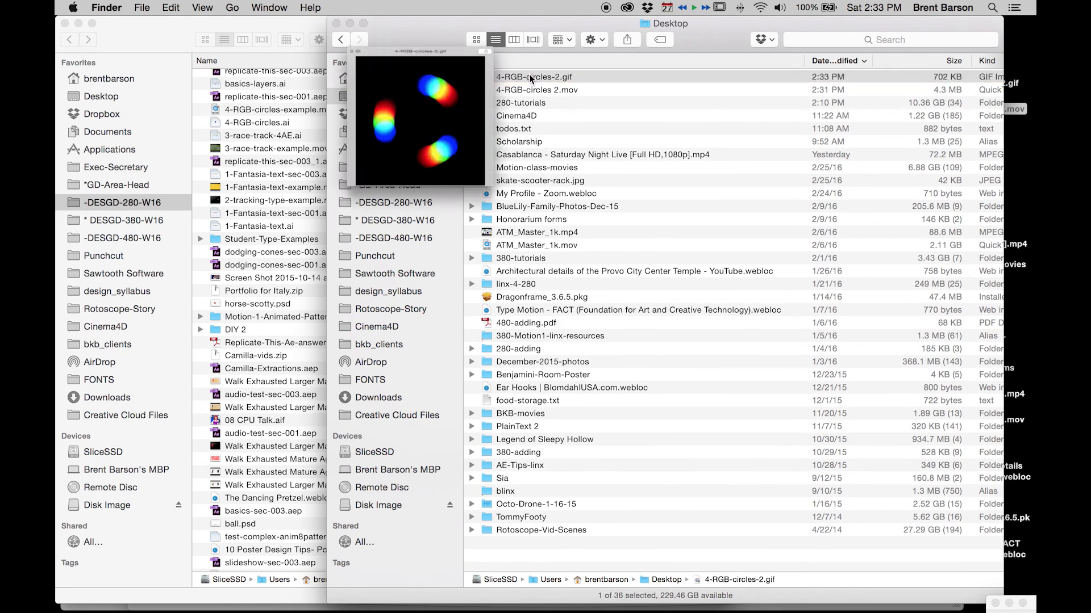